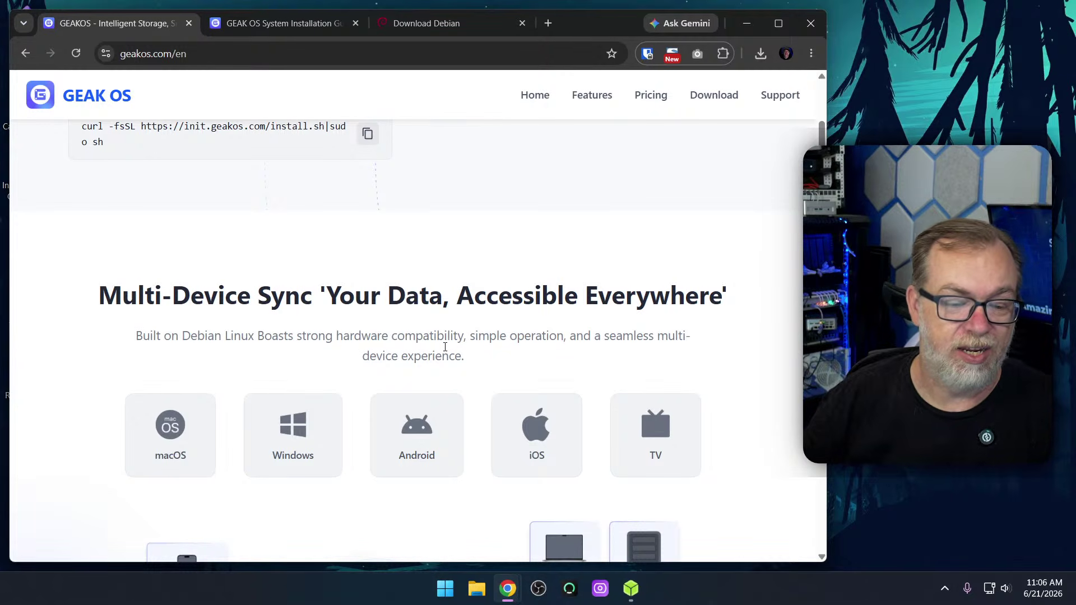
Step: Scroll past the curl install command to the Multi-Device Sync section listing macOS, Windows, Android, iOS and TV clients
{"action": "scroll", "coordinate": [447, 348], "scroll_direction": "down", "scroll_amount": 1}
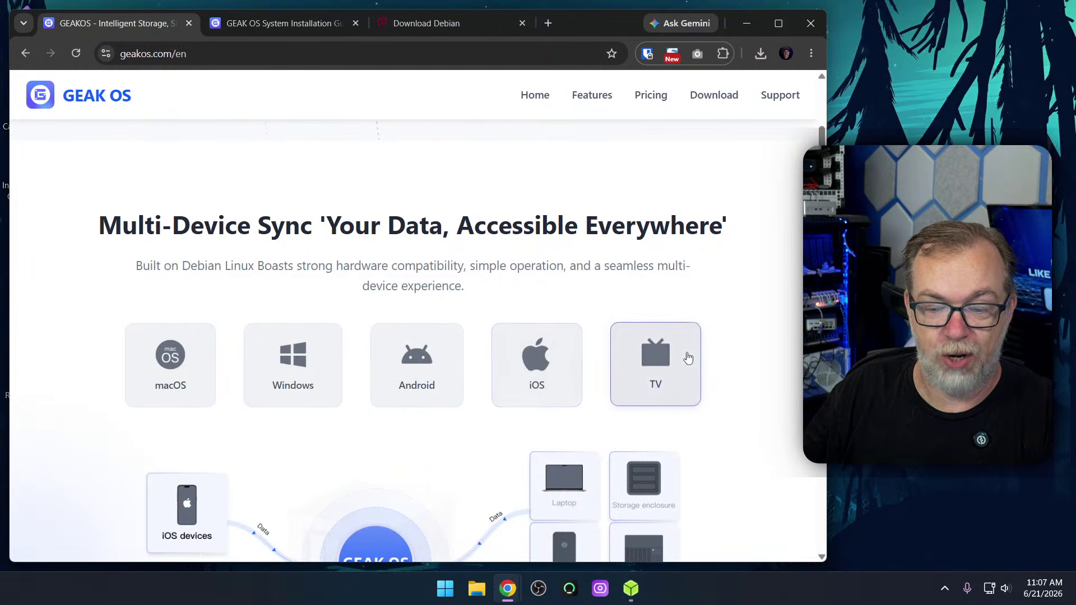
Step: Scroll the homepage down until the Video Hub section on media wall and 4K decoding appears
{"action": "scroll", "coordinate": [756, 353], "scroll_direction": "down", "scroll_amount": 3}
{"action": "scroll", "coordinate": [756, 353], "scroll_direction": "down", "scroll_amount": 1}
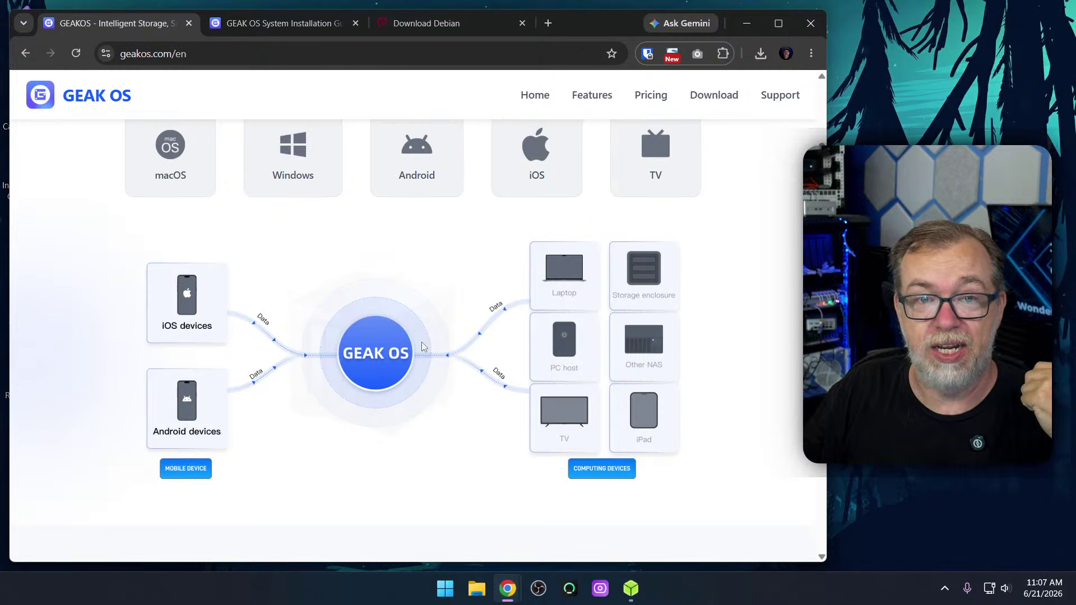
{"action": "scroll", "coordinate": [385, 325], "scroll_direction": "down", "scroll_amount": 6}
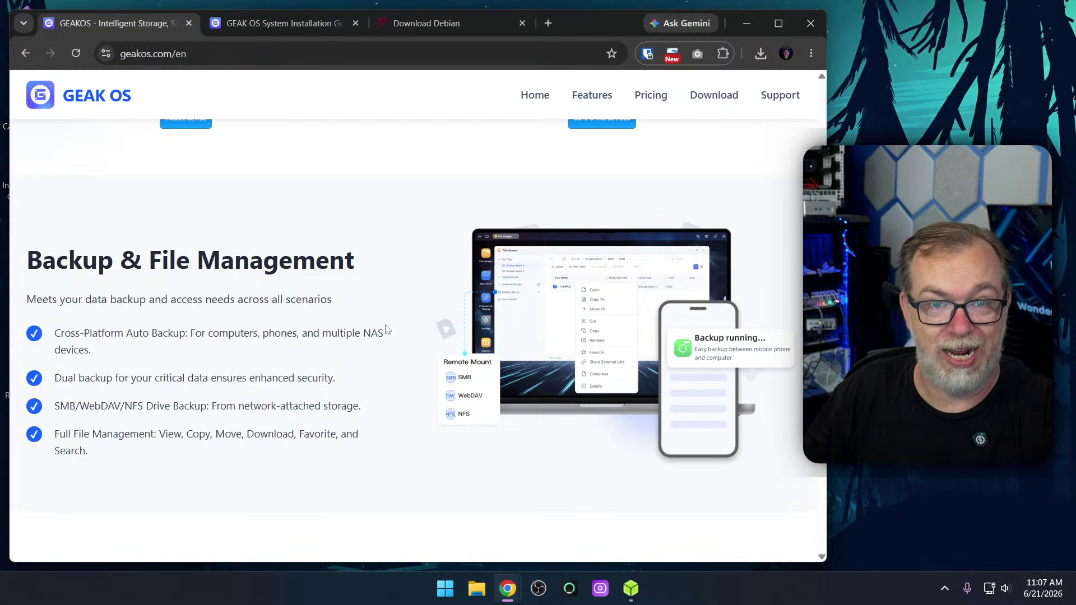
{"action": "scroll", "coordinate": [386, 329], "scroll_direction": "down", "scroll_amount": 5}
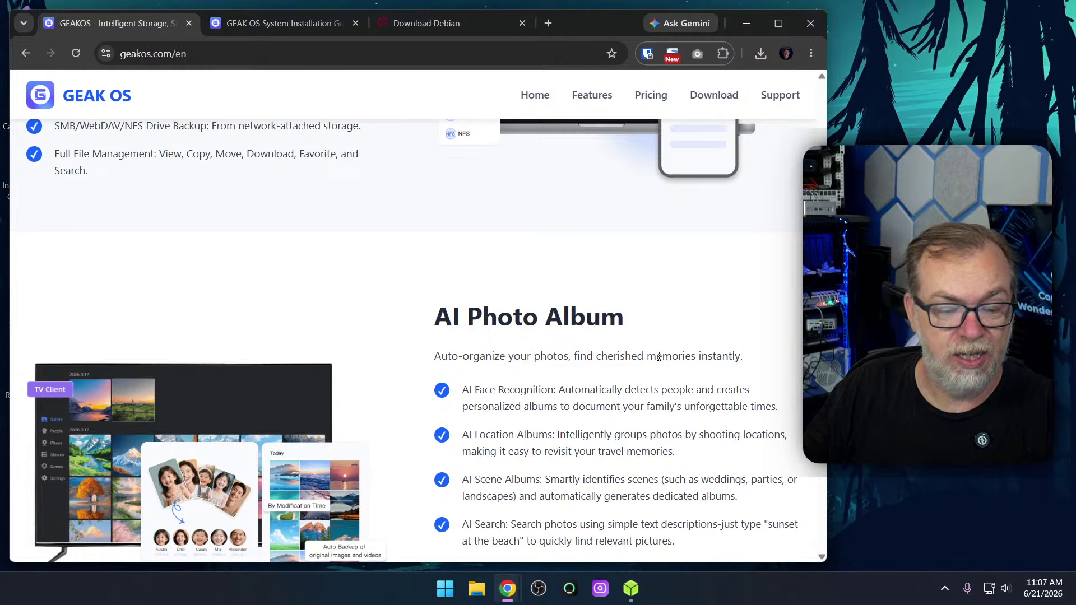
{"action": "scroll", "coordinate": [644, 351], "scroll_direction": "down", "scroll_amount": 4}
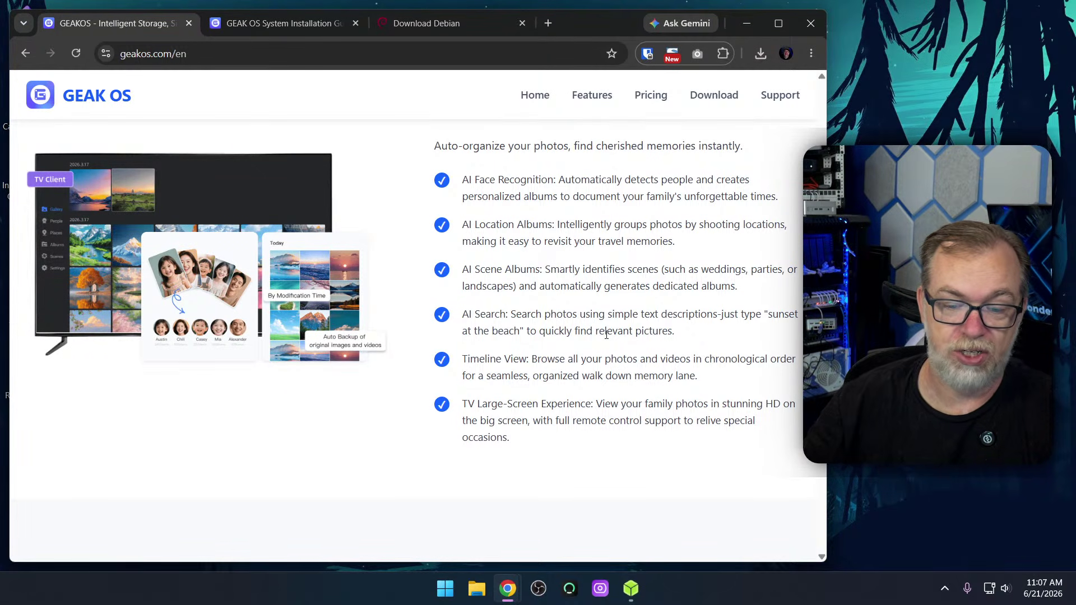
{"action": "scroll", "coordinate": [579, 328], "scroll_direction": "down", "scroll_amount": 4}
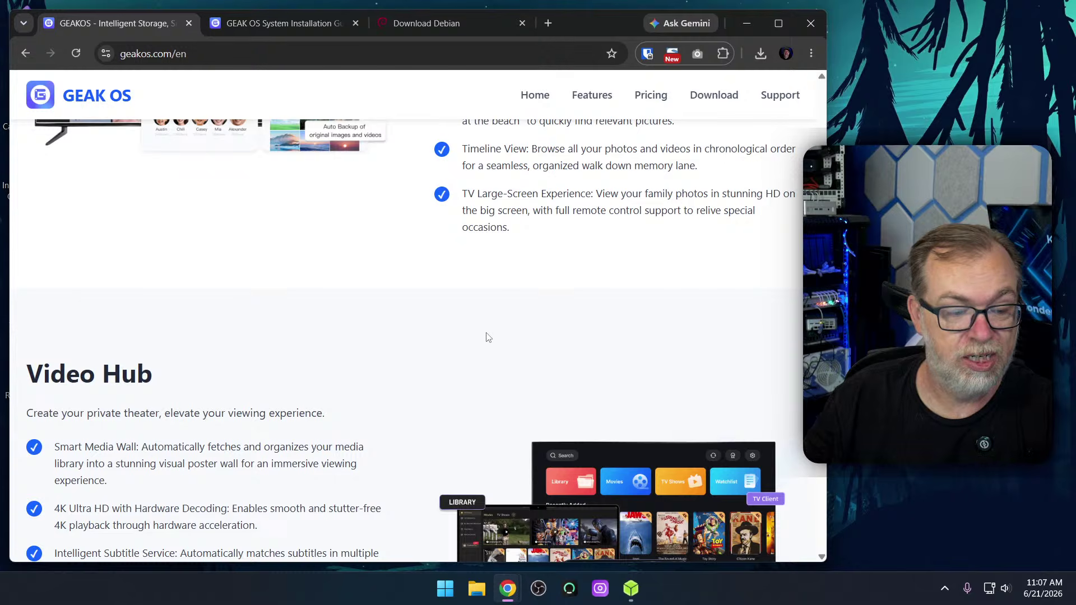
Step: Scroll down to App Center & Docker, which lists pre-installed Kavita, Wiki.js and LobeChat
{"action": "scroll", "coordinate": [488, 336], "scroll_direction": "down", "scroll_amount": 2}
{"action": "scroll", "coordinate": [418, 328], "scroll_direction": "down", "scroll_amount": 1}
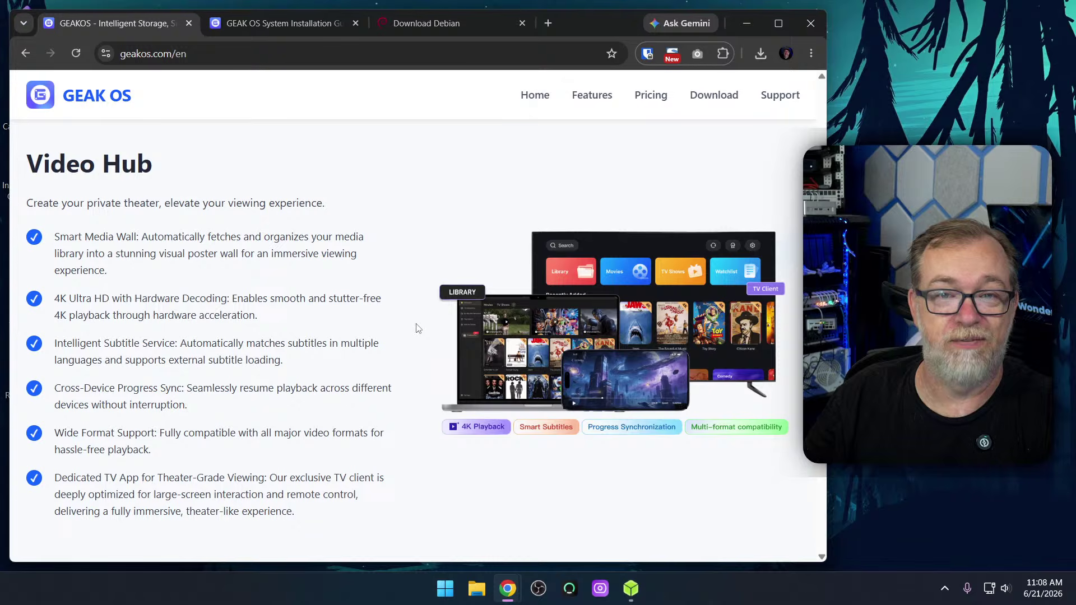
{"action": "scroll", "coordinate": [417, 327], "scroll_direction": "down", "scroll_amount": 3}
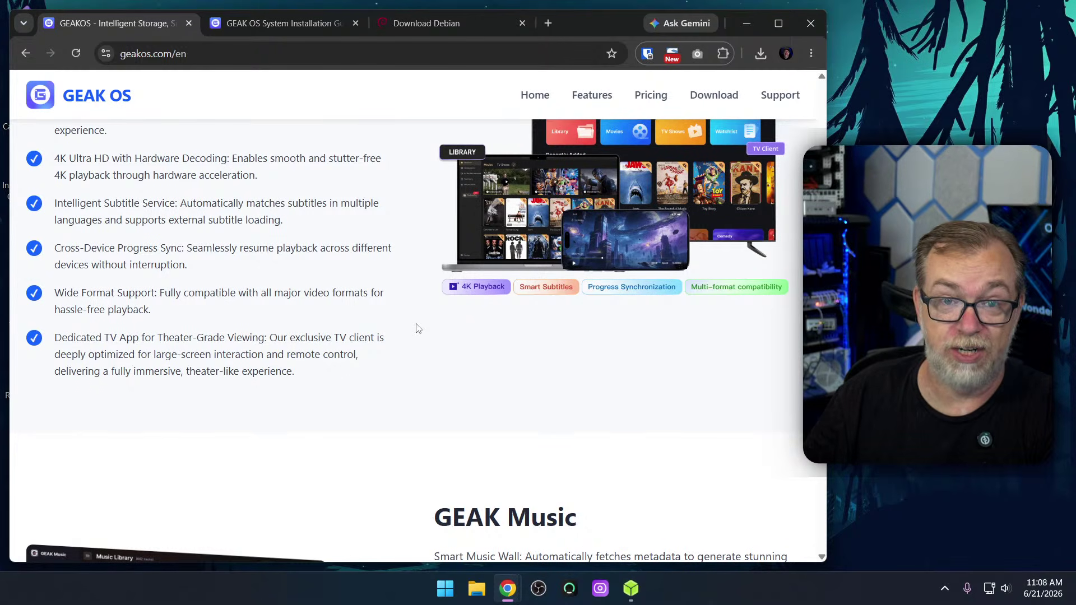
{"action": "scroll", "coordinate": [418, 328], "scroll_direction": "down", "scroll_amount": 3}
{"action": "scroll", "coordinate": [418, 328], "scroll_direction": "down", "scroll_amount": 5}
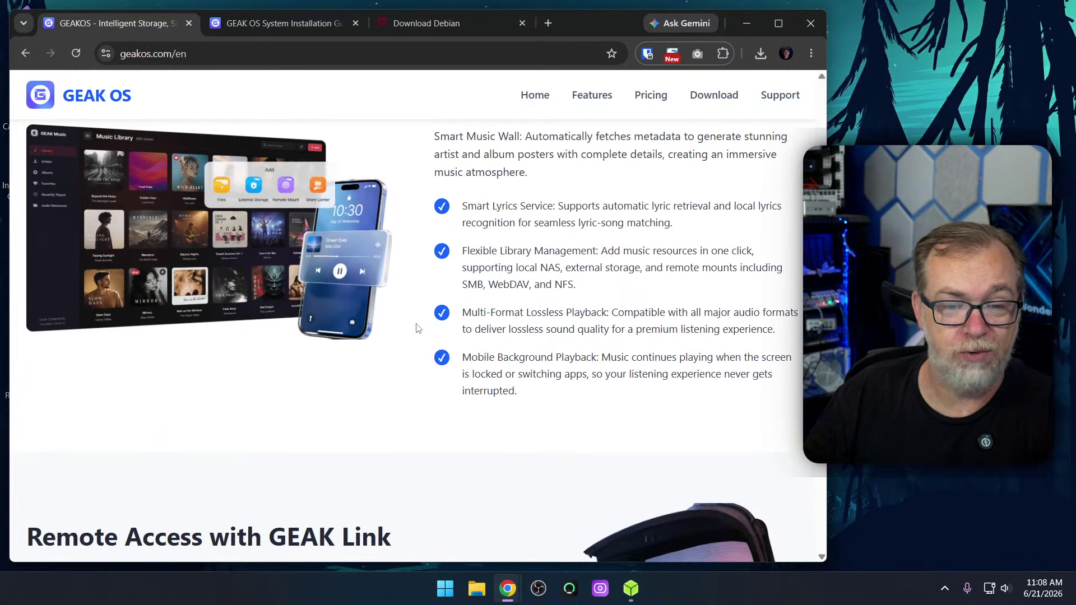
{"action": "scroll", "coordinate": [417, 328], "scroll_direction": "up", "scroll_amount": 3}
{"action": "scroll", "coordinate": [418, 327], "scroll_direction": "down", "scroll_amount": 2}
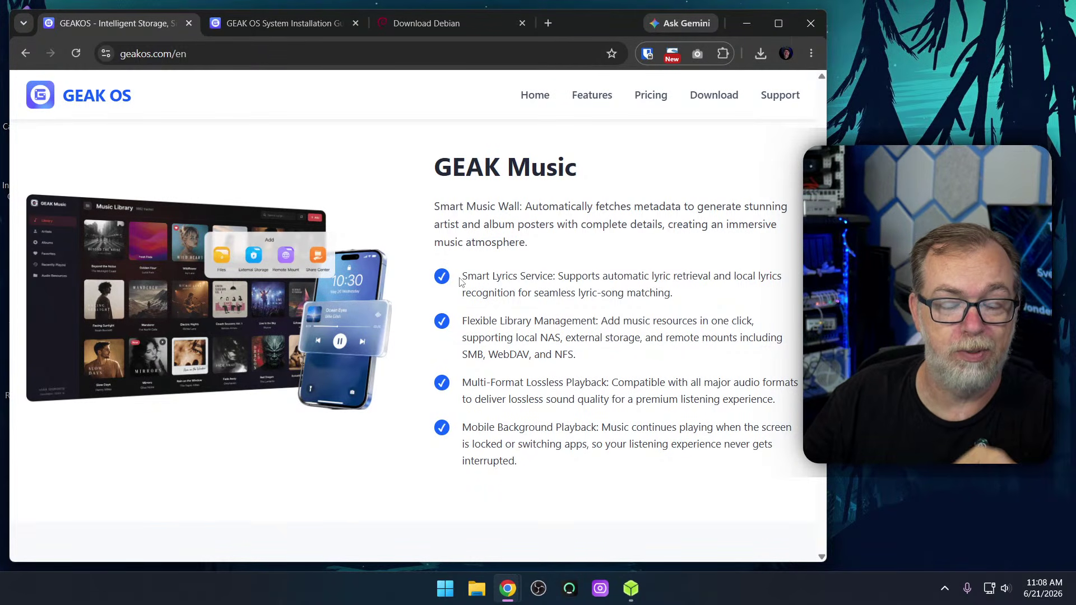
{"action": "scroll", "coordinate": [461, 281], "scroll_direction": "down", "scroll_amount": 5}
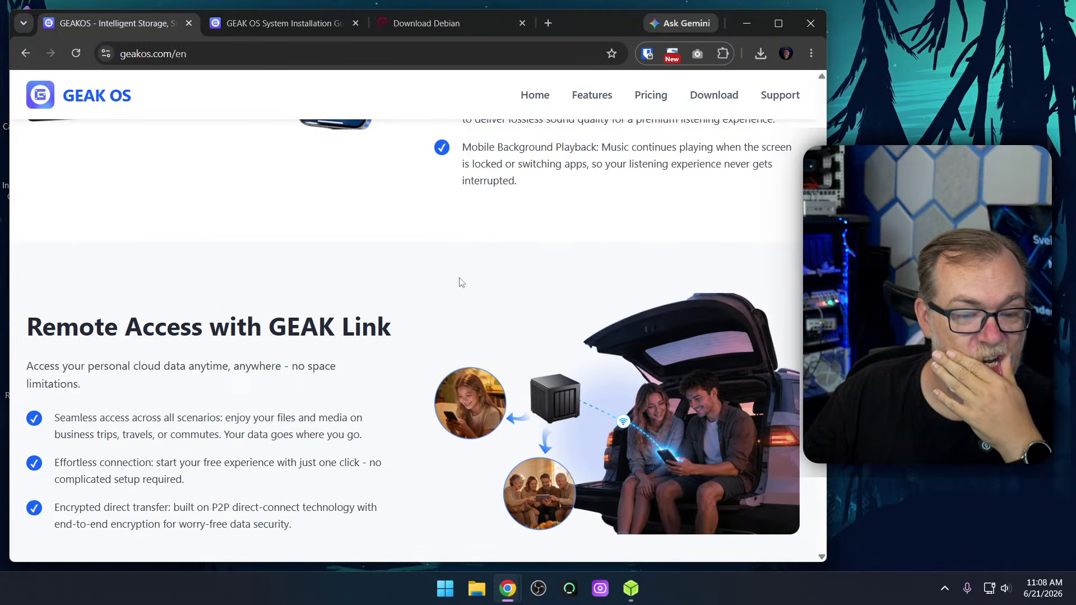
{"action": "scroll", "coordinate": [461, 281], "scroll_direction": "down", "scroll_amount": 1}
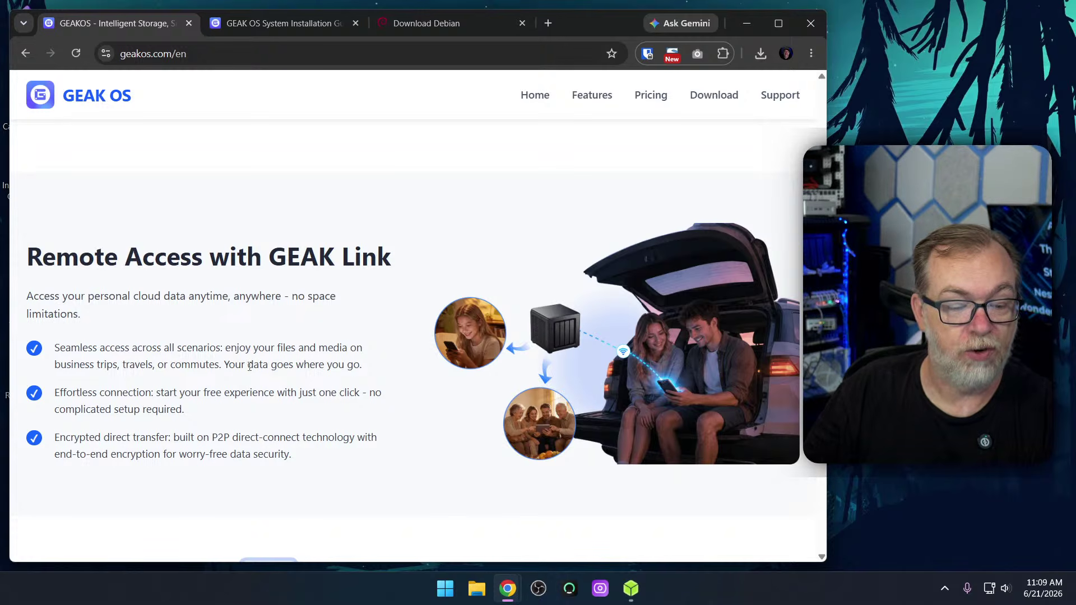
{"action": "scroll", "coordinate": [250, 367], "scroll_direction": "down", "scroll_amount": 2}
{"action": "scroll", "coordinate": [250, 371], "scroll_direction": "down", "scroll_amount": 2}
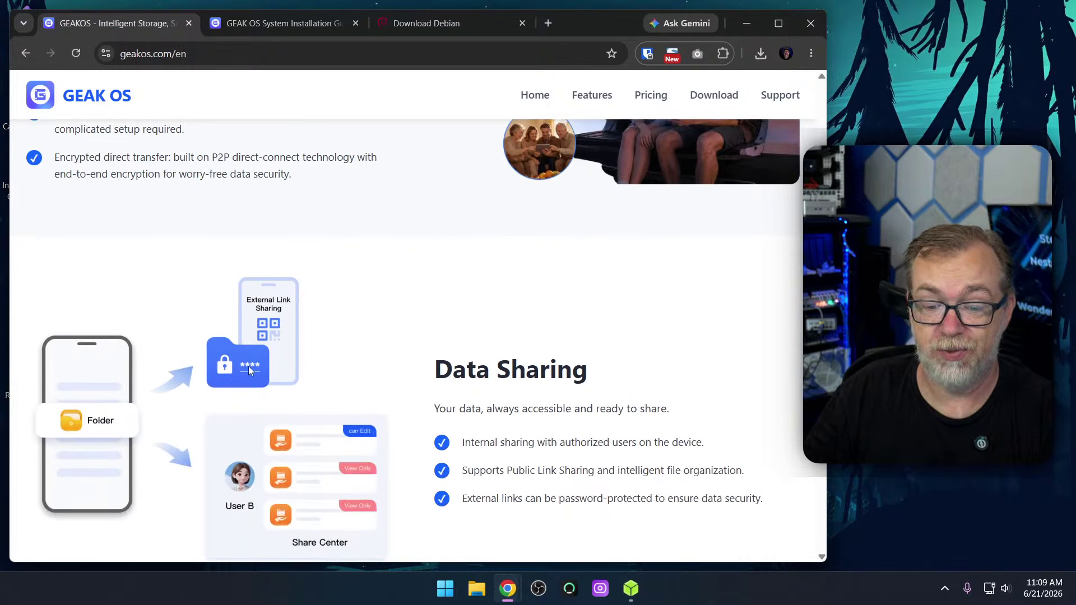
{"action": "scroll", "coordinate": [248, 365], "scroll_direction": "down", "scroll_amount": 2}
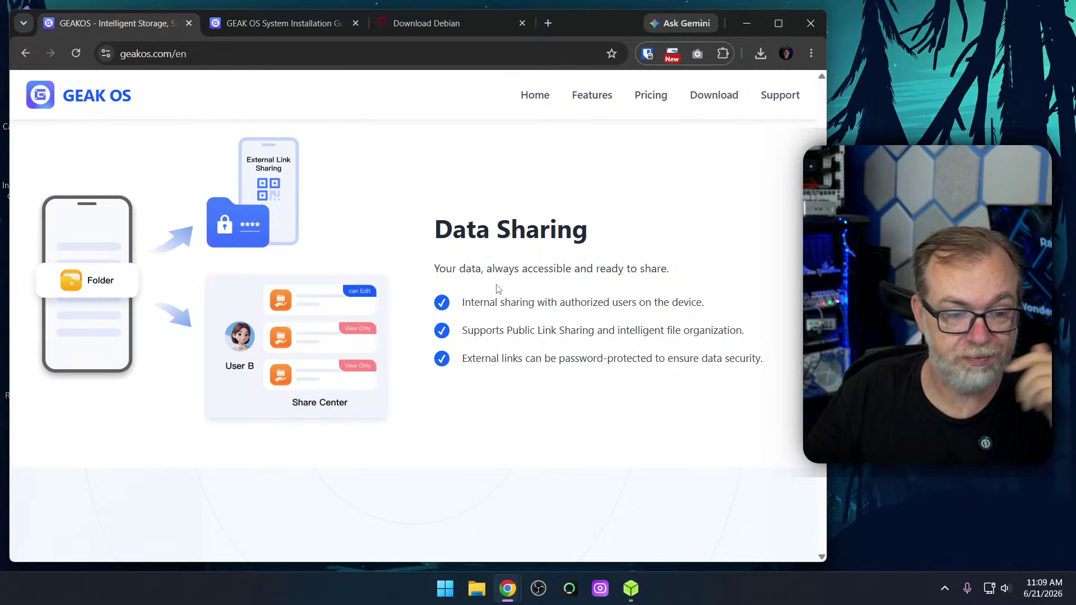
{"action": "scroll", "coordinate": [498, 289], "scroll_direction": "down", "scroll_amount": 2}
{"action": "scroll", "coordinate": [498, 289], "scroll_direction": "down", "scroll_amount": 4}
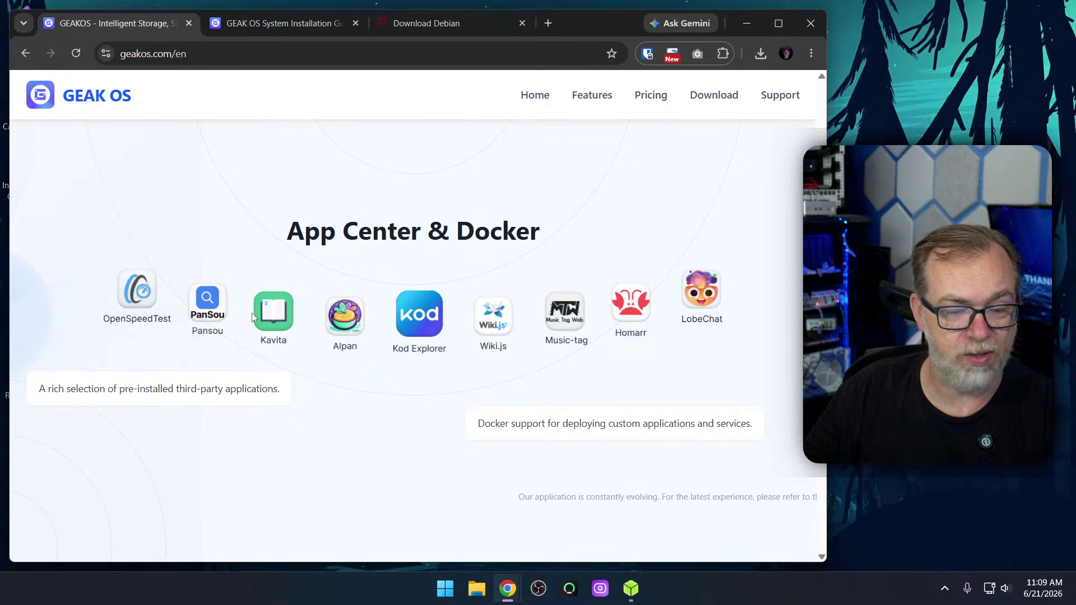
Step: Scroll past Data Security and Discover More to the Feature / Free / Plus / Pro comparison table
{"action": "scroll", "coordinate": [437, 303], "scroll_direction": "down", "scroll_amount": 3}
{"action": "scroll", "coordinate": [421, 304], "scroll_direction": "down", "scroll_amount": 5}
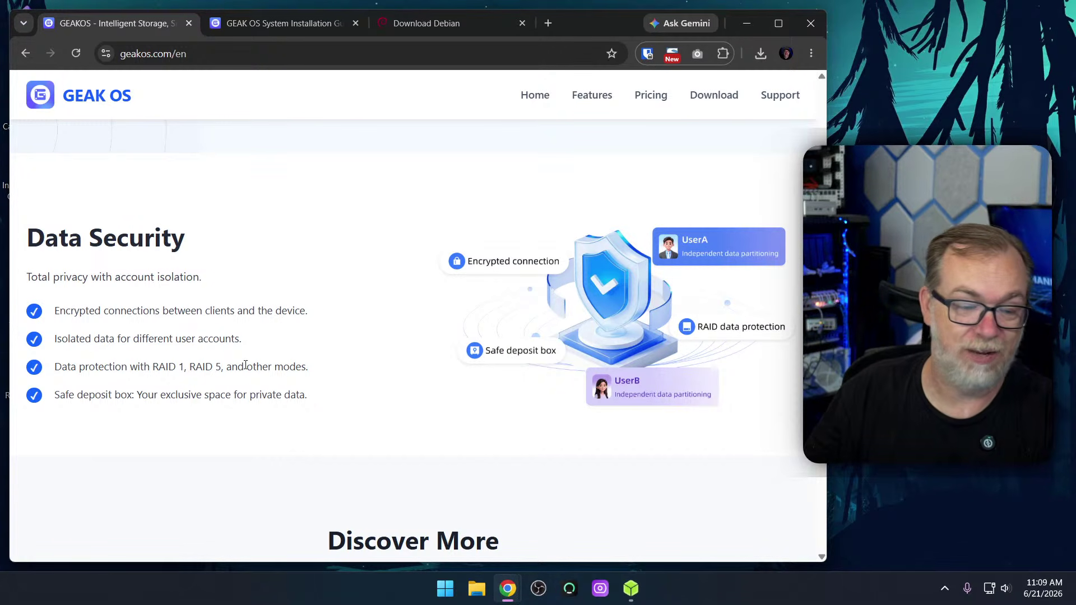
{"action": "scroll", "coordinate": [265, 353], "scroll_direction": "down", "scroll_amount": 6}
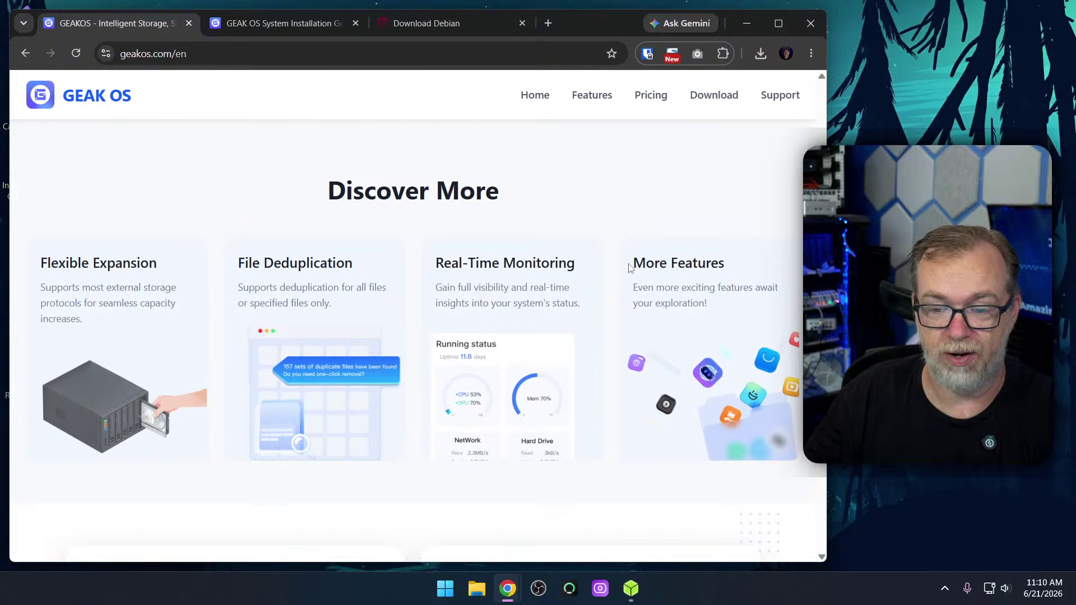
{"action": "scroll", "coordinate": [583, 261], "scroll_direction": "down", "scroll_amount": 5}
{"action": "scroll", "coordinate": [500, 242], "scroll_direction": "down", "scroll_amount": 3}
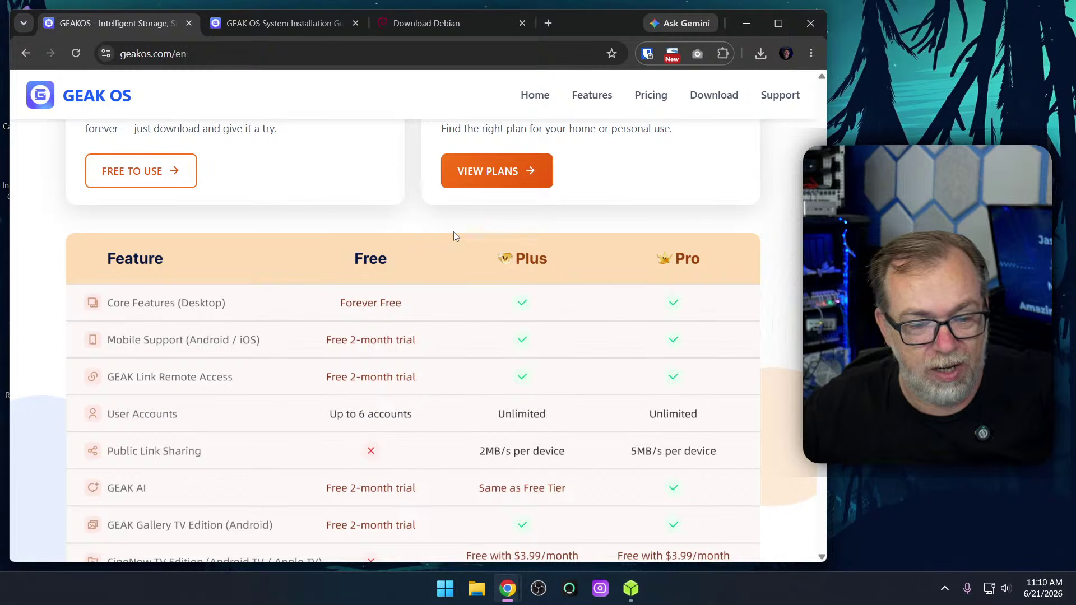
Step: Open VIEW PLANS to show Pro pricing at $8.99/month or $85.9/year
{"action": "scroll", "coordinate": [454, 236], "scroll_direction": "down", "scroll_amount": 1}
{"action": "scroll", "coordinate": [453, 236], "scroll_direction": "down", "scroll_amount": 2}
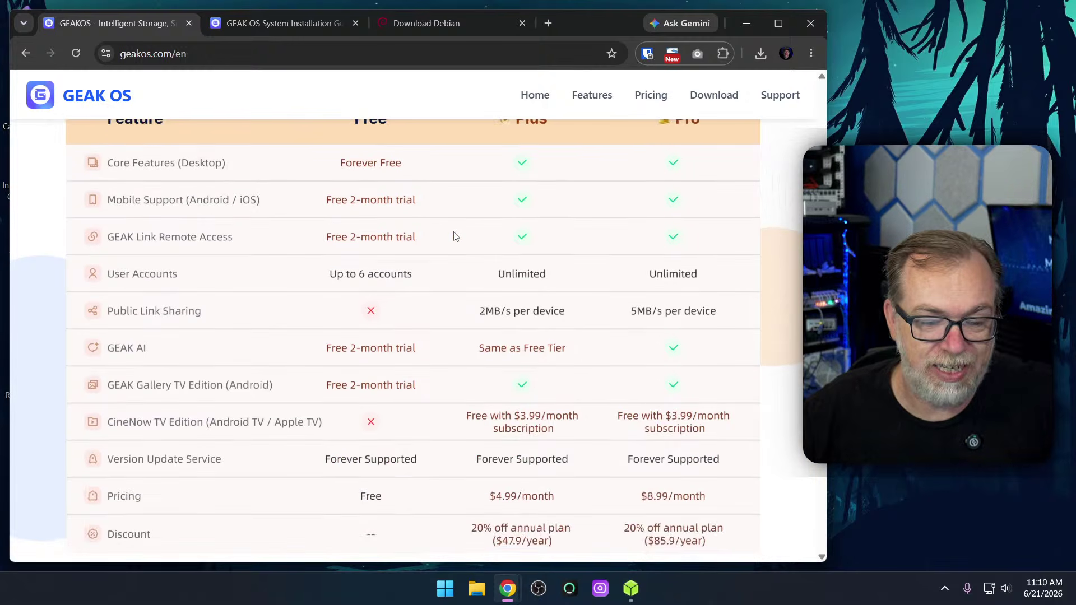
{"action": "scroll", "coordinate": [455, 236], "scroll_direction": "up", "scroll_amount": 1}
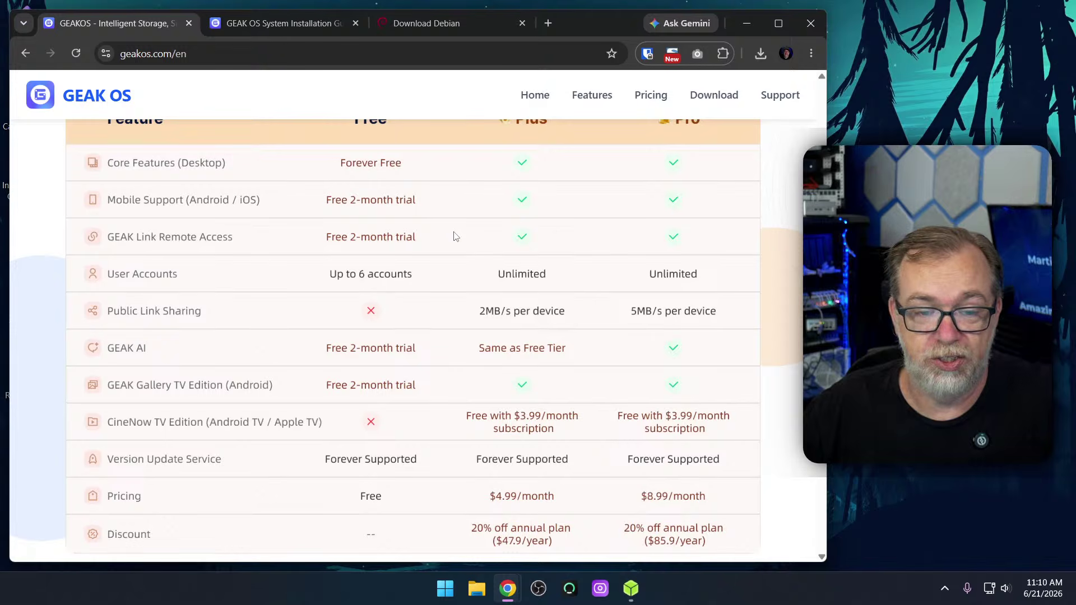
{"action": "scroll", "coordinate": [455, 236], "scroll_direction": "up", "scroll_amount": 1}
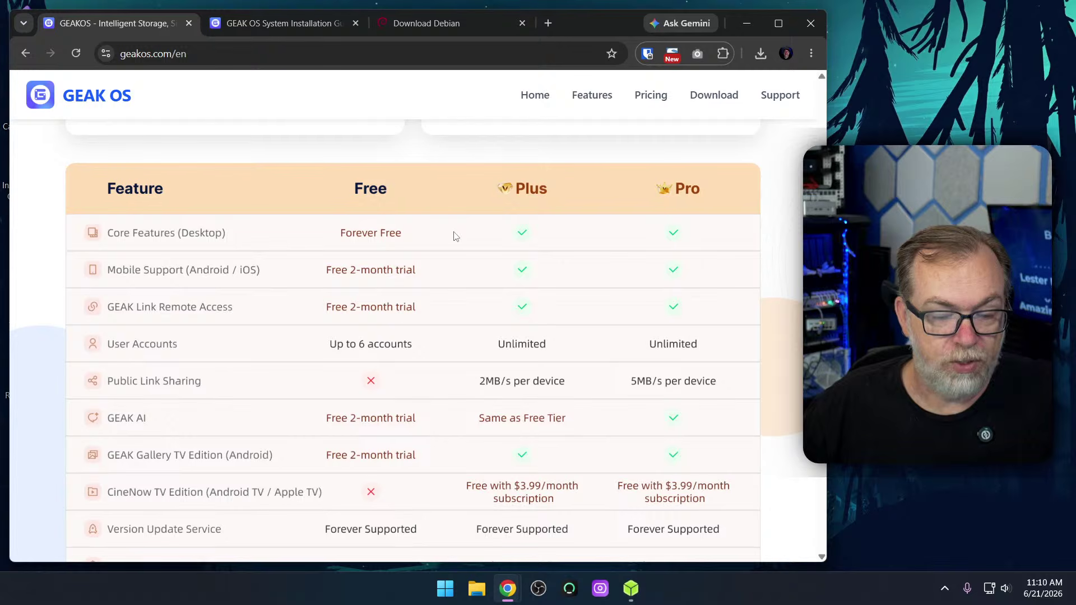
{"action": "scroll", "coordinate": [455, 236], "scroll_direction": "down", "scroll_amount": 2}
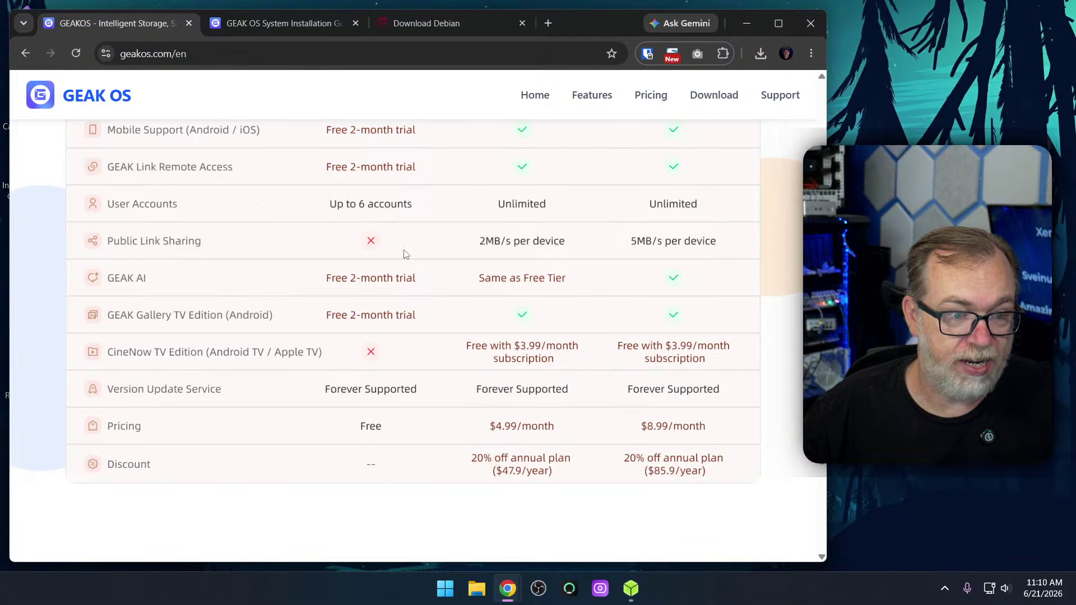
{"action": "scroll", "coordinate": [406, 254], "scroll_direction": "up", "scroll_amount": 1}
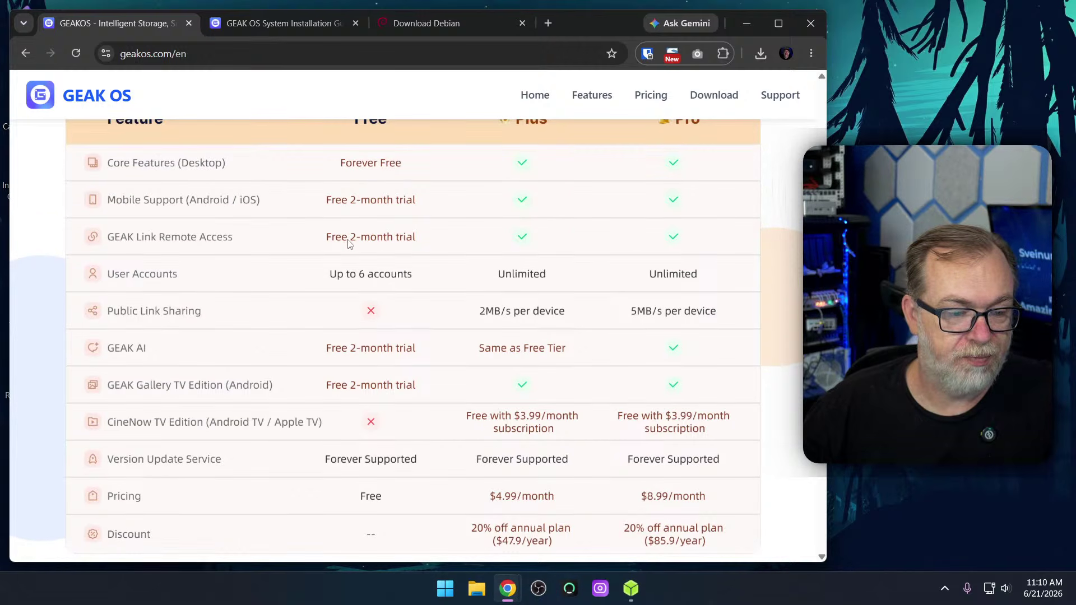
{"action": "scroll", "coordinate": [353, 301], "scroll_direction": "down", "scroll_amount": 1}
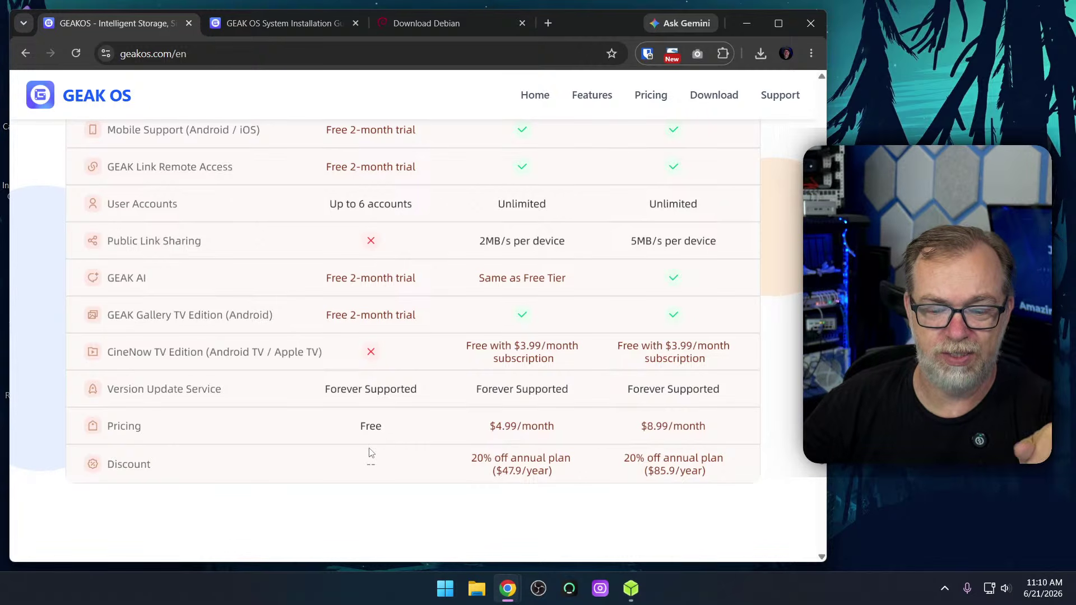
{"action": "scroll", "coordinate": [369, 453], "scroll_direction": "down", "scroll_amount": 1}
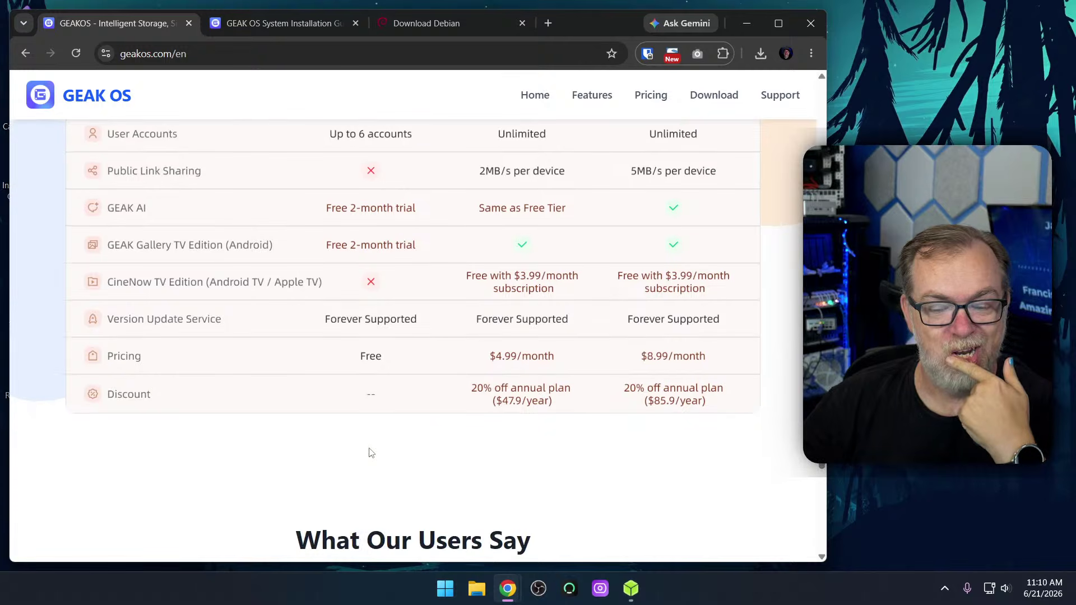
{"action": "scroll", "coordinate": [369, 453], "scroll_direction": "up", "scroll_amount": 5}
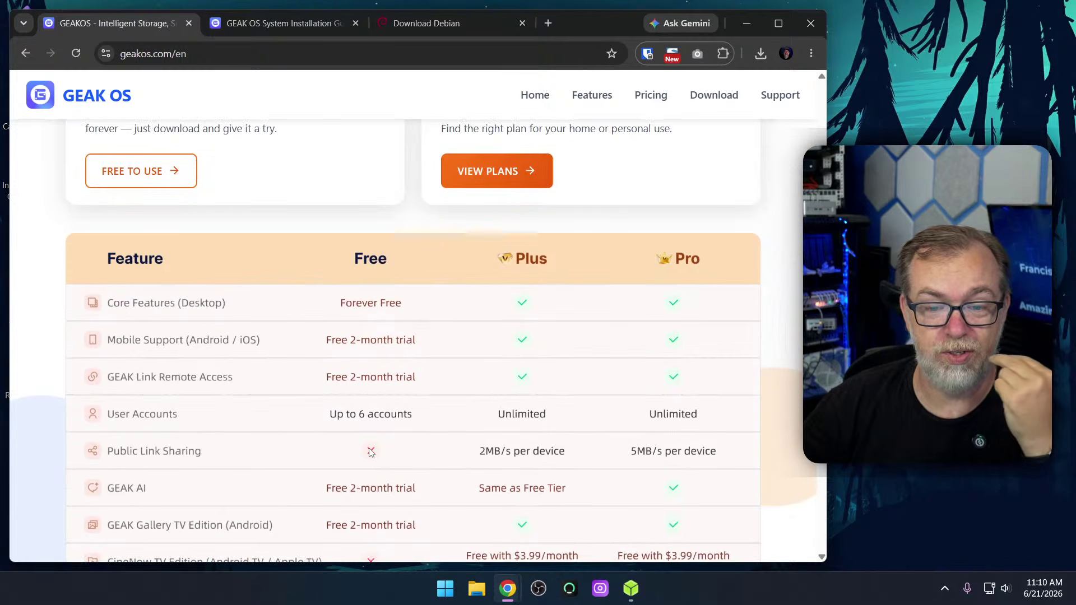
{"action": "scroll", "coordinate": [567, 317], "scroll_direction": "down", "scroll_amount": 3}
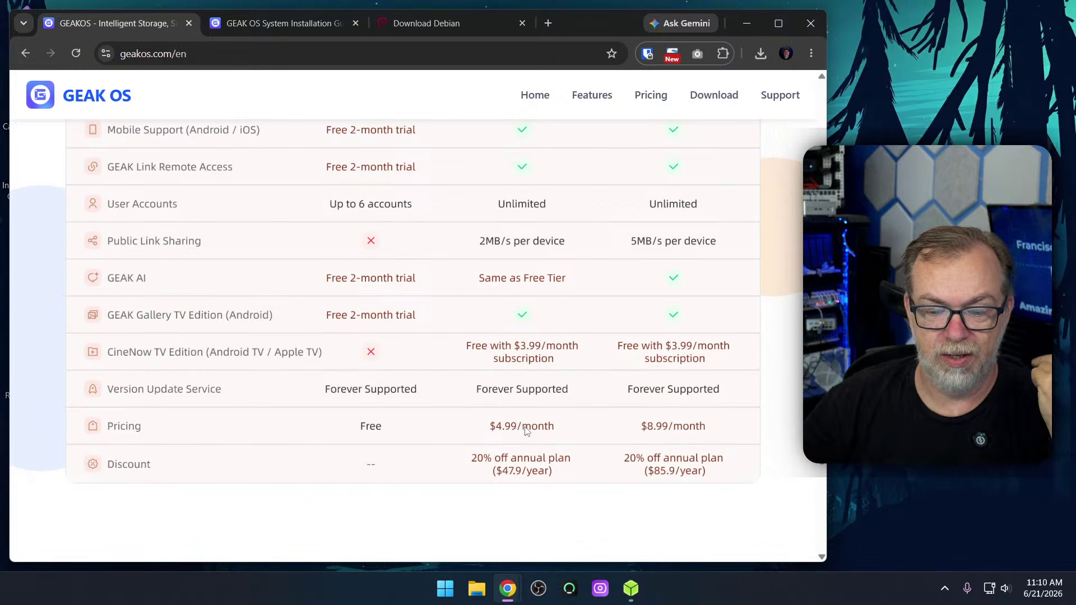
{"action": "scroll", "coordinate": [536, 420], "scroll_direction": "up", "scroll_amount": 3}
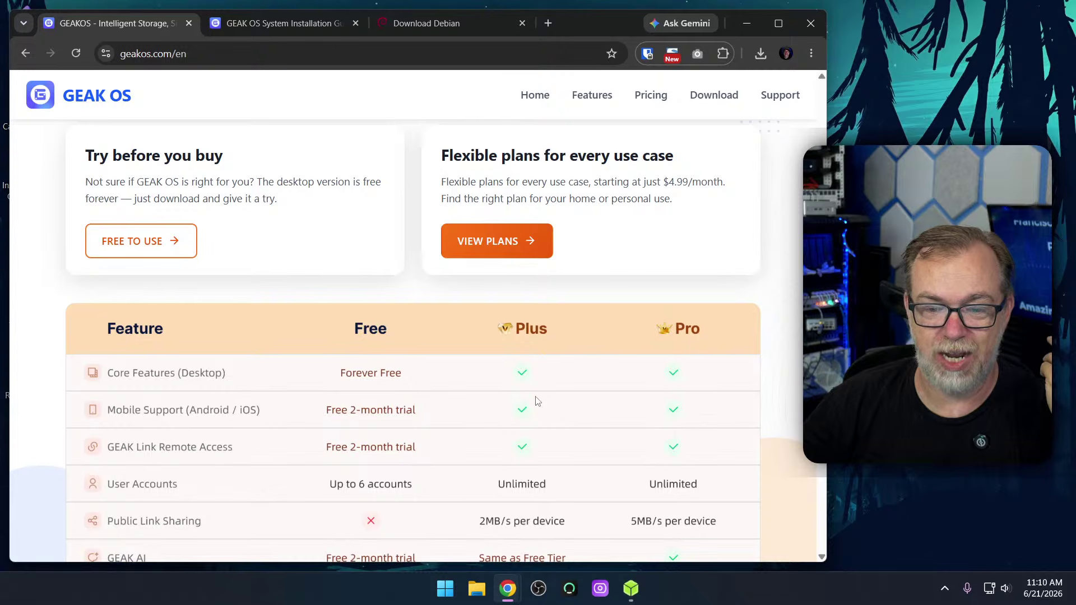
{"action": "left_click", "coordinate": [495, 231]}
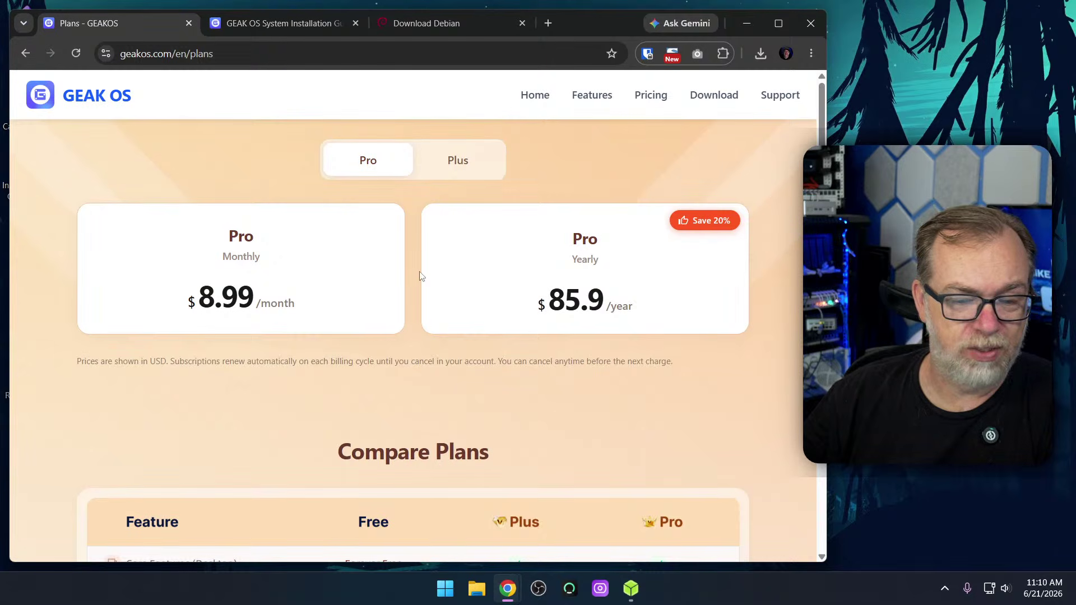
Step: Review the Compare Plans table (Plus $47.9/year), then open the footer Installation guide in a new tab
{"action": "scroll", "coordinate": [442, 303], "scroll_direction": "down", "scroll_amount": 7}
{"action": "scroll", "coordinate": [443, 303], "scroll_direction": "down", "scroll_amount": 2}
{"action": "scroll", "coordinate": [442, 303], "scroll_direction": "up", "scroll_amount": 3}
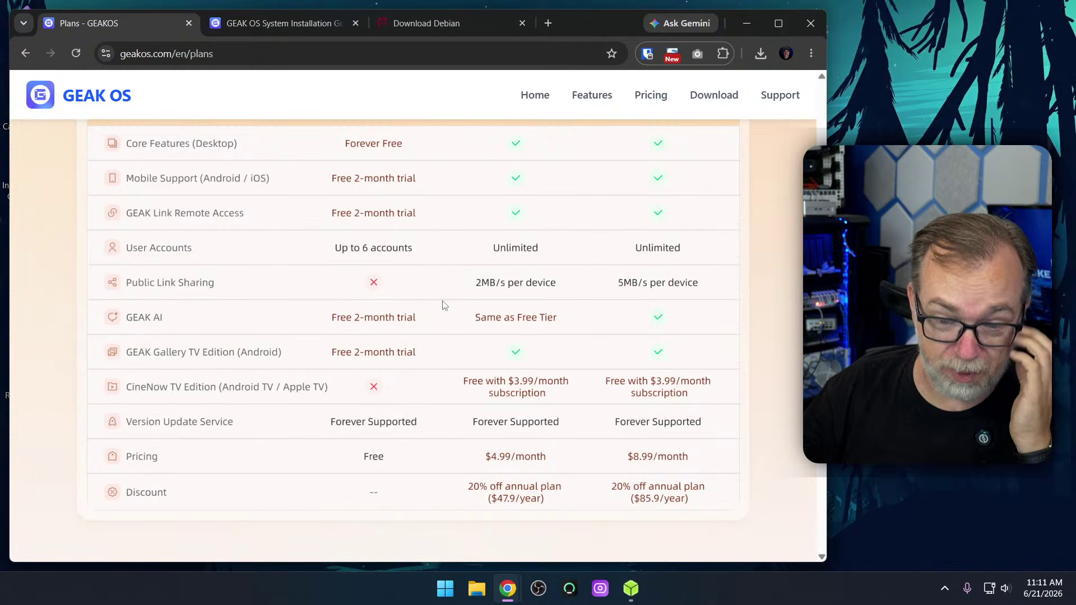
{"action": "scroll", "coordinate": [442, 303], "scroll_direction": "up", "scroll_amount": 3}
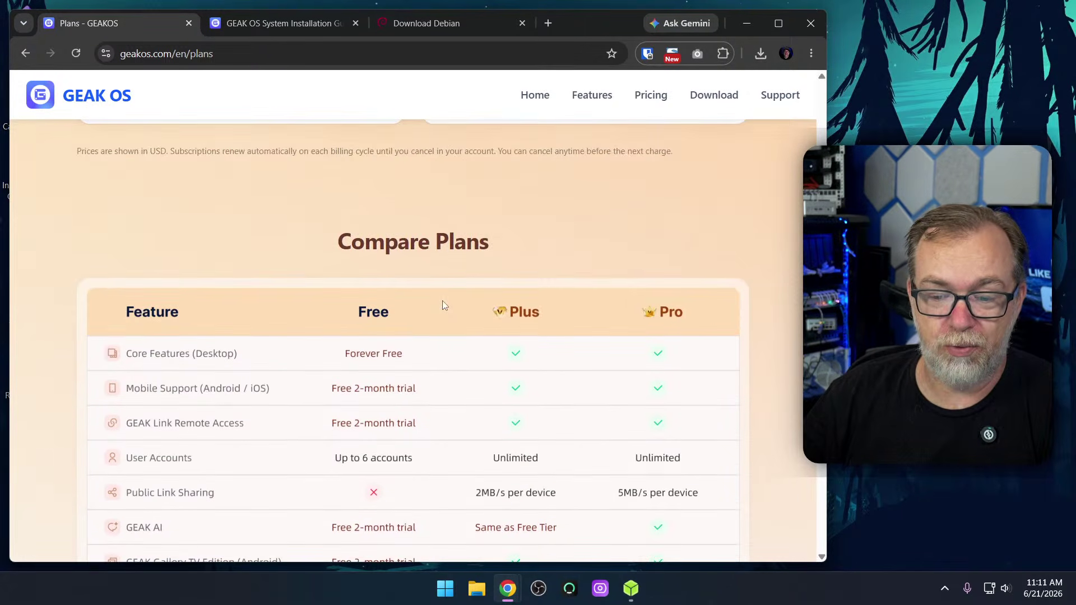
{"action": "scroll", "coordinate": [443, 303], "scroll_direction": "down", "scroll_amount": 5}
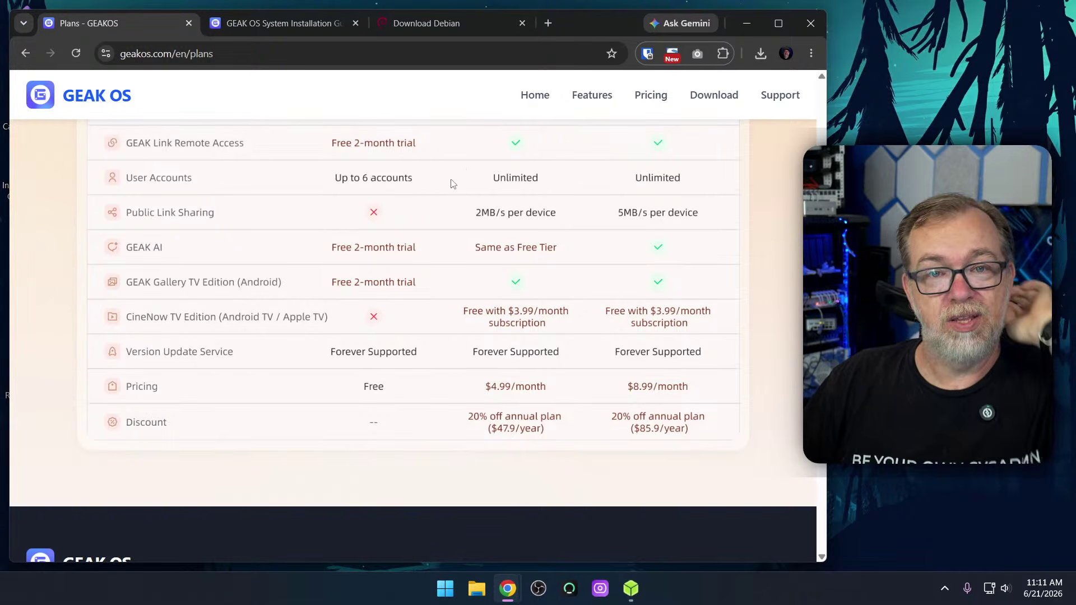
{"action": "scroll", "coordinate": [475, 250], "scroll_direction": "up", "scroll_amount": 1}
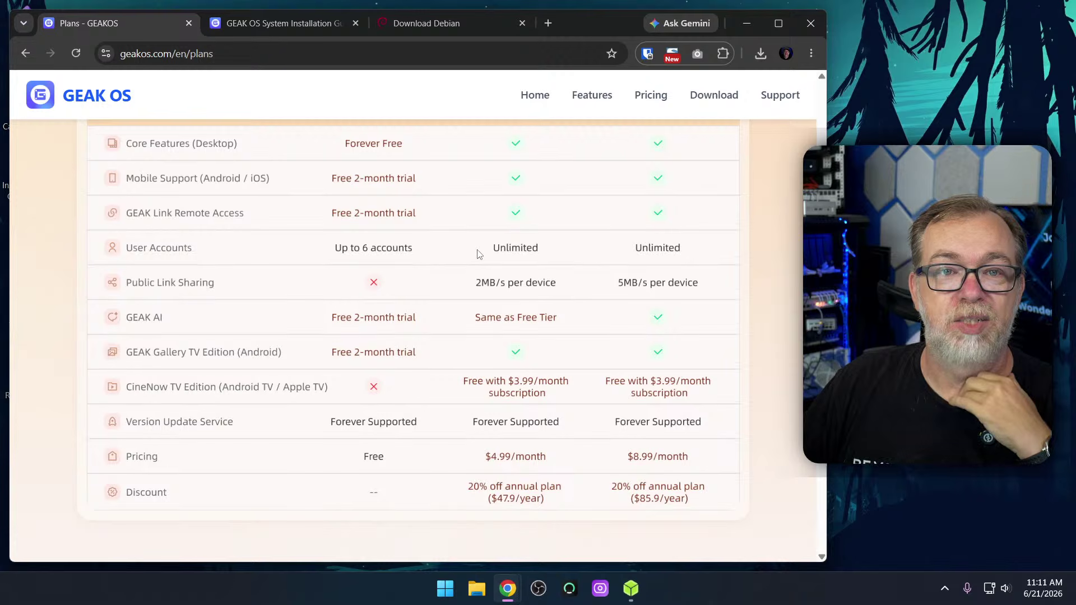
{"action": "scroll", "coordinate": [517, 331], "scroll_direction": "up", "scroll_amount": 1}
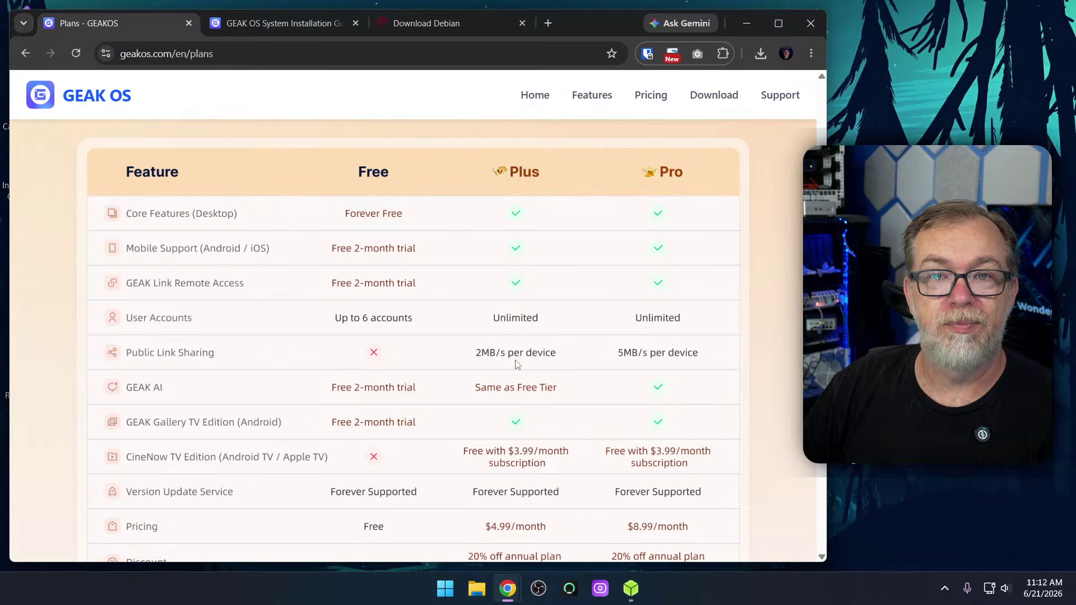
{"action": "scroll", "coordinate": [516, 364], "scroll_direction": "down", "scroll_amount": 6}
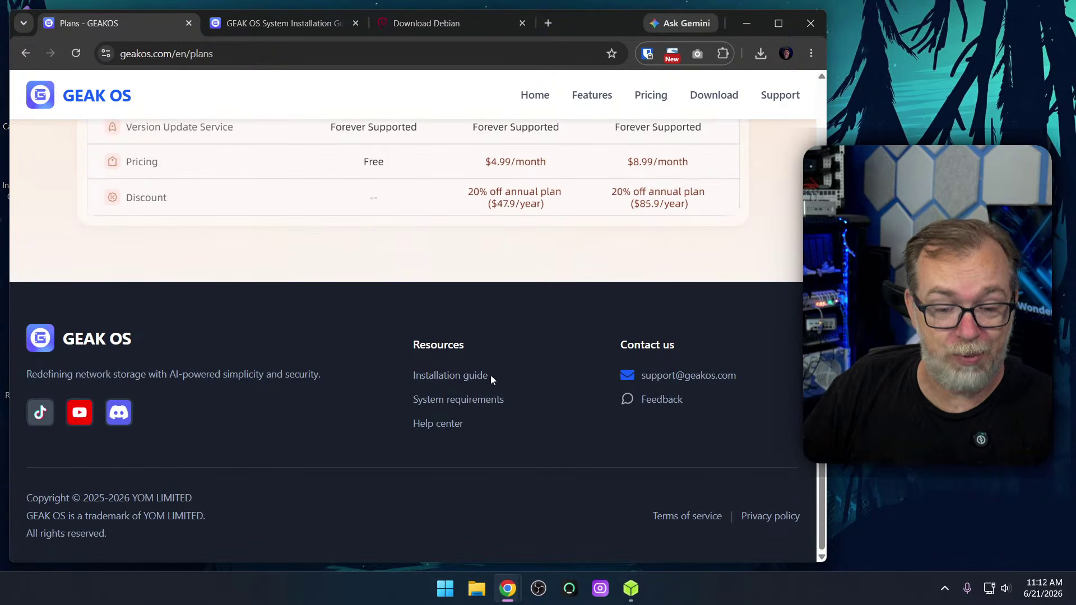
{"action": "middle_click", "coordinate": [470, 382]}
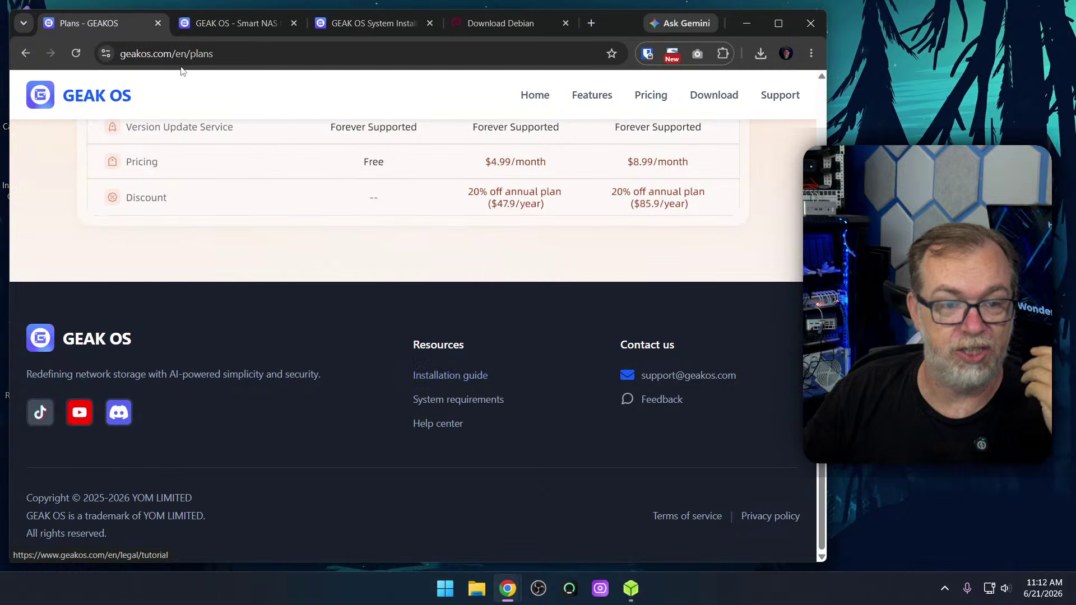
Step: Switch to the installation guide, close the duplicate GEAK OS tab, and read the bootable USB steps
{"action": "left_click", "coordinate": [209, 26]}
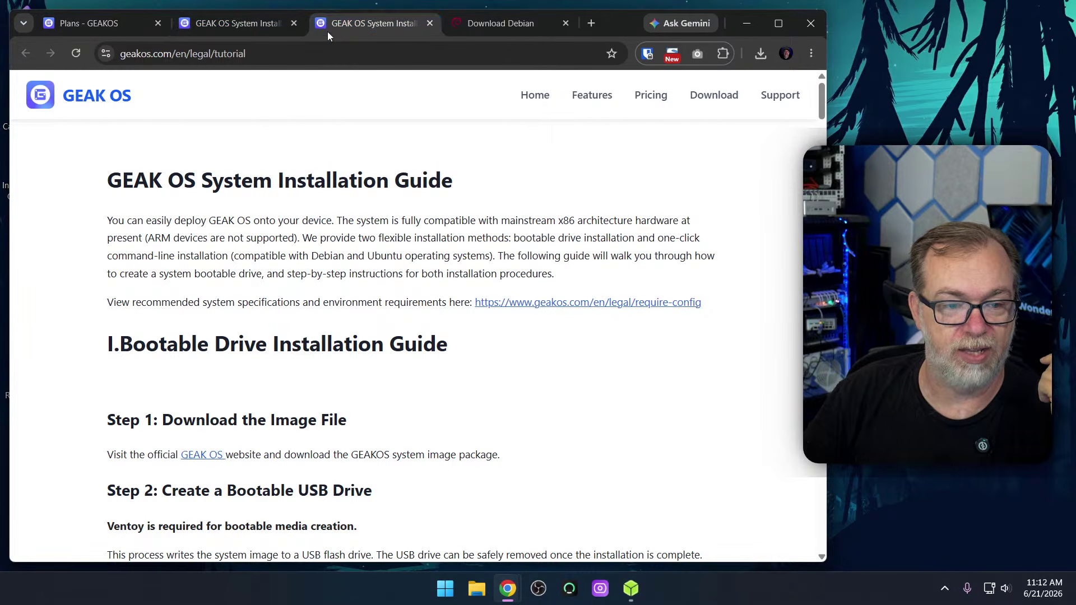
{"action": "middle_click", "coordinate": [327, 32]}
{"action": "left_click", "coordinate": [247, 28]}
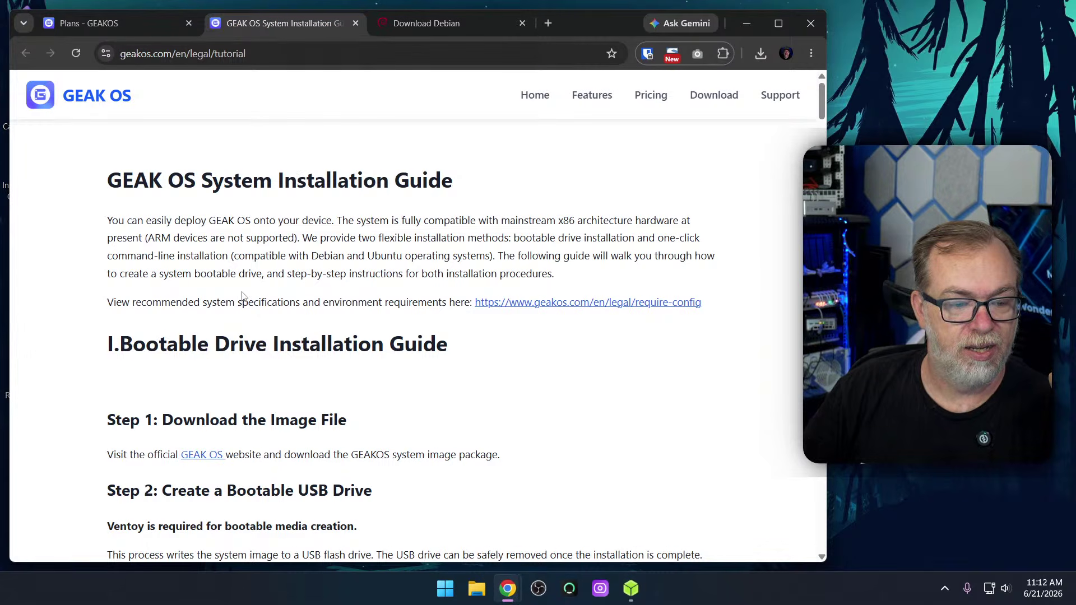
{"action": "scroll", "coordinate": [311, 331], "scroll_direction": "down", "scroll_amount": 2}
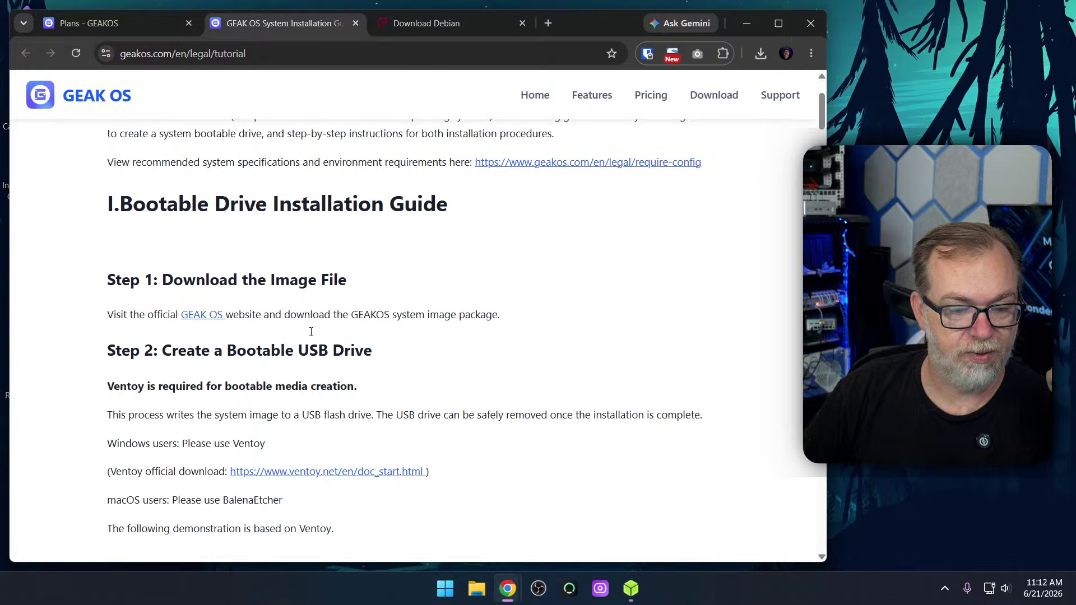
{"action": "scroll", "coordinate": [301, 352], "scroll_direction": "down", "scroll_amount": 1}
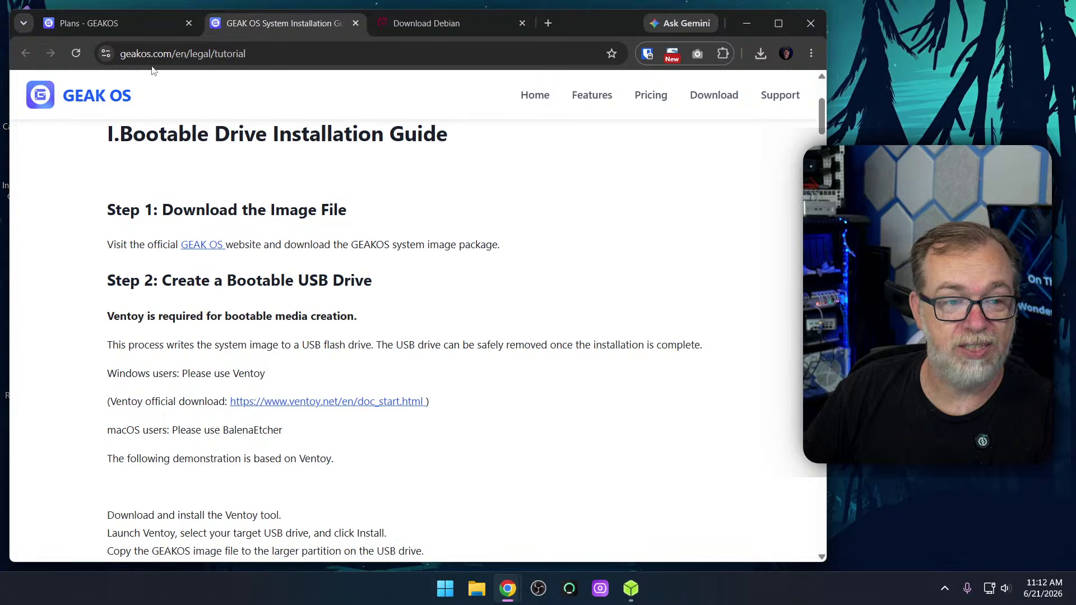
Step: Go back via the Plans tab to the GEAK OS home page and its one-line install command
{"action": "left_click", "coordinate": [130, 25]}
{"action": "scroll", "coordinate": [292, 192], "scroll_direction": "up", "scroll_amount": 10}
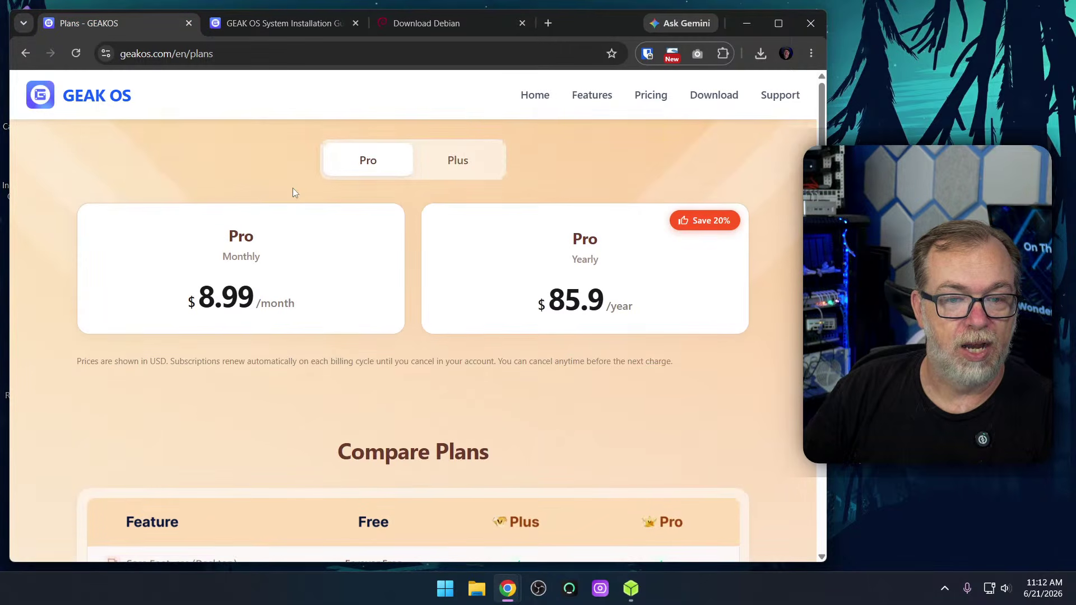
{"action": "left_click", "coordinate": [534, 95]}
{"action": "scroll", "coordinate": [229, 315], "scroll_direction": "down", "scroll_amount": 3}
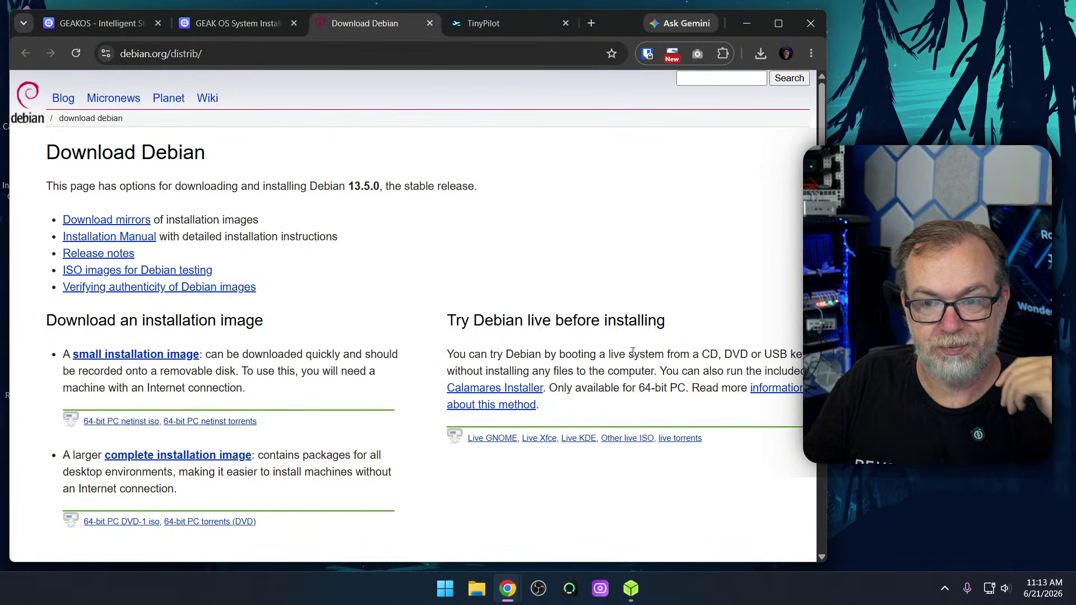
Step: Confirm the Debian 13.5.0 DVD ISO downloaded, then flash it to the 61.5 GB SanDisk drive
{"action": "left_click", "coordinate": [760, 53]}
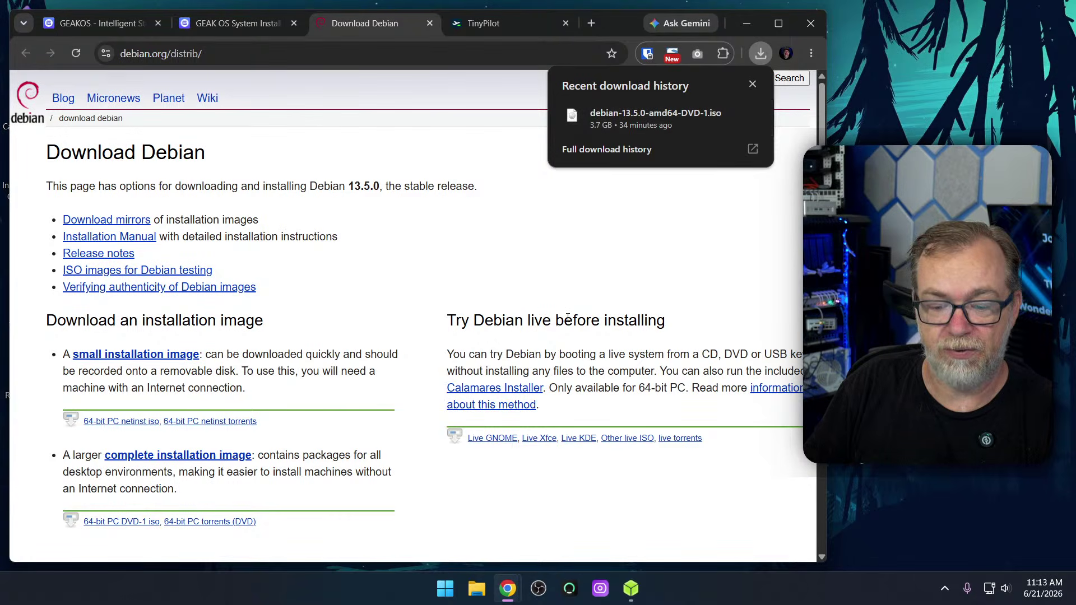
{"action": "left_click", "coordinate": [630, 589]}
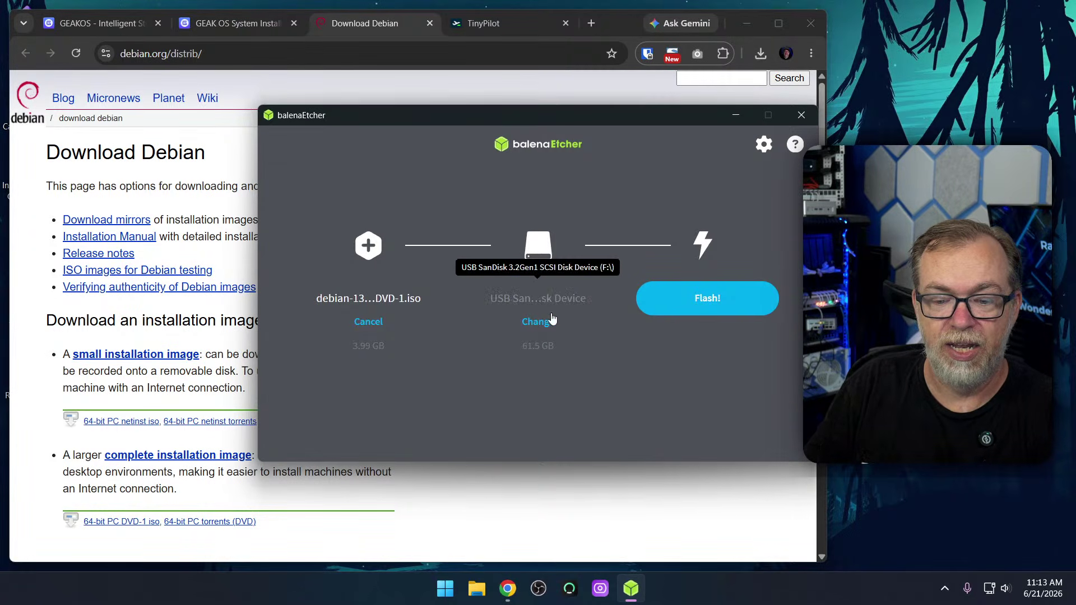
{"action": "left_click", "coordinate": [659, 309]}
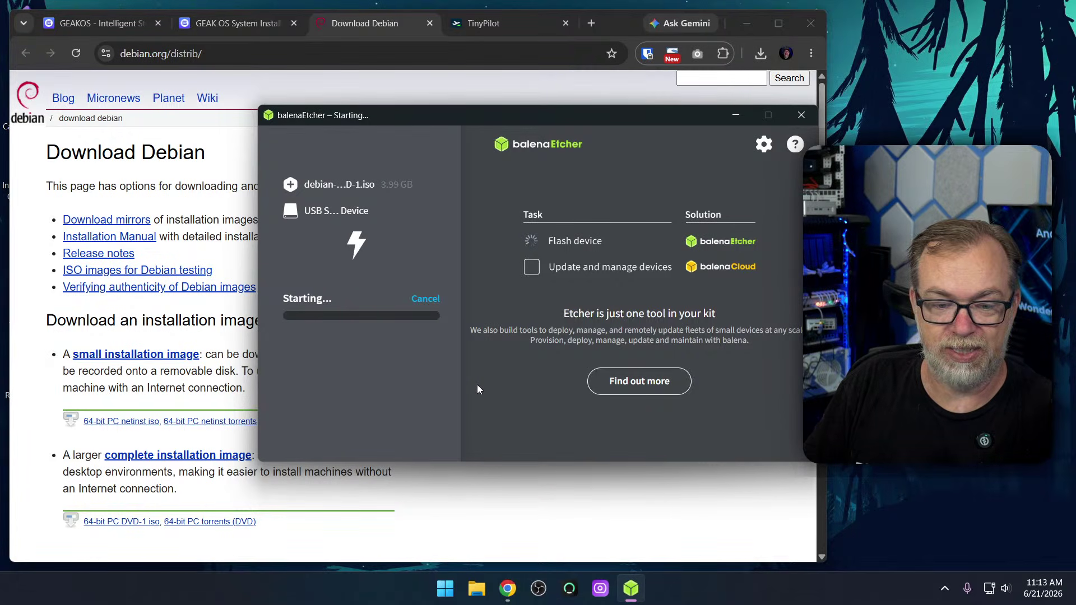
Step: Move Etcher aside and recheck the download while the flash passes 53%, then view the GEAK OS homepage
{"action": "left_click_drag", "start_coordinate": [504, 112], "coordinate": [380, 107]}
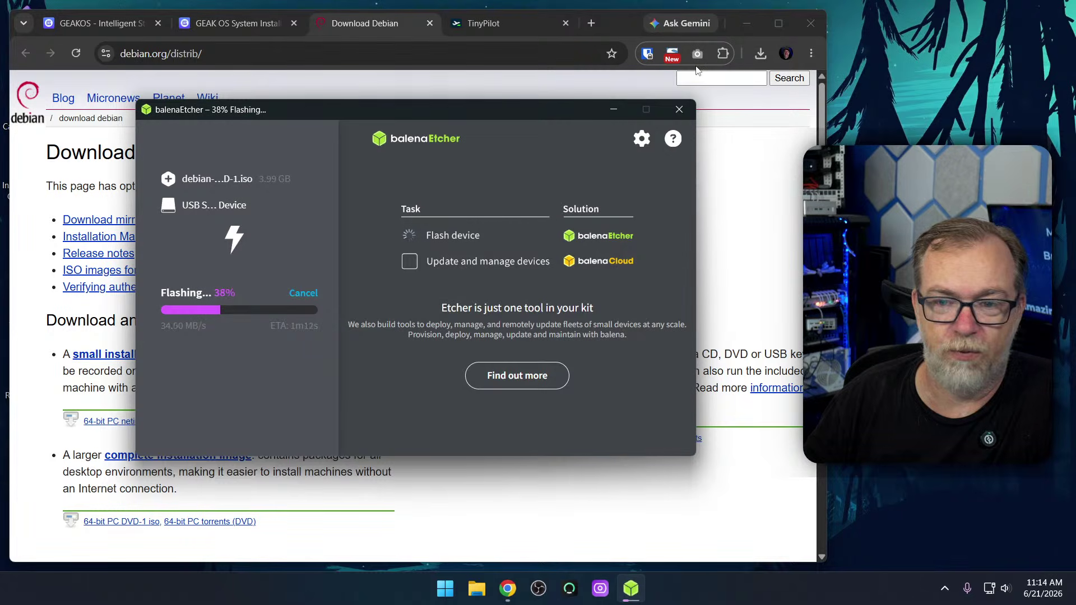
{"action": "left_click", "coordinate": [760, 57]}
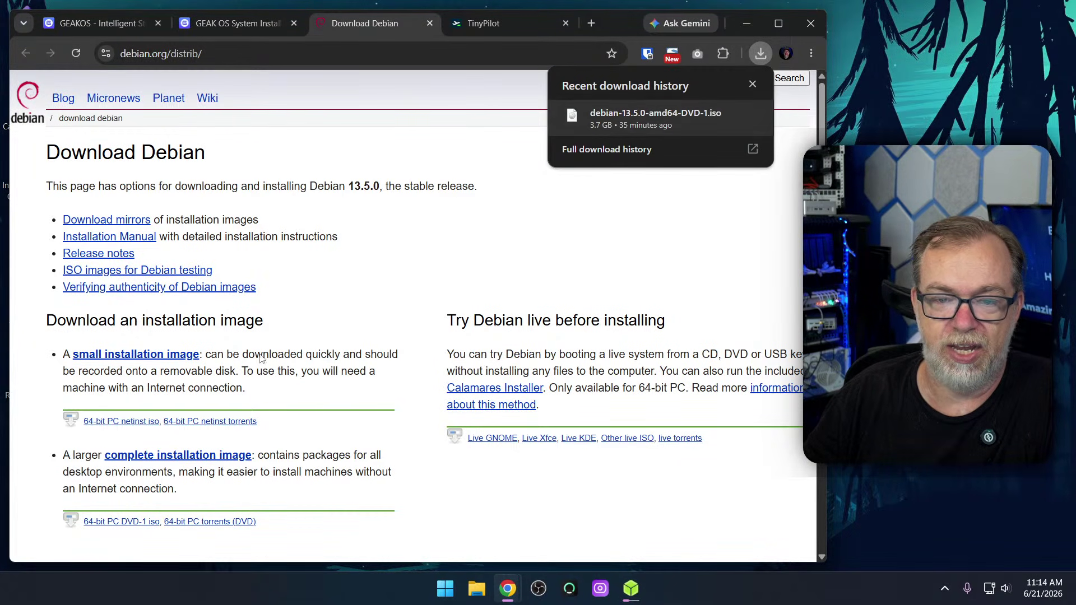
{"action": "left_click", "coordinate": [631, 588]}
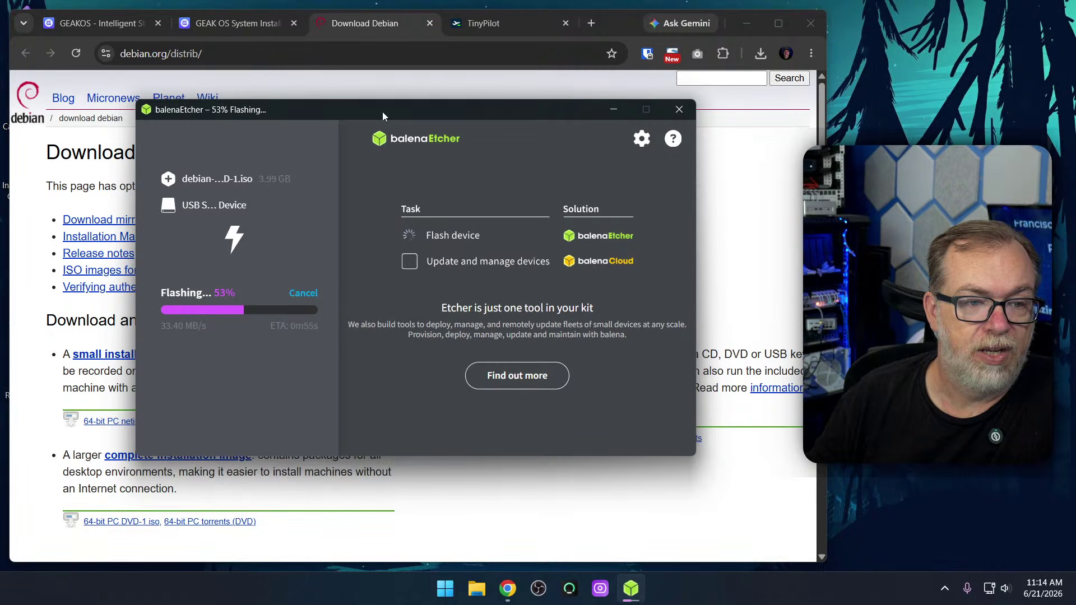
{"action": "left_click", "coordinate": [237, 25]}
{"action": "left_click", "coordinate": [134, 24]}
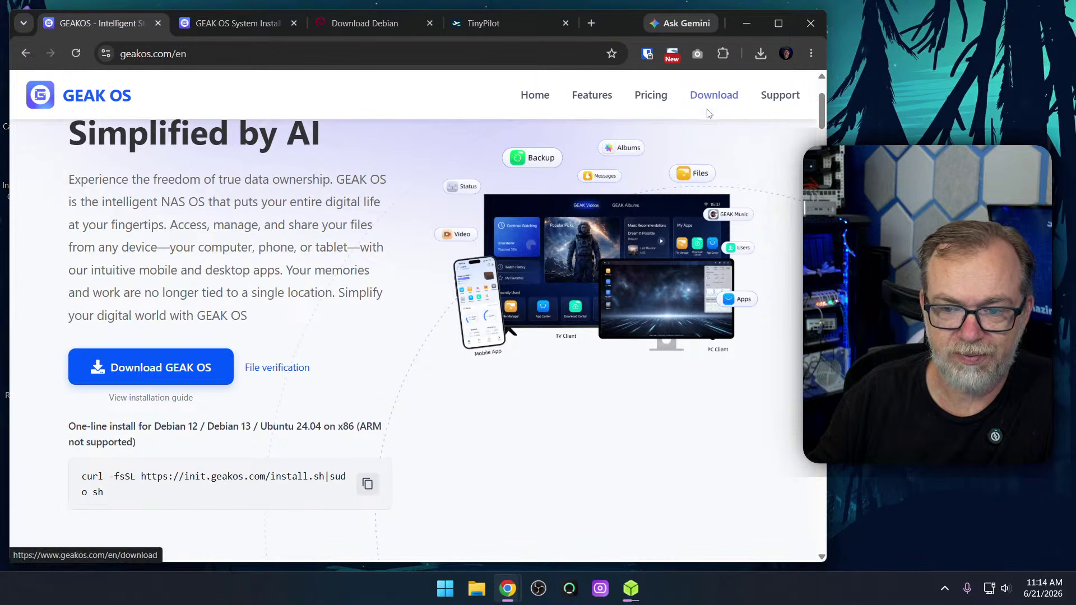
Step: Use the header links (Home, Features, Pricing) to reach the GEAK OS Download page
{"action": "left_click", "coordinate": [531, 102]}
{"action": "left_click", "coordinate": [579, 103]}
{"action": "left_click", "coordinate": [652, 102]}
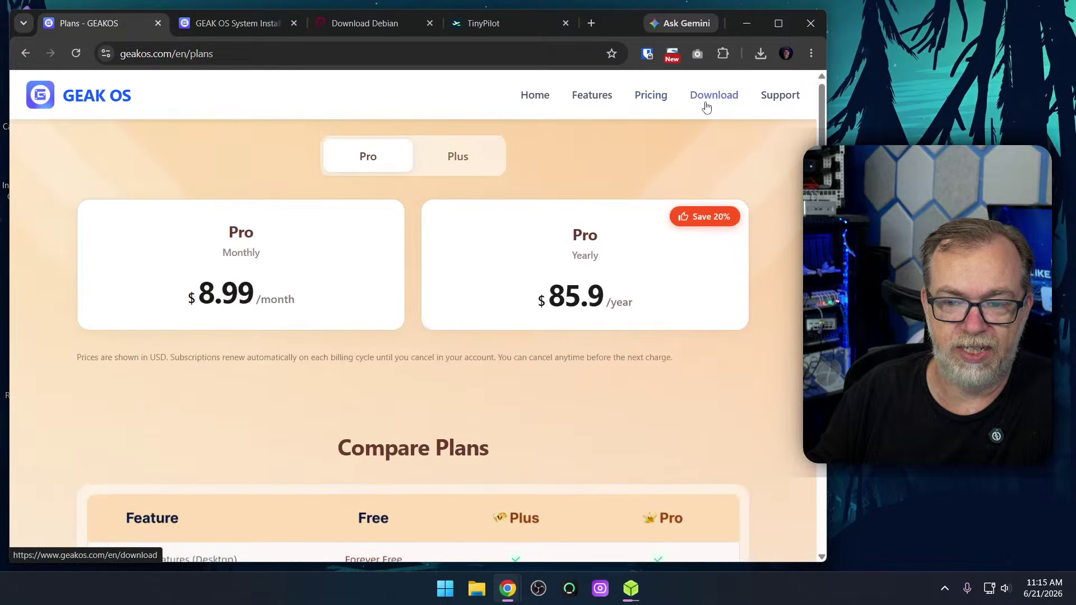
{"action": "left_click", "coordinate": [707, 106]}
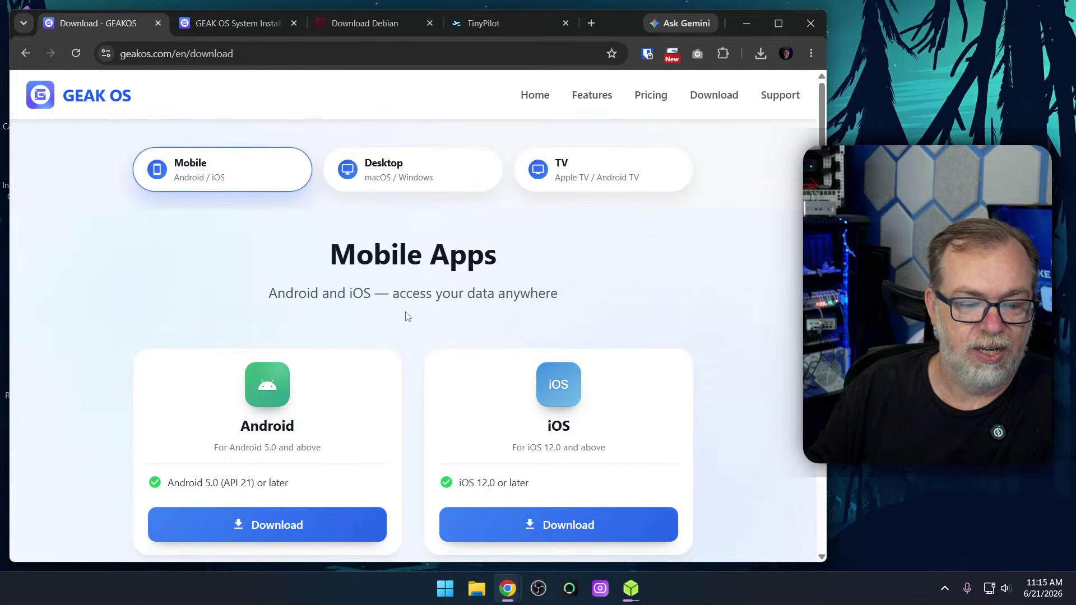
Step: Try the Android and iOS mobile app links, closing the TestFlight beta page afterwards
{"action": "scroll", "coordinate": [402, 380], "scroll_direction": "down", "scroll_amount": 1}
{"action": "scroll", "coordinate": [403, 379], "scroll_direction": "down", "scroll_amount": 2}
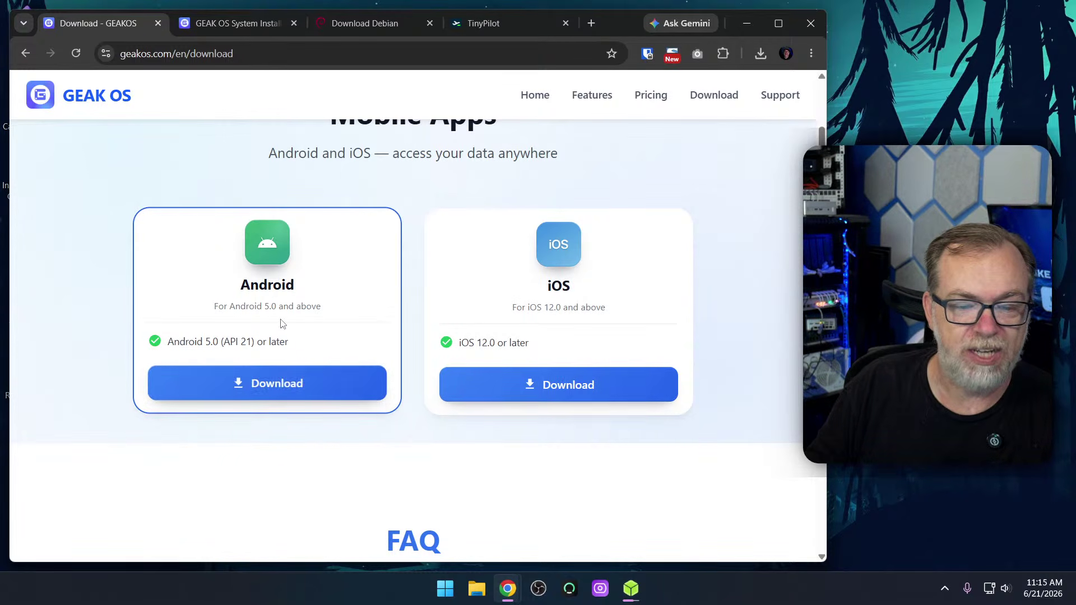
{"action": "left_click", "coordinate": [335, 392]}
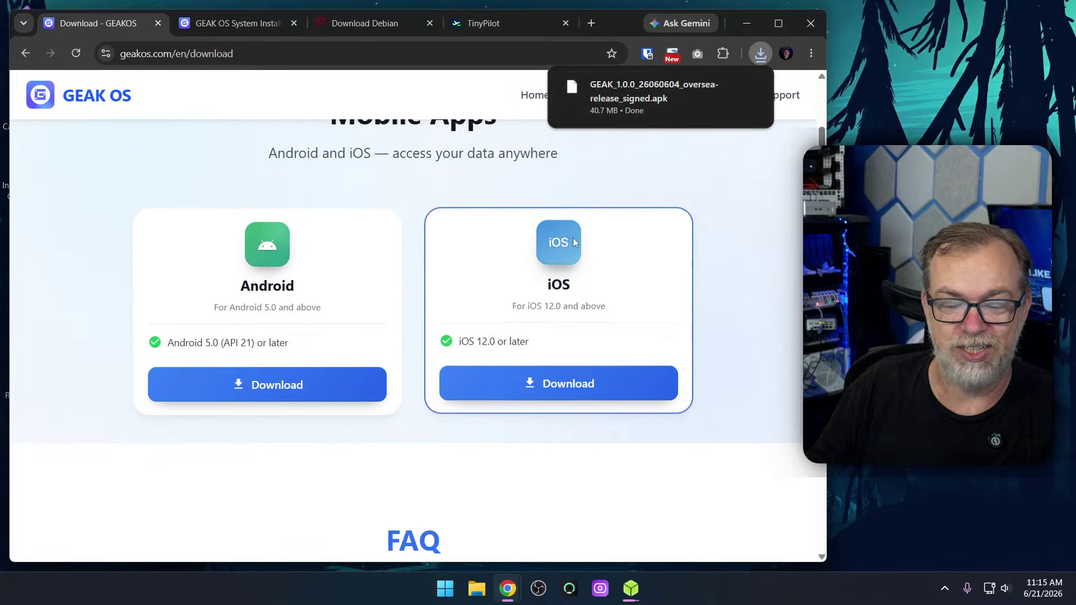
{"action": "left_click", "coordinate": [568, 391]}
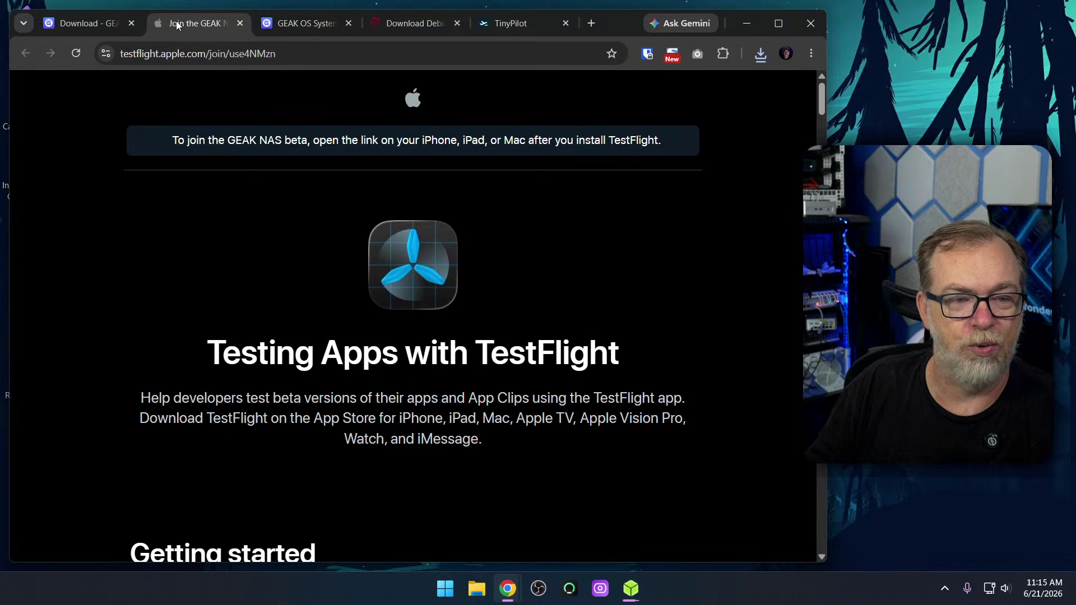
{"action": "left_click", "coordinate": [240, 23]}
Step: Scroll the FAQ to the footer, check Etcher's flash progress, and return to the download page
{"action": "scroll", "coordinate": [410, 292], "scroll_direction": "down", "scroll_amount": 3}
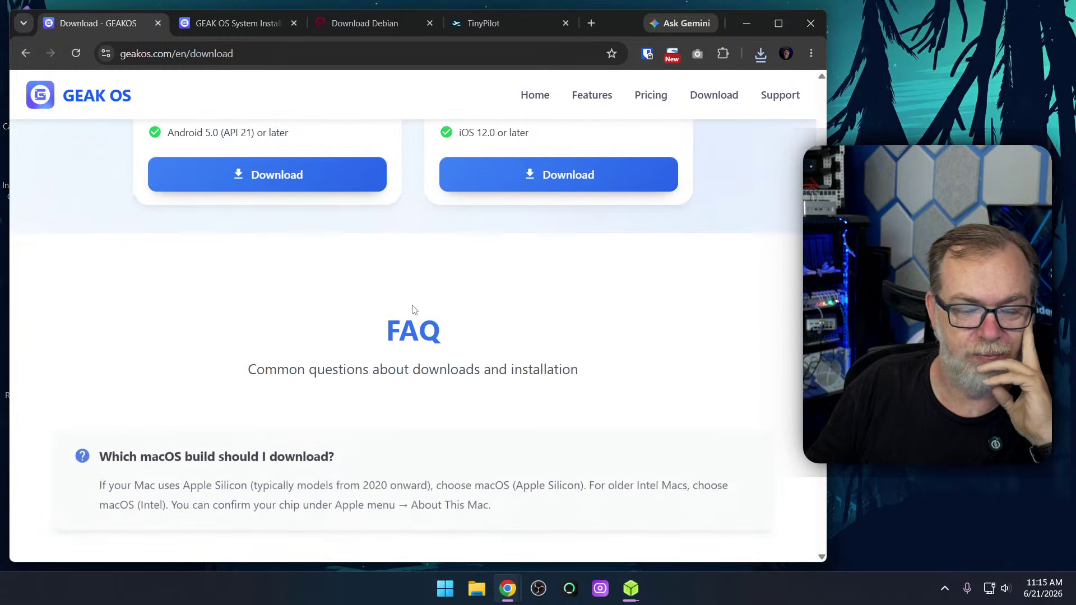
{"action": "scroll", "coordinate": [413, 358], "scroll_direction": "down", "scroll_amount": 4}
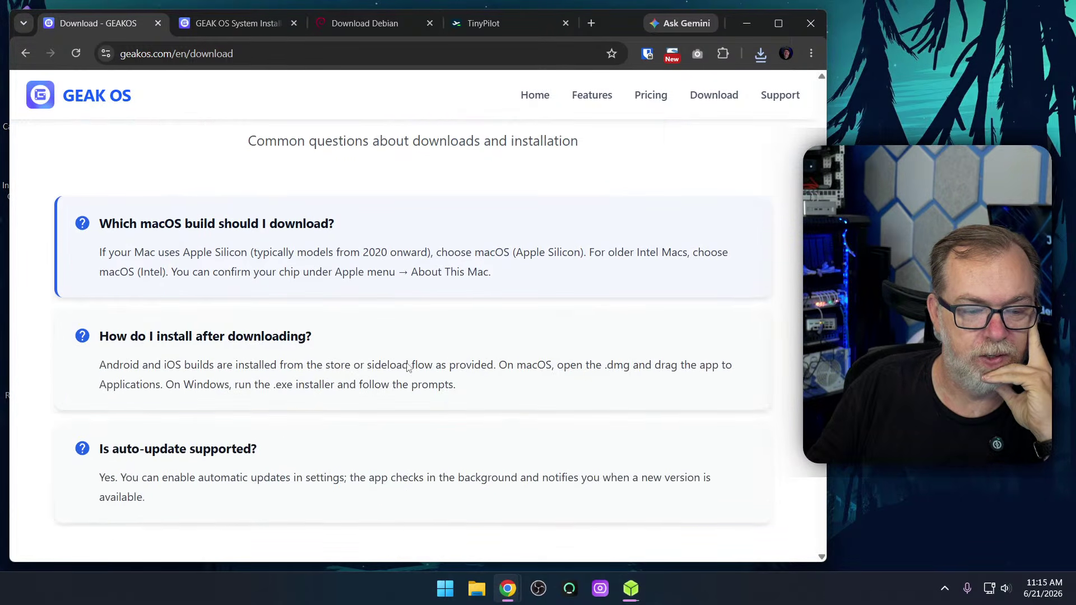
{"action": "scroll", "coordinate": [407, 367], "scroll_direction": "down", "scroll_amount": 8}
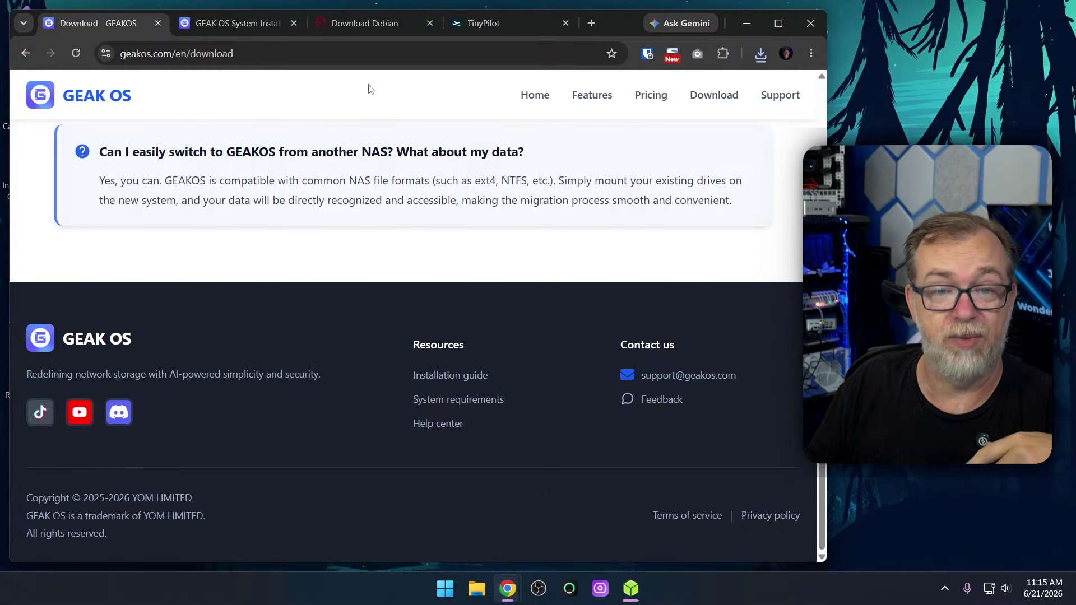
{"action": "left_click", "coordinate": [638, 595]}
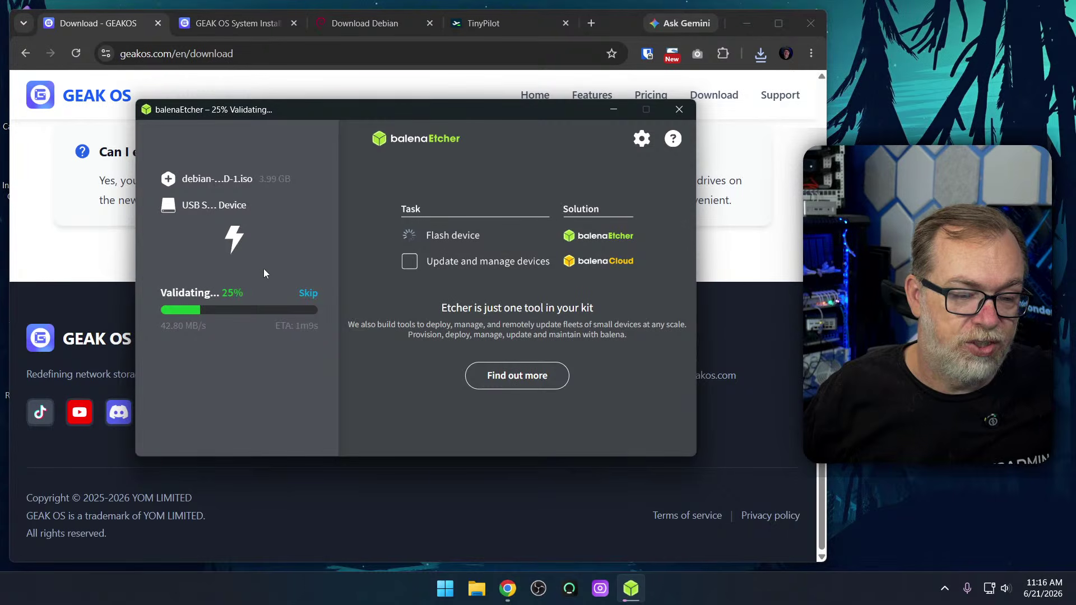
{"action": "left_click", "coordinate": [83, 266]}
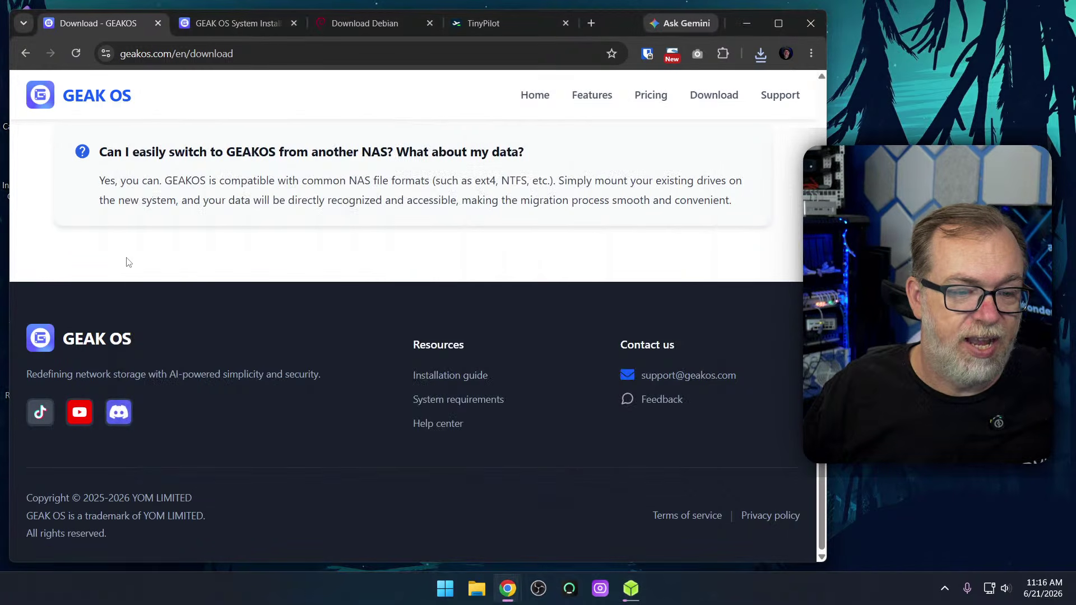
Step: Scroll the GEAK OS homepage to the curl install command, then check Etcher's validation progress
{"action": "scroll", "coordinate": [128, 262], "scroll_direction": "up", "scroll_amount": 5}
{"action": "scroll", "coordinate": [127, 262], "scroll_direction": "up", "scroll_amount": 5}
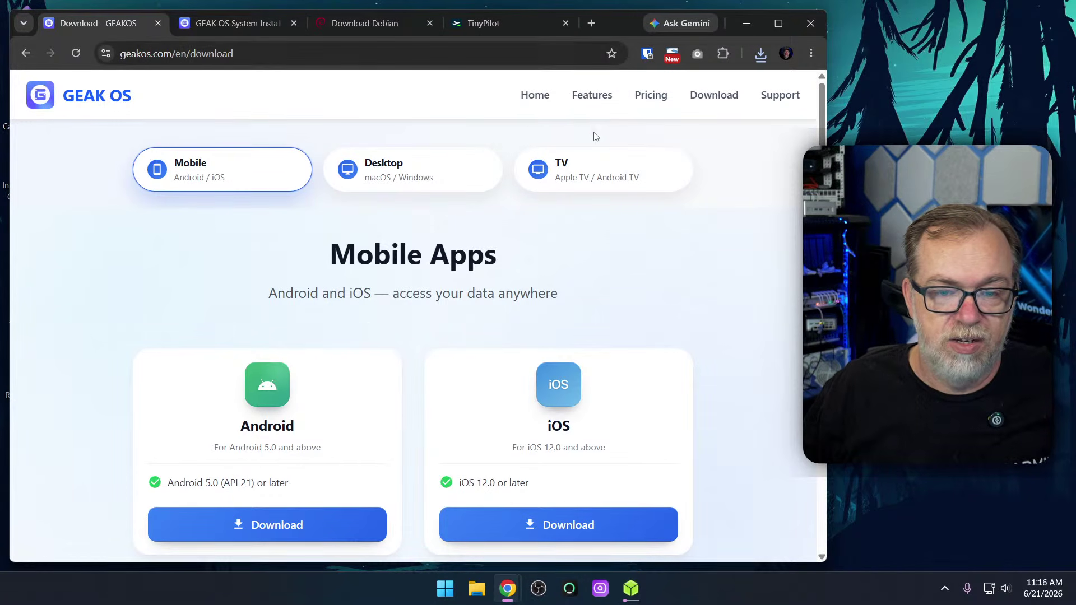
{"action": "scroll", "coordinate": [295, 257], "scroll_direction": "down", "scroll_amount": 5}
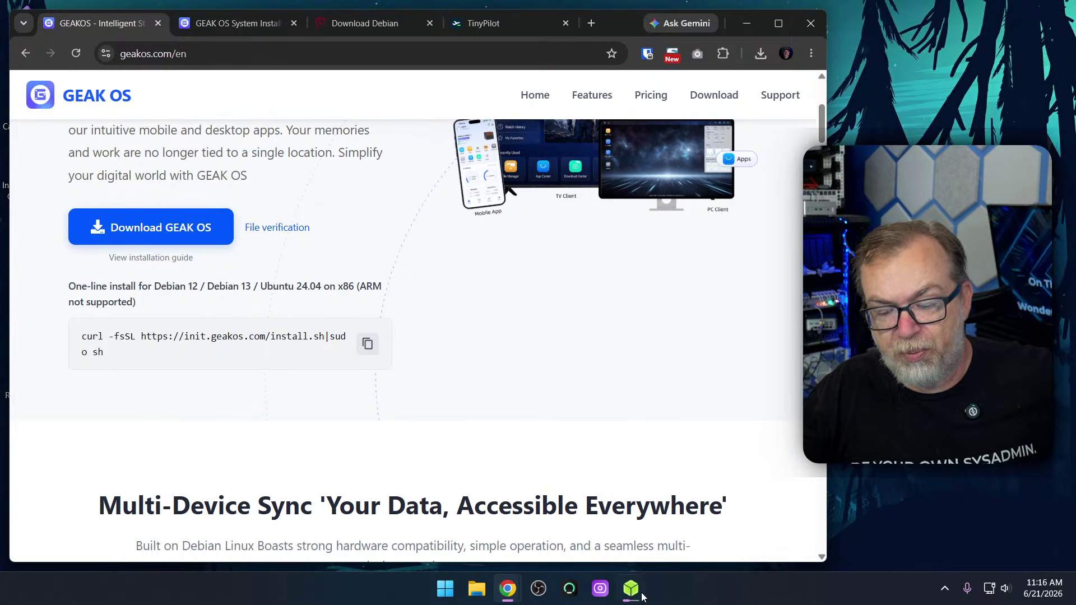
{"action": "left_click", "coordinate": [639, 594]}
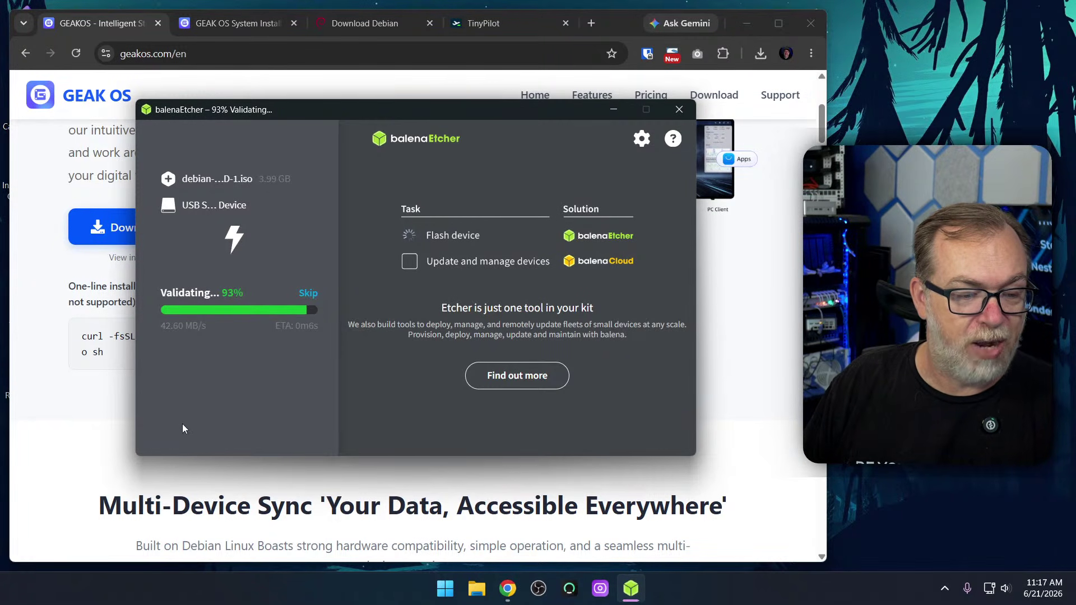
Step: Bring the GEAK OS site back in front and jump to its Support section
{"action": "left_click", "coordinate": [76, 368]}
{"action": "scroll", "coordinate": [263, 375], "scroll_direction": "up", "scroll_amount": 5}
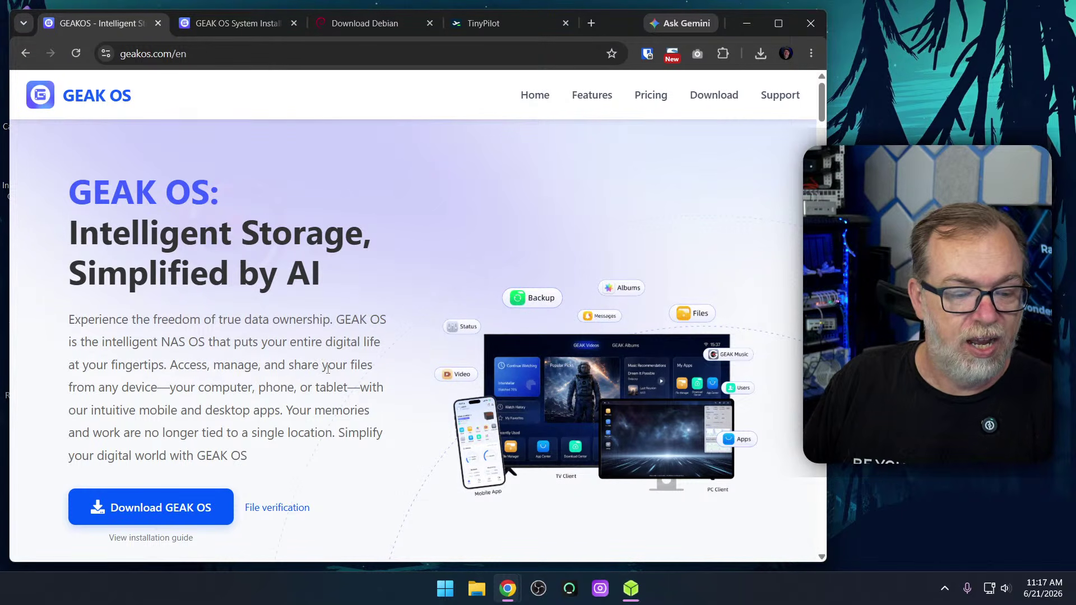
{"action": "left_click", "coordinate": [780, 96]}
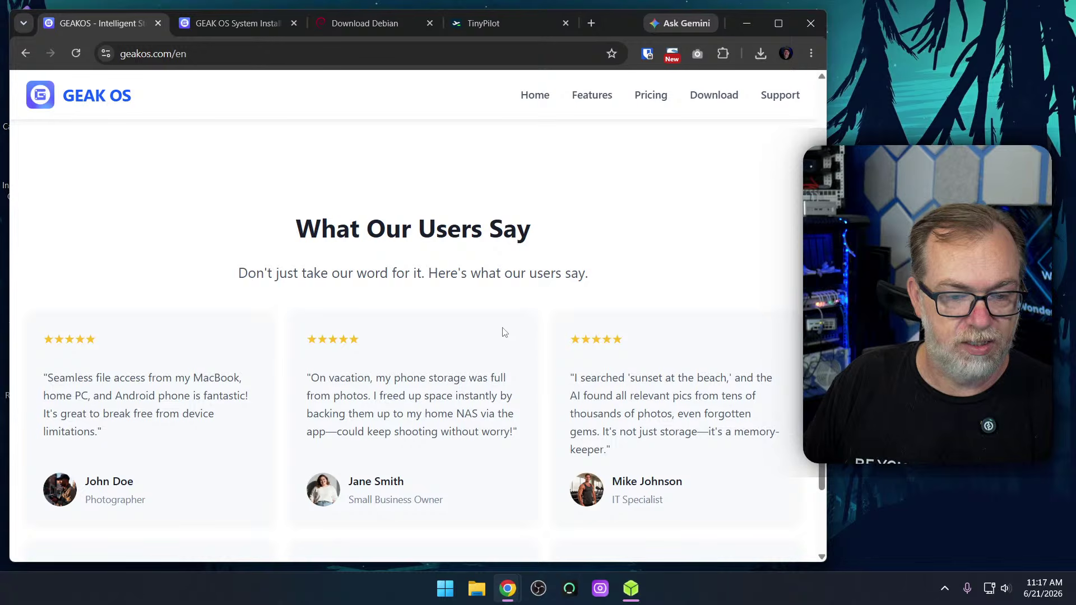
Step: Scroll to the Get Started section and open the GEAK OS installation guide
{"action": "scroll", "coordinate": [503, 332], "scroll_direction": "up", "scroll_amount": 8}
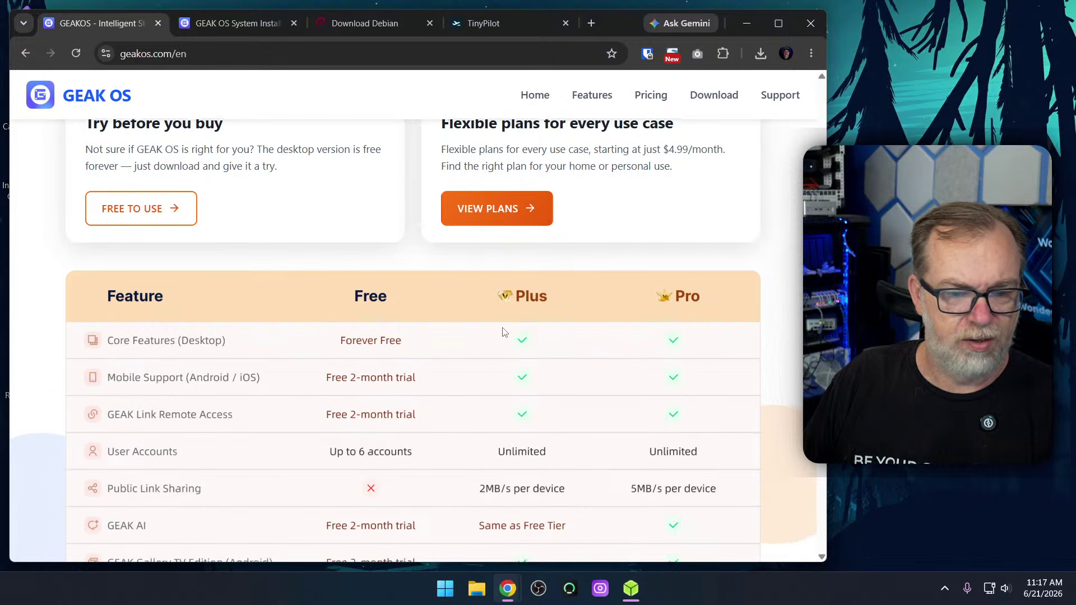
{"action": "scroll", "coordinate": [503, 333], "scroll_direction": "down", "scroll_amount": 6}
{"action": "scroll", "coordinate": [502, 333], "scroll_direction": "up", "scroll_amount": 7}
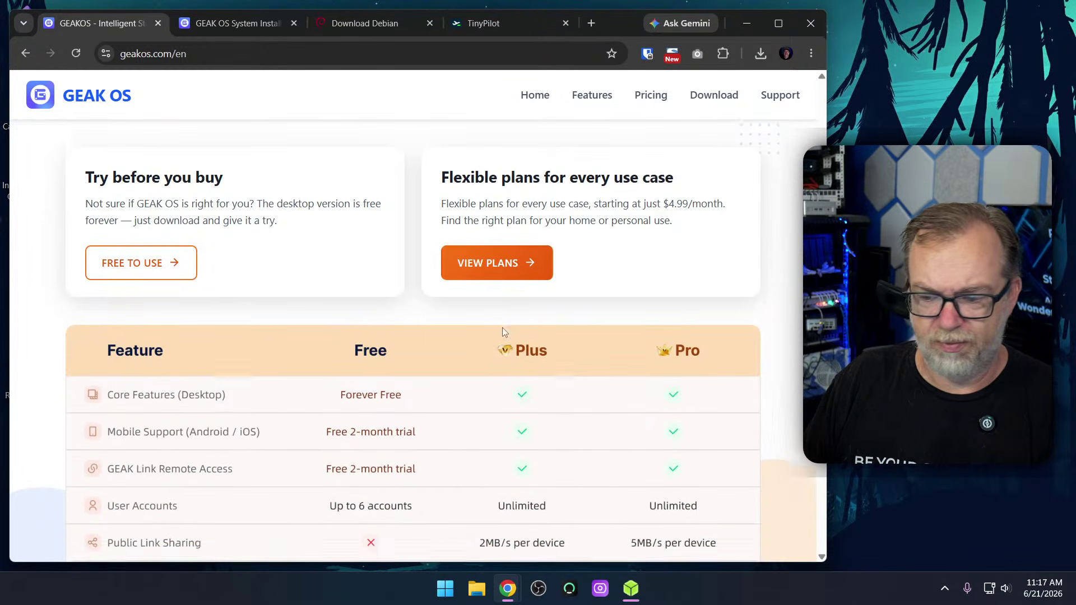
{"action": "scroll", "coordinate": [503, 331], "scroll_direction": "down", "scroll_amount": 12}
{"action": "scroll", "coordinate": [490, 324], "scroll_direction": "up", "scroll_amount": 2}
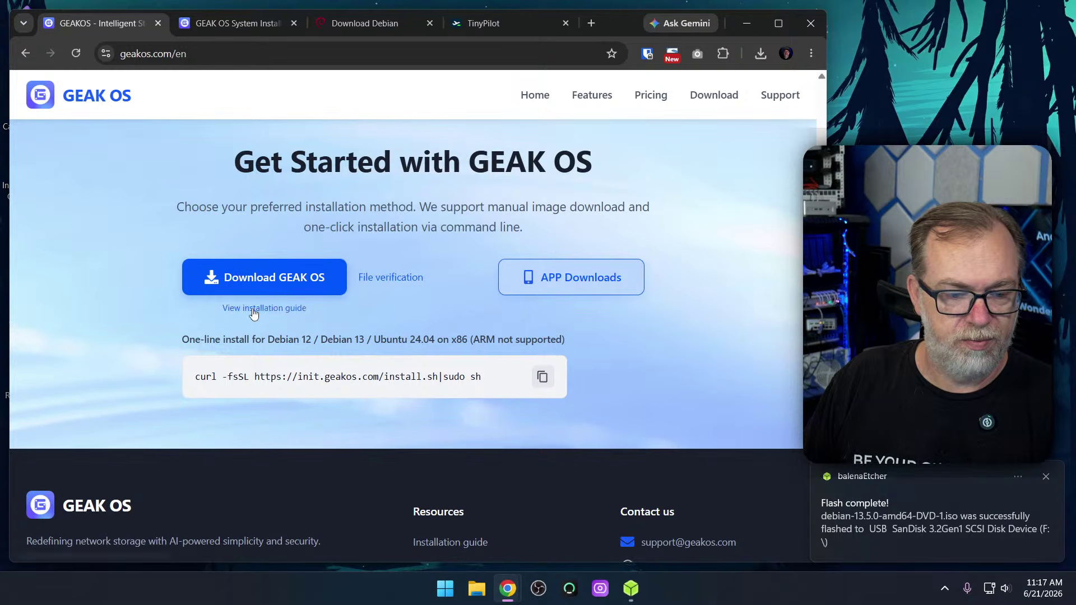
{"action": "left_click", "coordinate": [252, 308]}
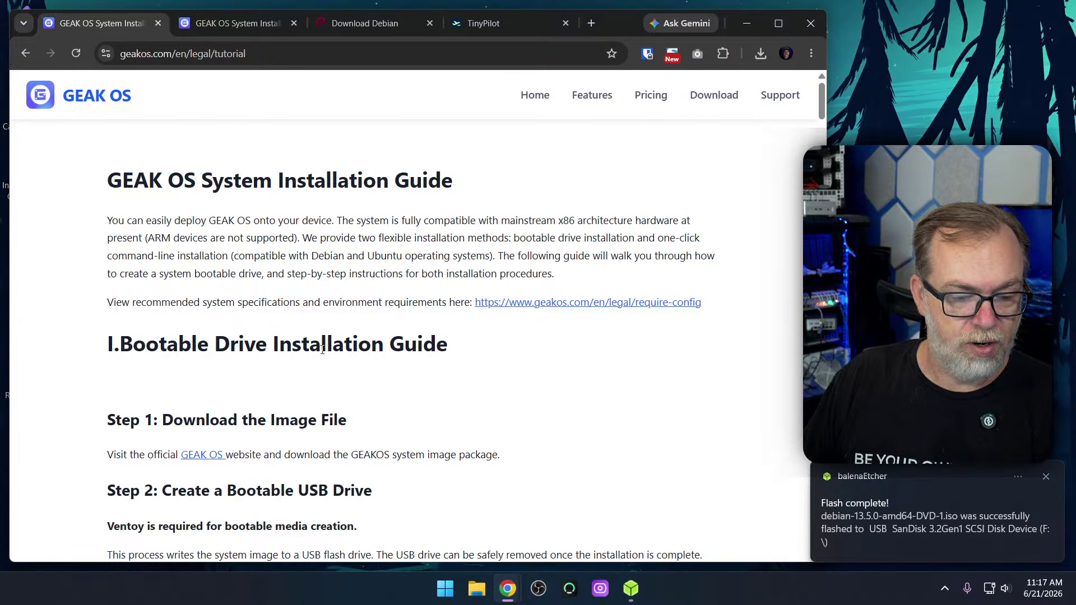
Step: Read through the GEAK OS System Installation Guide down to Step 4: Confirm Installation
{"action": "scroll", "coordinate": [337, 372], "scroll_direction": "down", "scroll_amount": 5}
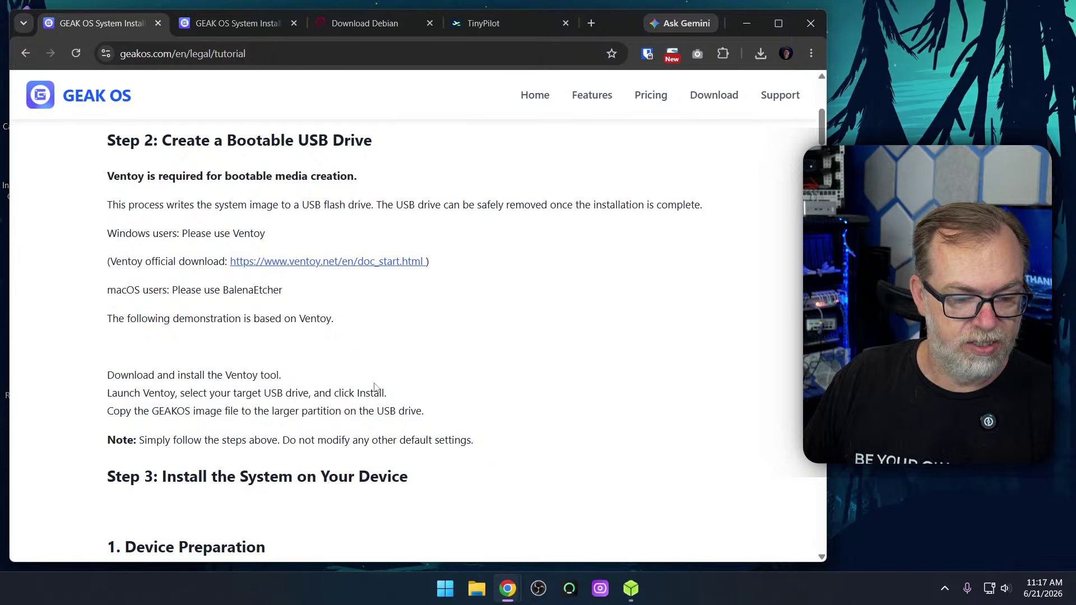
{"action": "scroll", "coordinate": [370, 385], "scroll_direction": "down", "scroll_amount": 5}
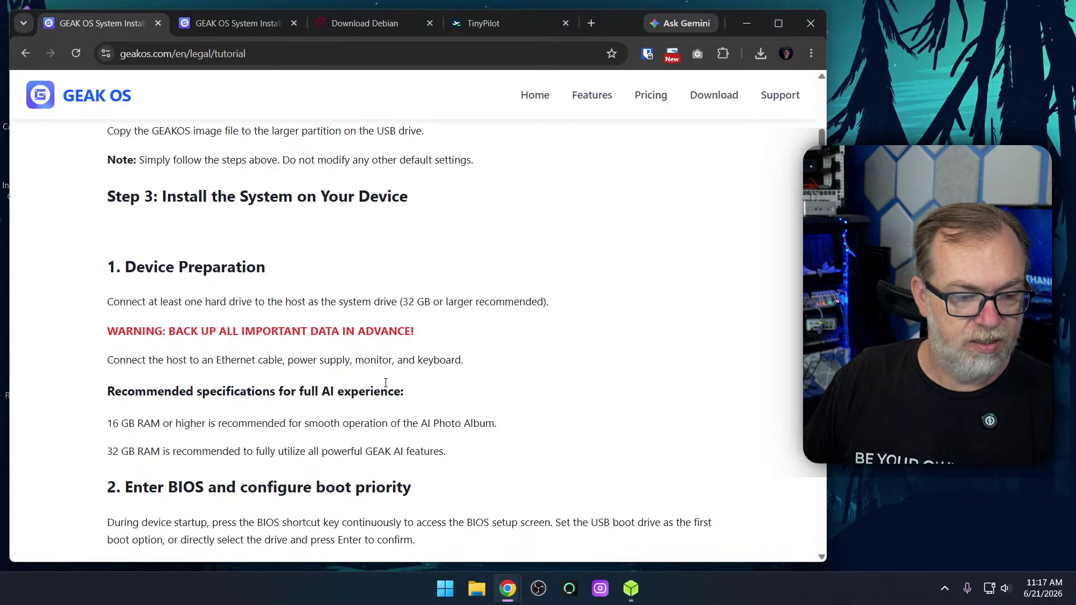
{"action": "scroll", "coordinate": [389, 378], "scroll_direction": "down", "scroll_amount": 5}
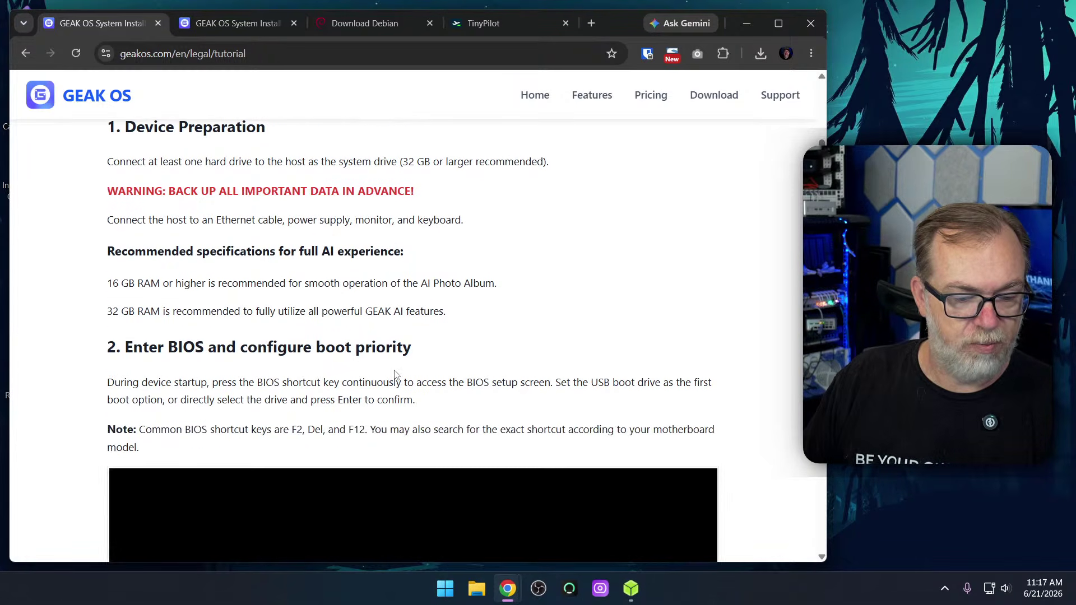
{"action": "scroll", "coordinate": [395, 375], "scroll_direction": "down", "scroll_amount": 10}
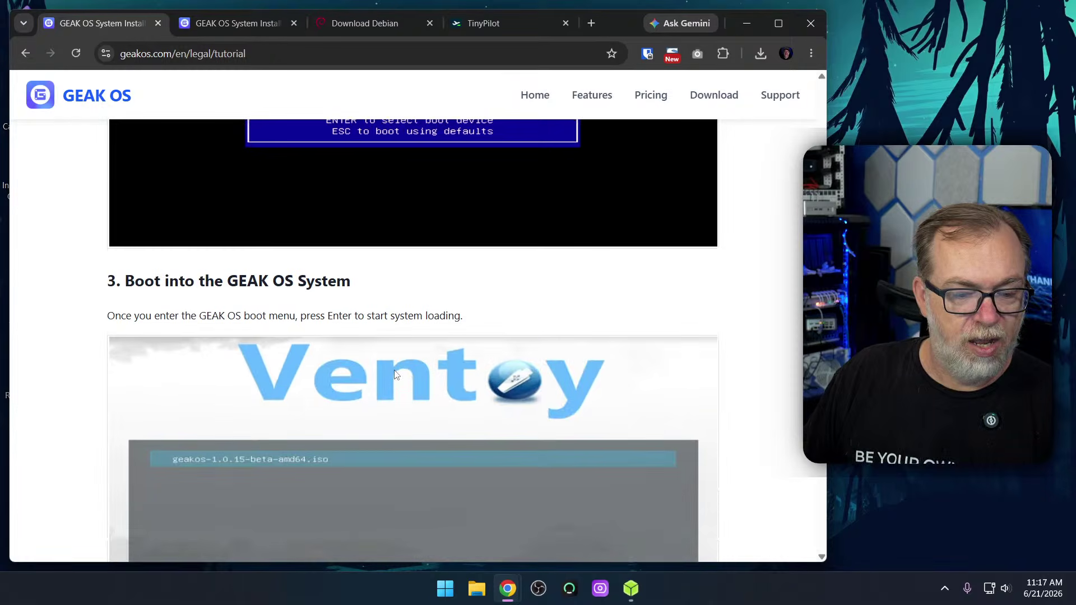
{"action": "scroll", "coordinate": [394, 374], "scroll_direction": "down", "scroll_amount": 5}
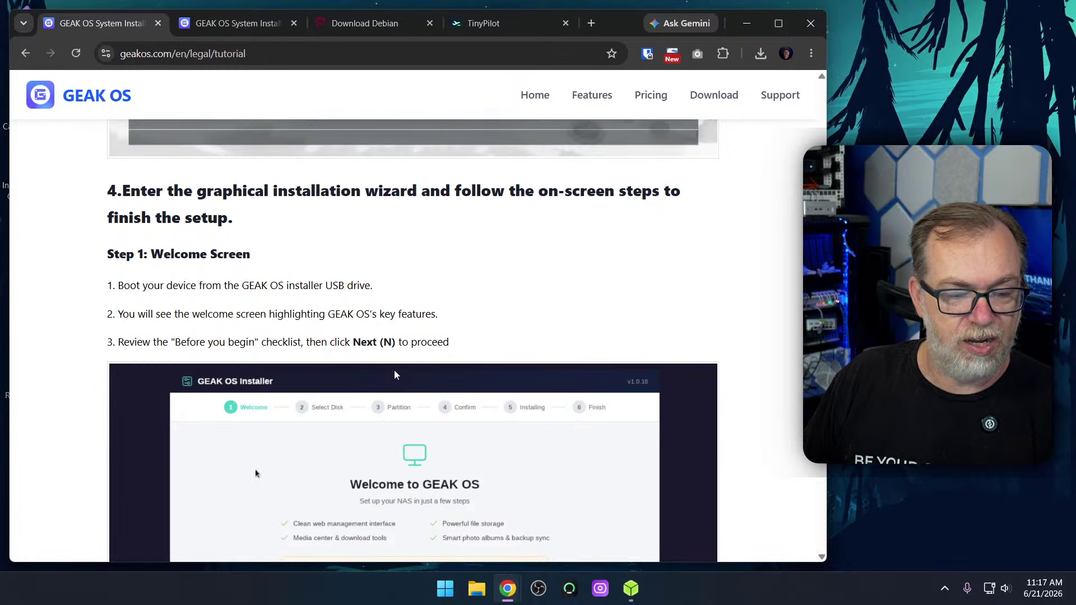
{"action": "scroll", "coordinate": [396, 370], "scroll_direction": "down", "scroll_amount": 4}
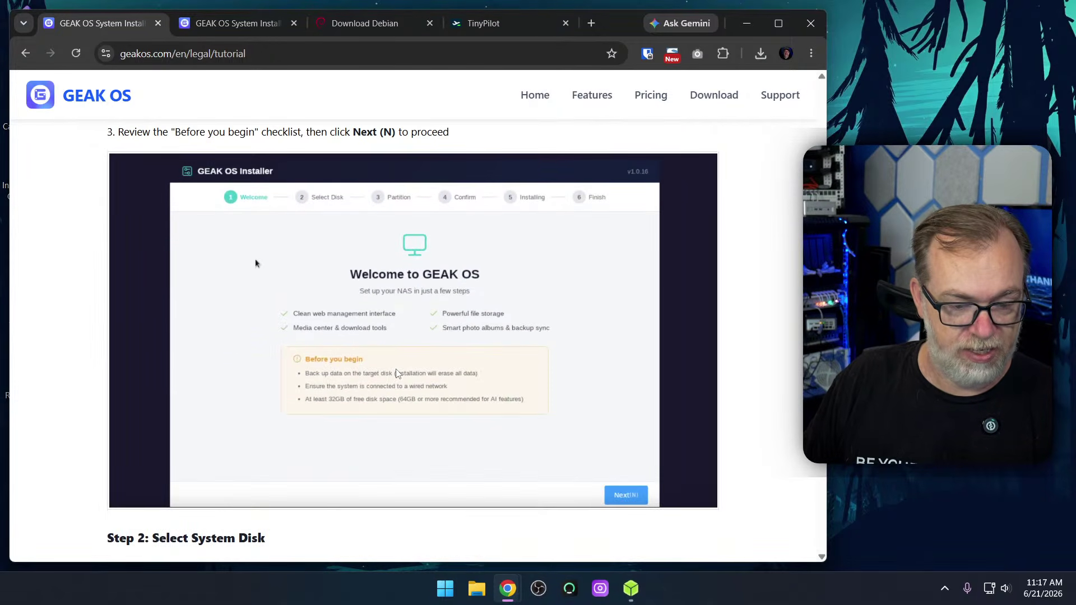
{"action": "scroll", "coordinate": [396, 374], "scroll_direction": "down", "scroll_amount": 4}
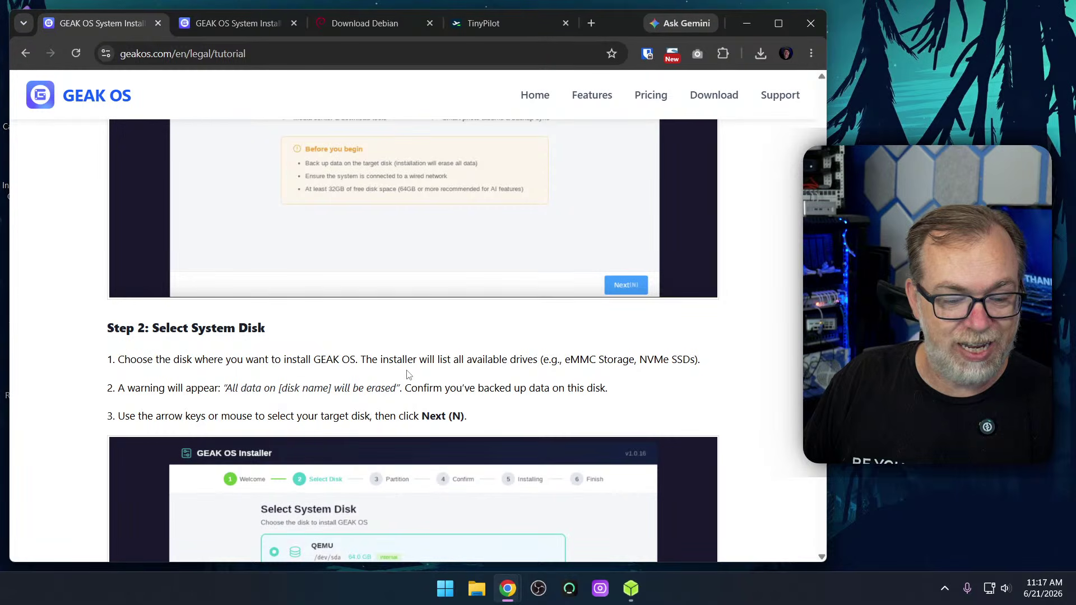
{"action": "scroll", "coordinate": [409, 375], "scroll_direction": "down", "scroll_amount": 4}
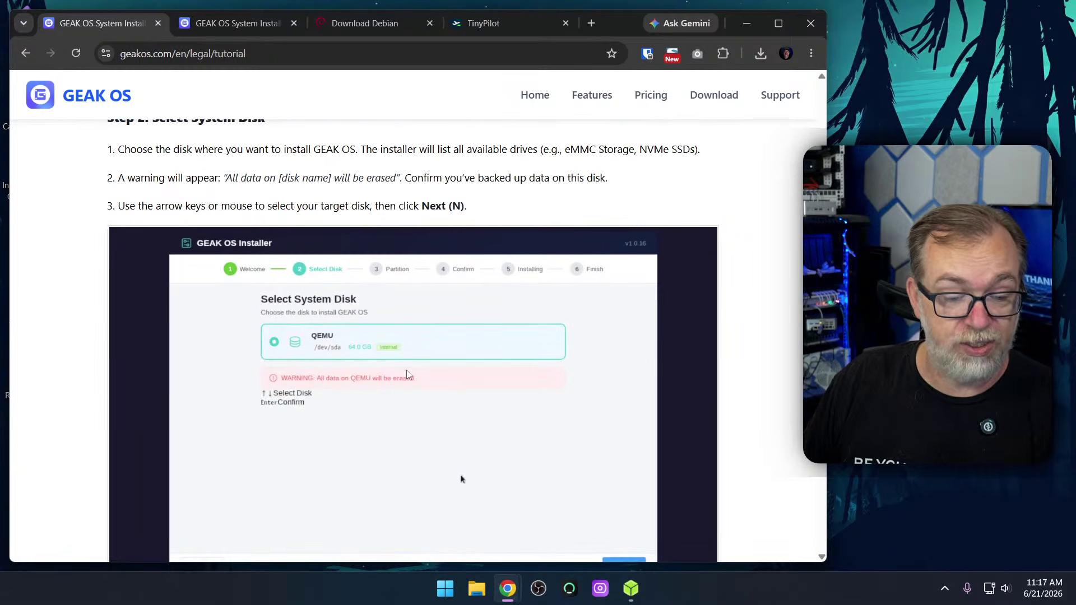
{"action": "scroll", "coordinate": [409, 375], "scroll_direction": "down", "scroll_amount": 5}
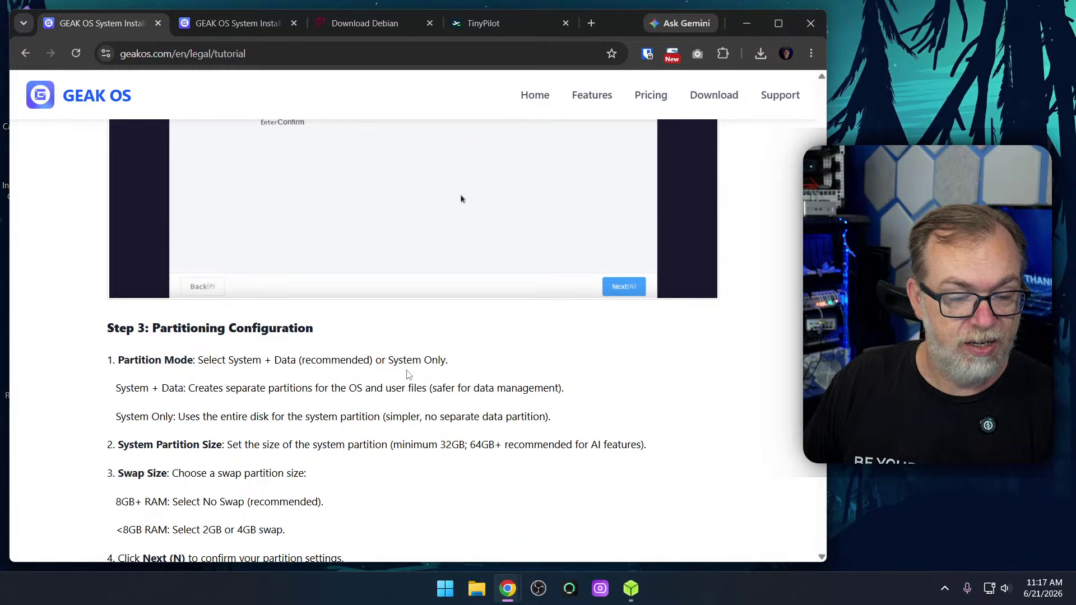
{"action": "scroll", "coordinate": [408, 375], "scroll_direction": "up", "scroll_amount": 20}
{"action": "scroll", "coordinate": [409, 375], "scroll_direction": "down", "scroll_amount": 6}
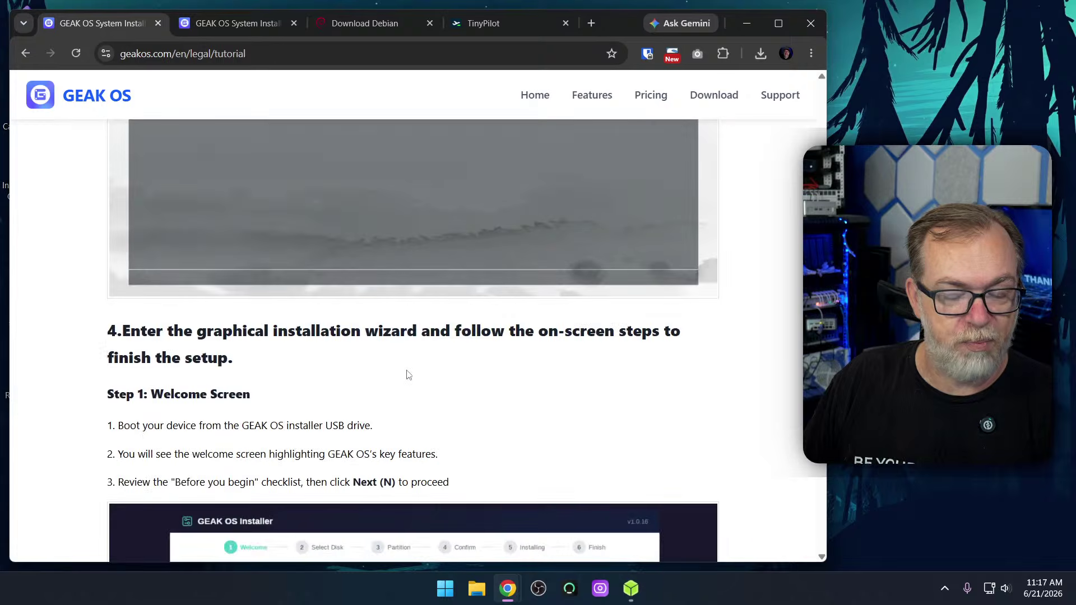
{"action": "scroll", "coordinate": [409, 375], "scroll_direction": "down", "scroll_amount": 15}
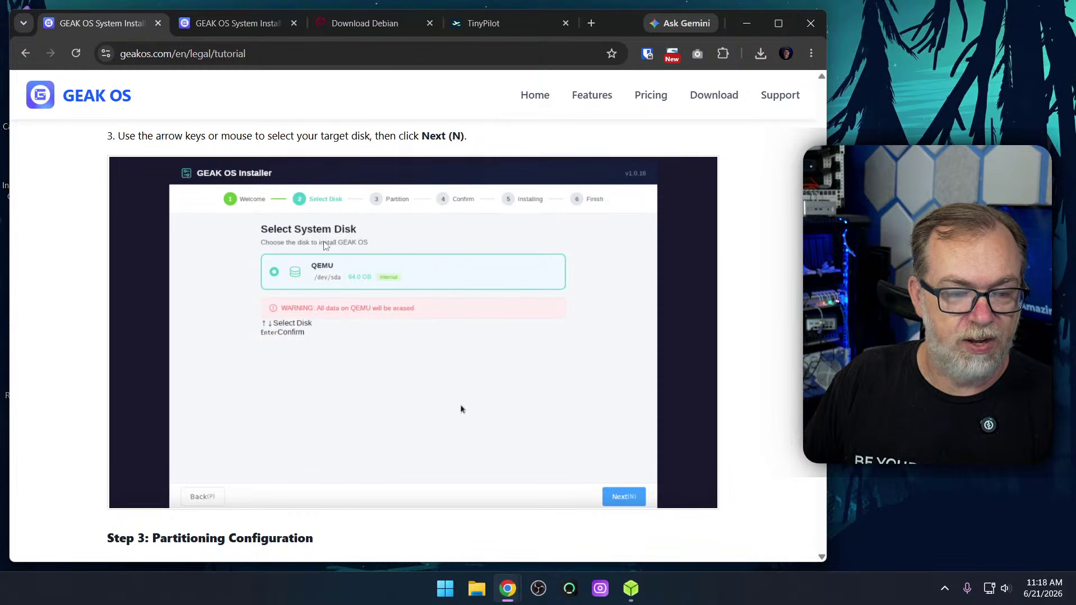
{"action": "scroll", "coordinate": [409, 334], "scroll_direction": "down", "scroll_amount": 5}
{"action": "scroll", "coordinate": [409, 334], "scroll_direction": "down", "scroll_amount": 2}
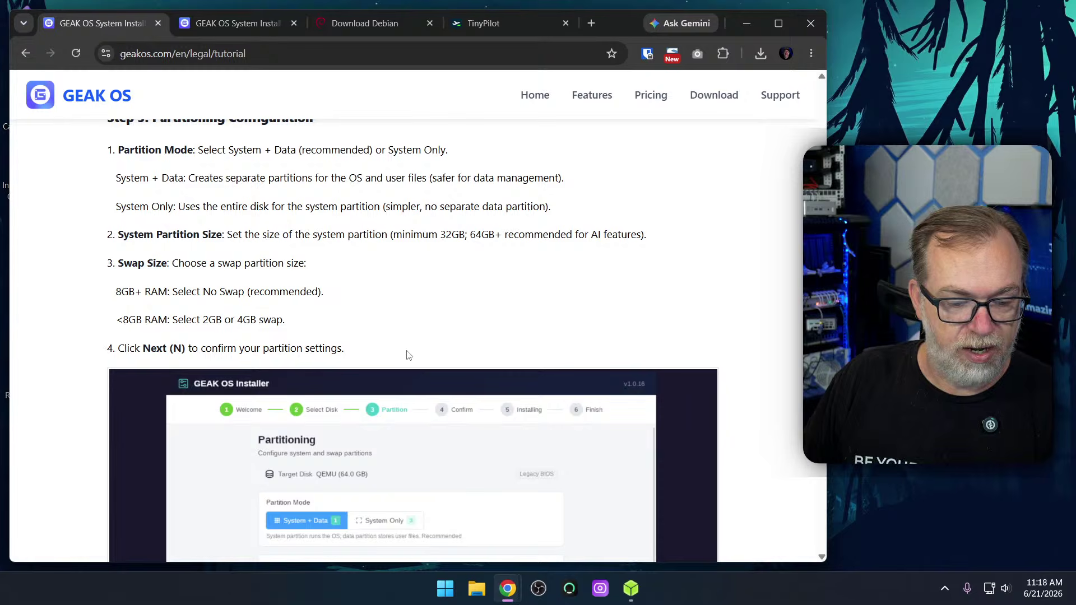
{"action": "scroll", "coordinate": [409, 355], "scroll_direction": "down", "scroll_amount": 2}
{"action": "scroll", "coordinate": [360, 334], "scroll_direction": "down", "scroll_amount": 5}
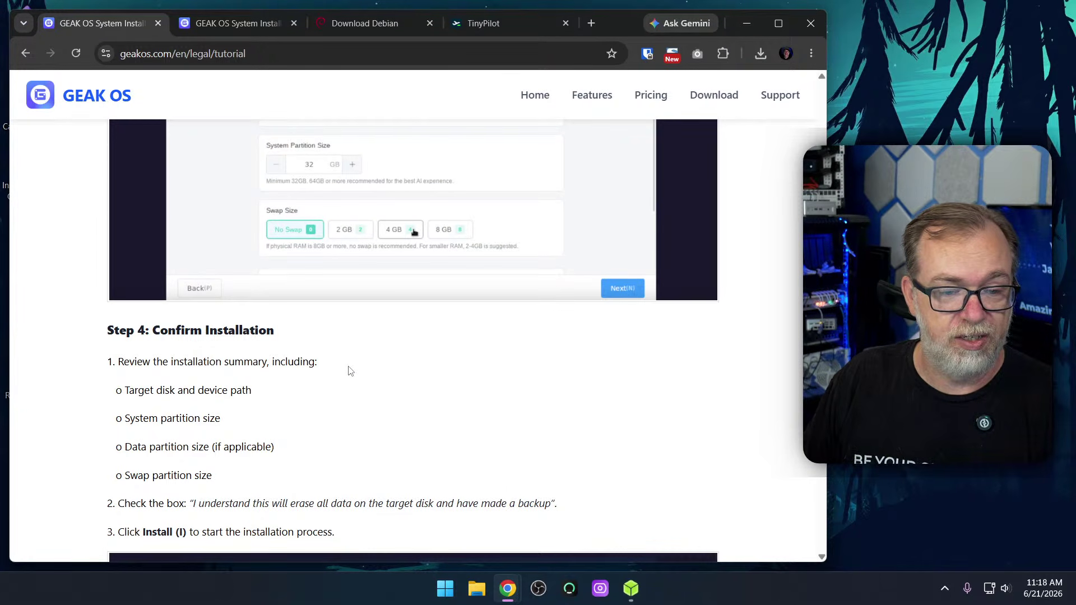
{"action": "scroll", "coordinate": [397, 295], "scroll_direction": "down", "scroll_amount": 2}
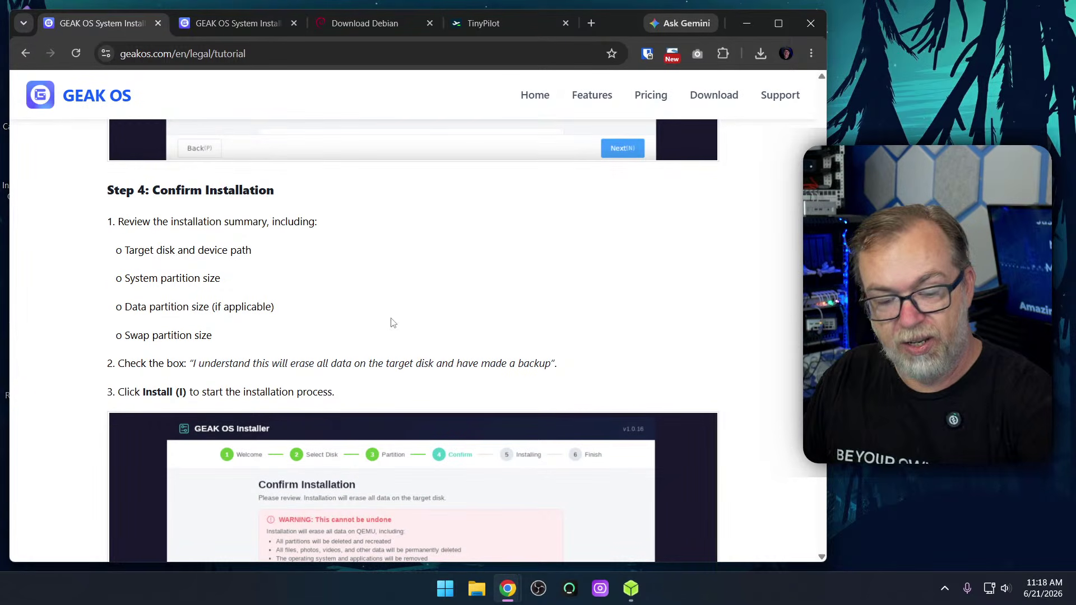
Step: Confirm Etcher shows Flash Completed, then switch to the TinyPilot console tab
{"action": "left_click", "coordinate": [632, 589]}
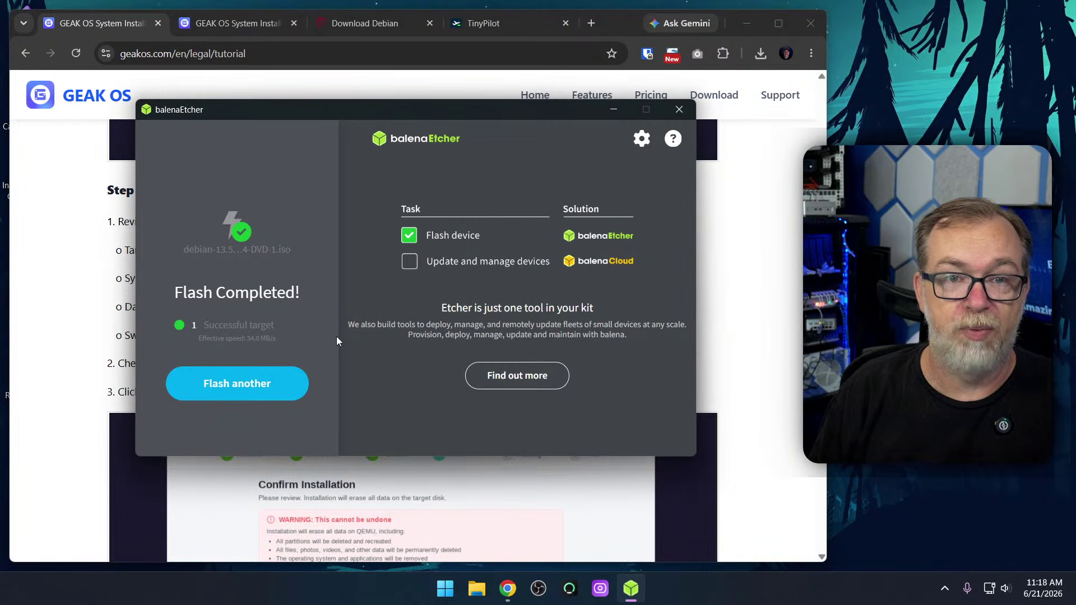
{"action": "left_click", "coordinate": [489, 22]}
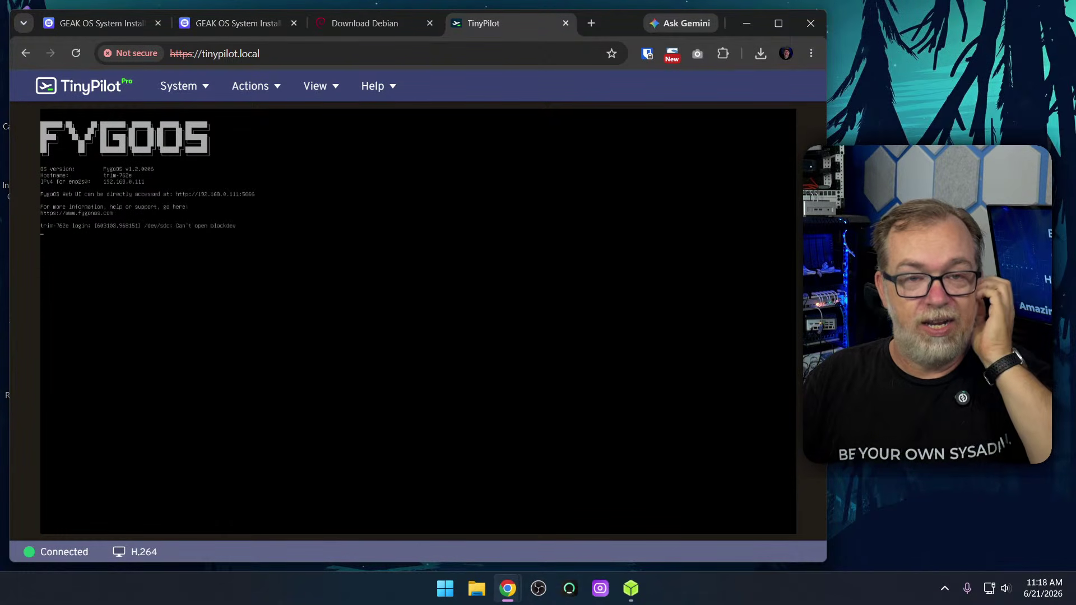
Step: Look over the GEAK OS installation tutorial and the GEAK OS homepage
{"action": "mouse_move", "coordinate": [314, 91]}
{"action": "mouse_move", "coordinate": [245, 91]}
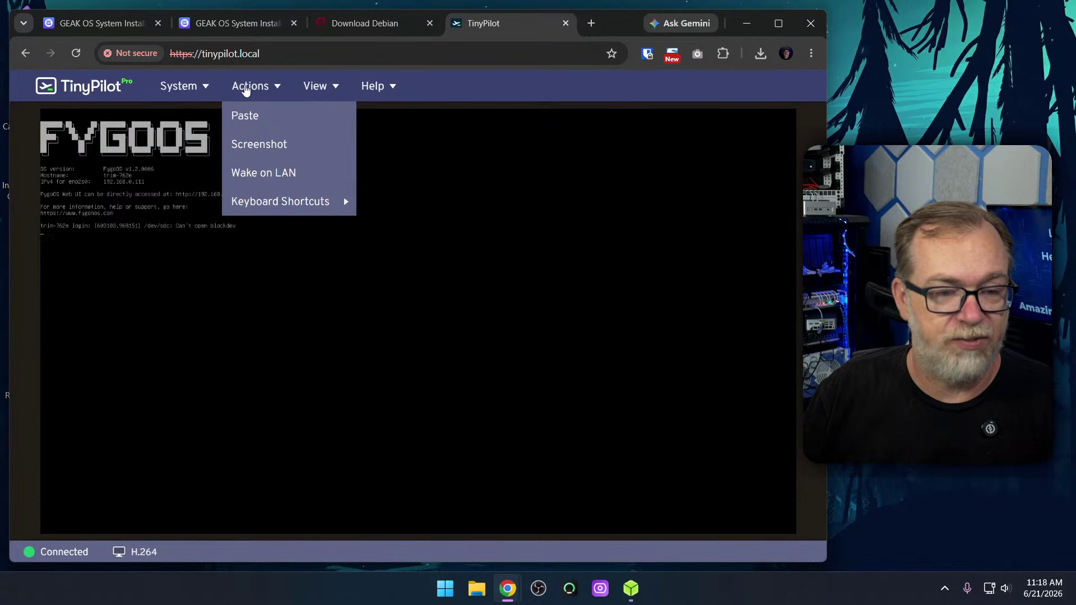
{"action": "mouse_move", "coordinate": [235, 206]}
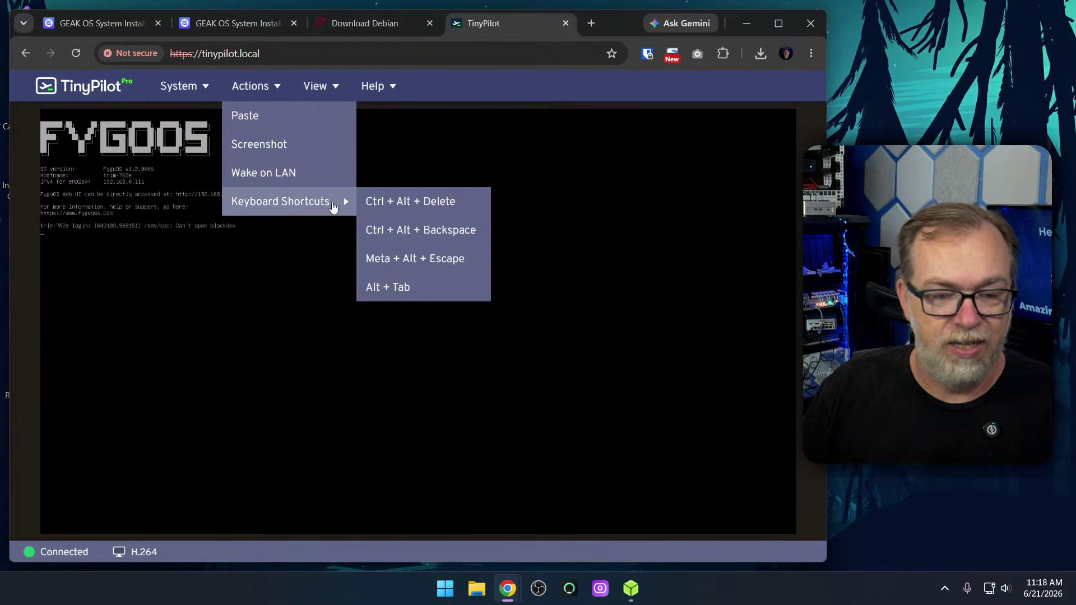
{"action": "left_click", "coordinate": [150, 29]}
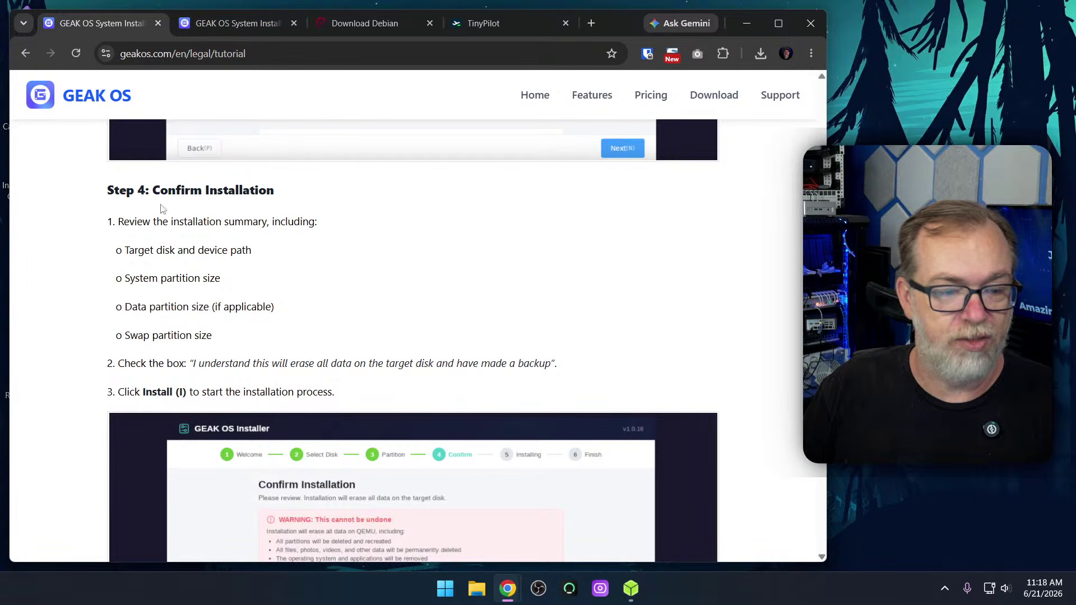
{"action": "scroll", "coordinate": [76, 129], "scroll_direction": "up", "scroll_amount": 6}
{"action": "left_click", "coordinate": [75, 103]}
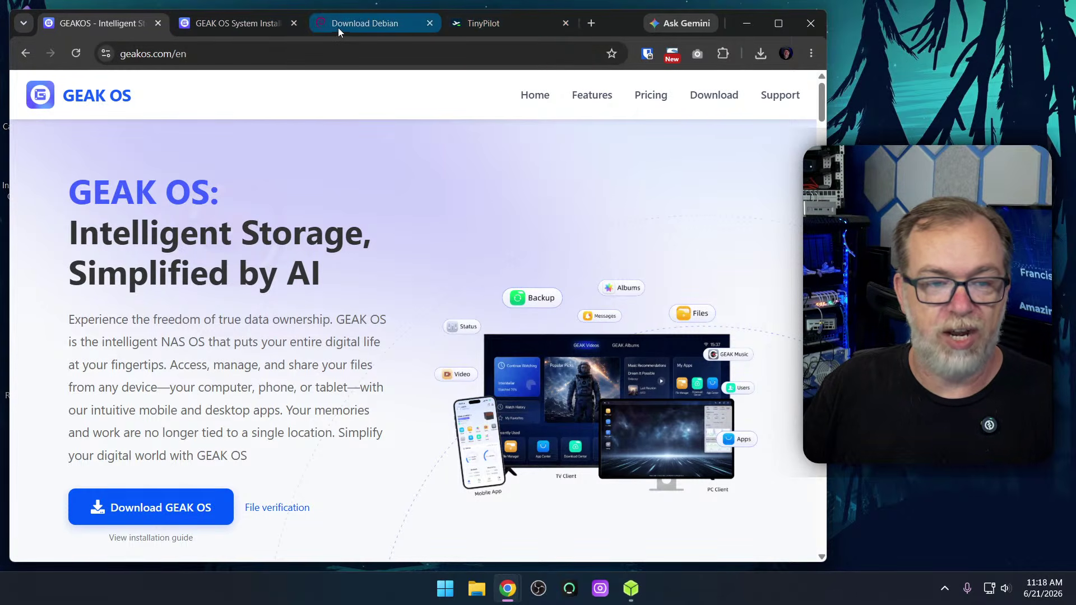
Step: Glance at the Debian download page, then open the Actions menu in TinyPilot
{"action": "left_click", "coordinate": [338, 25]}
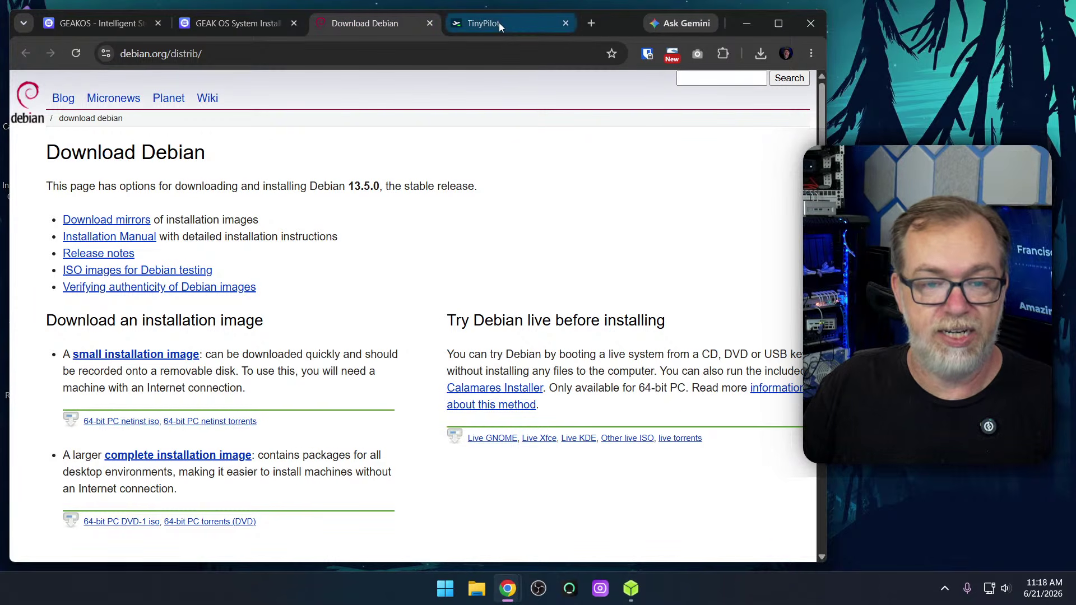
{"action": "left_click", "coordinate": [99, 21]}
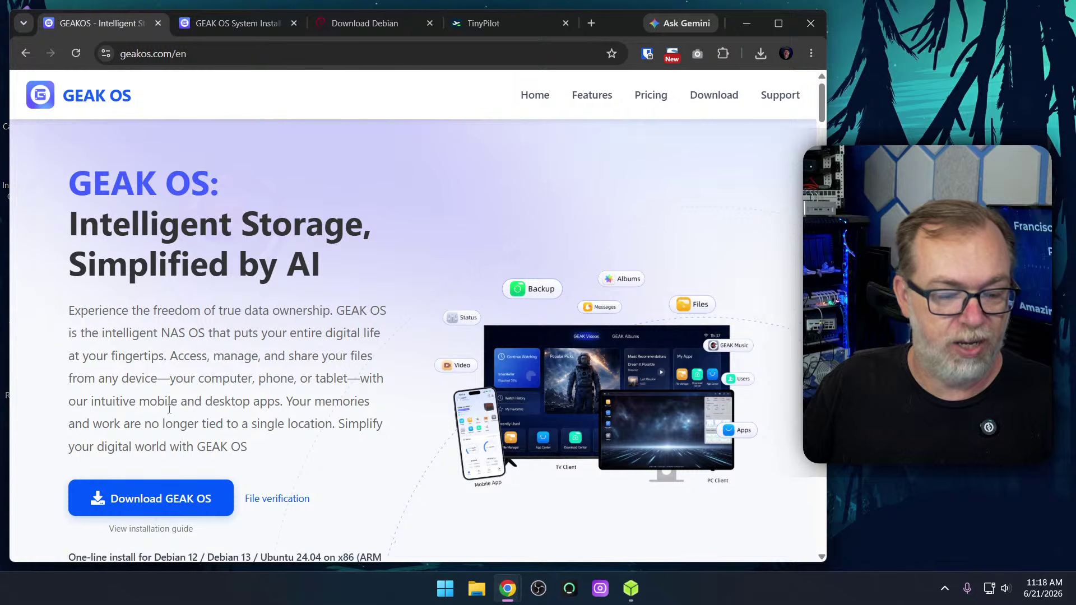
{"action": "scroll", "coordinate": [527, 246], "scroll_direction": "down", "scroll_amount": 3}
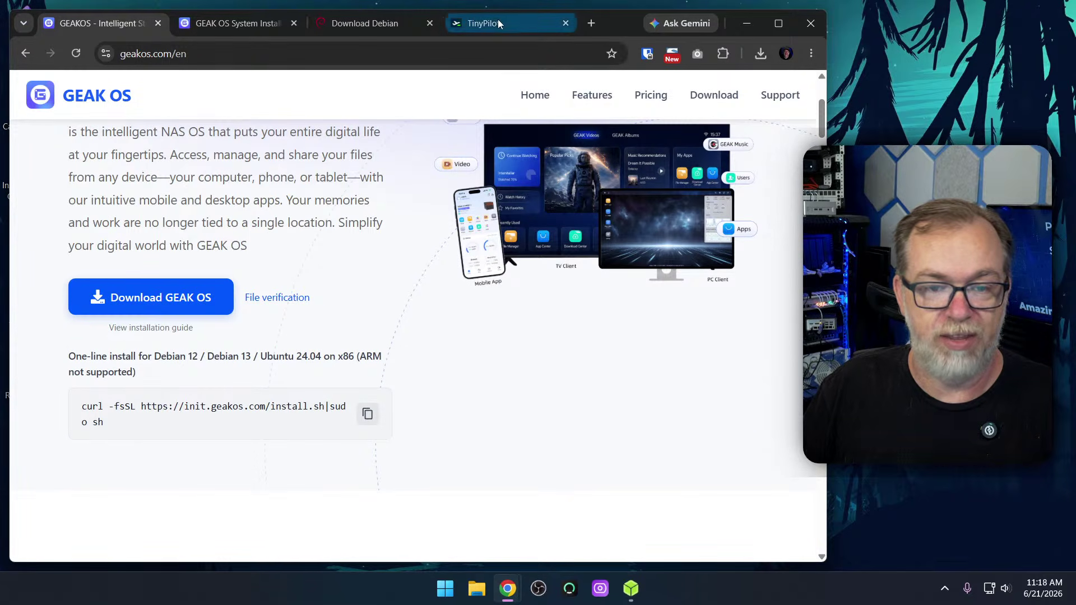
{"action": "left_click", "coordinate": [498, 22]}
{"action": "left_click", "coordinate": [252, 89]}
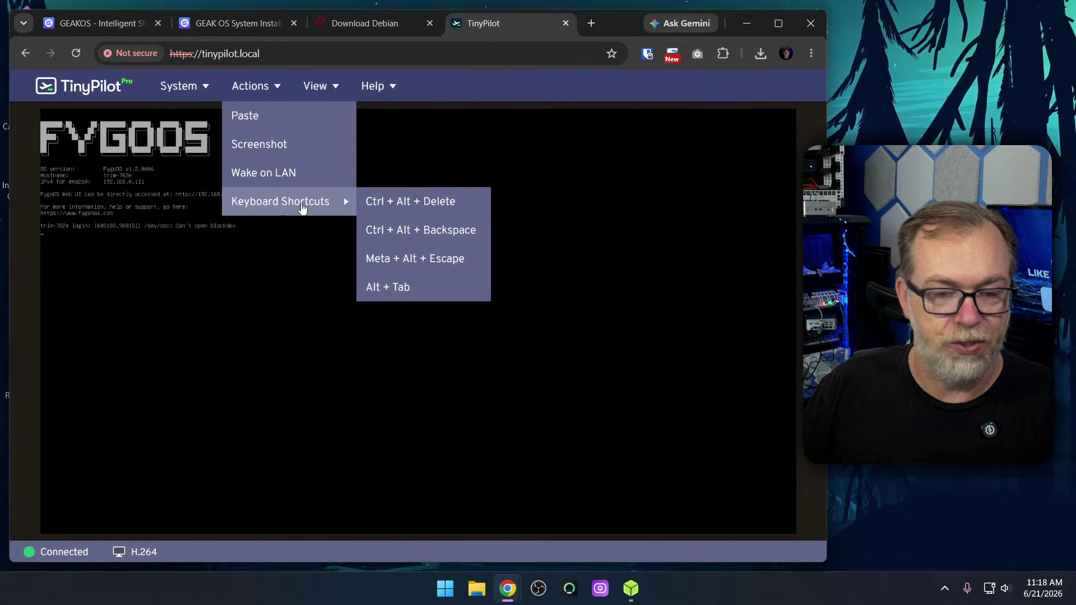
Step: Send Ctrl + Alt + Delete to the NAS and press Delete repeatedly to request BIOS setup
{"action": "left_click", "coordinate": [365, 203]}
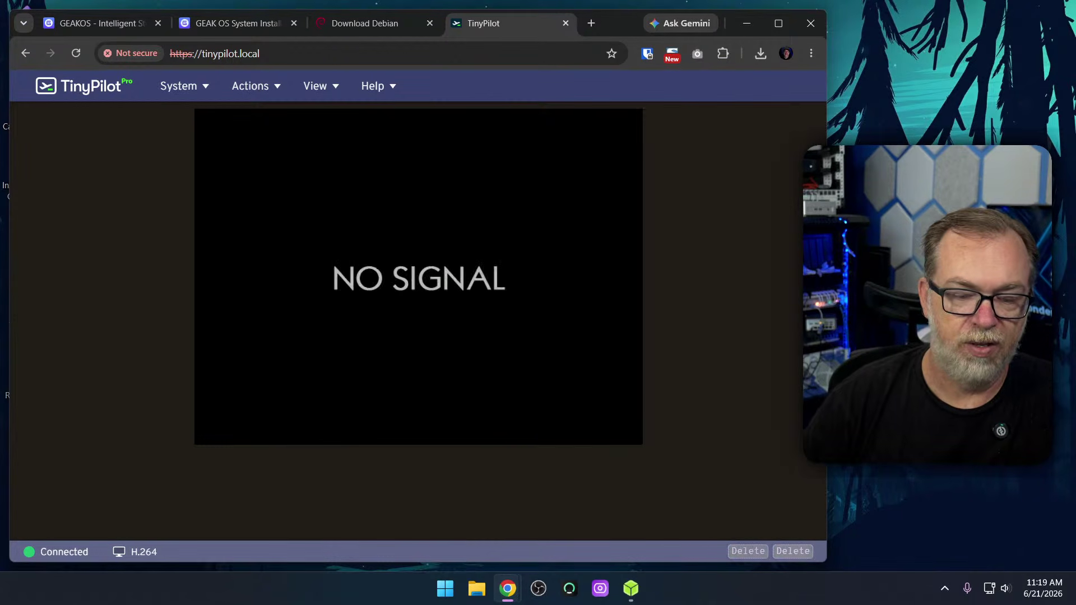
{"action": "key", "text": "Delete"}
{"action": "key", "text": "Delete"}
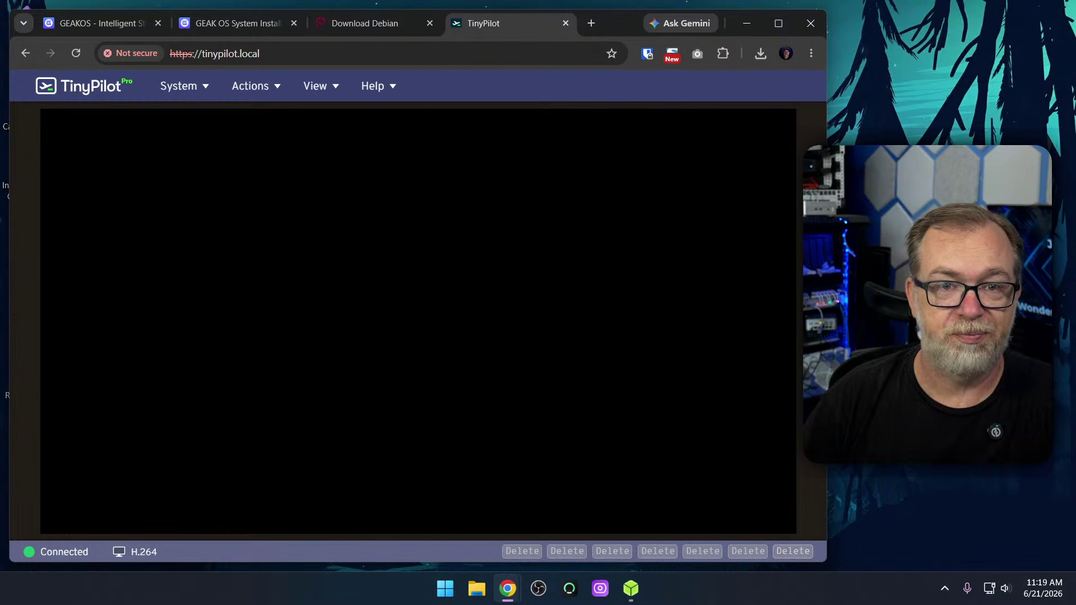
{"action": "key", "text": "Delete"}
{"action": "key", "text": "Delete"}
{"action": "key", "text": "Delete"}
{"action": "key", "text": "Delete"}
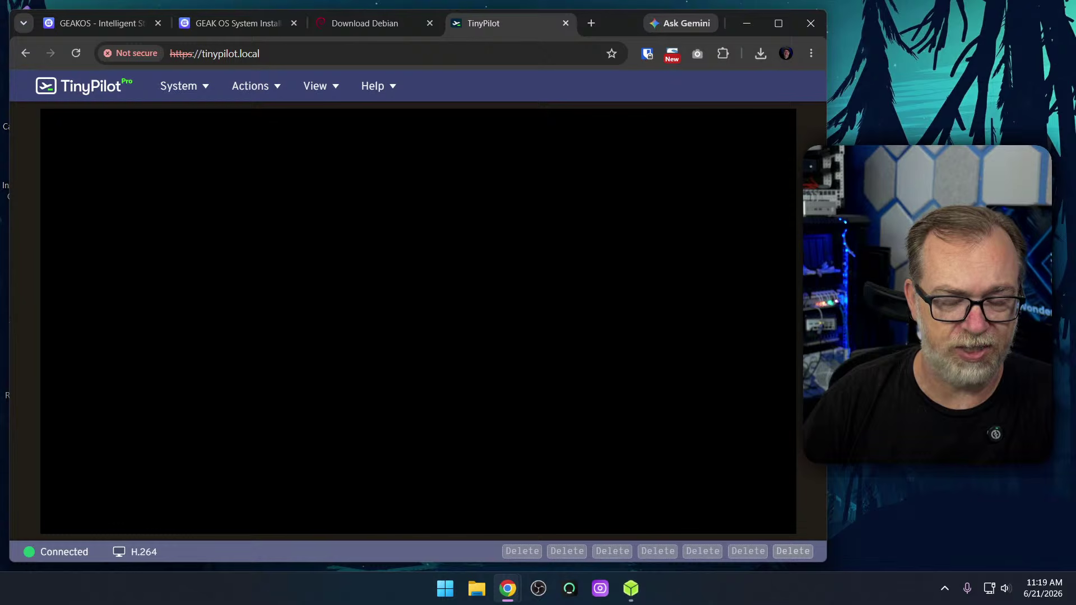
{"action": "key", "text": "Delete"}
{"action": "key", "text": "Delete"}
{"action": "key", "text": "Delete"}
{"action": "key", "text": "Delete"}
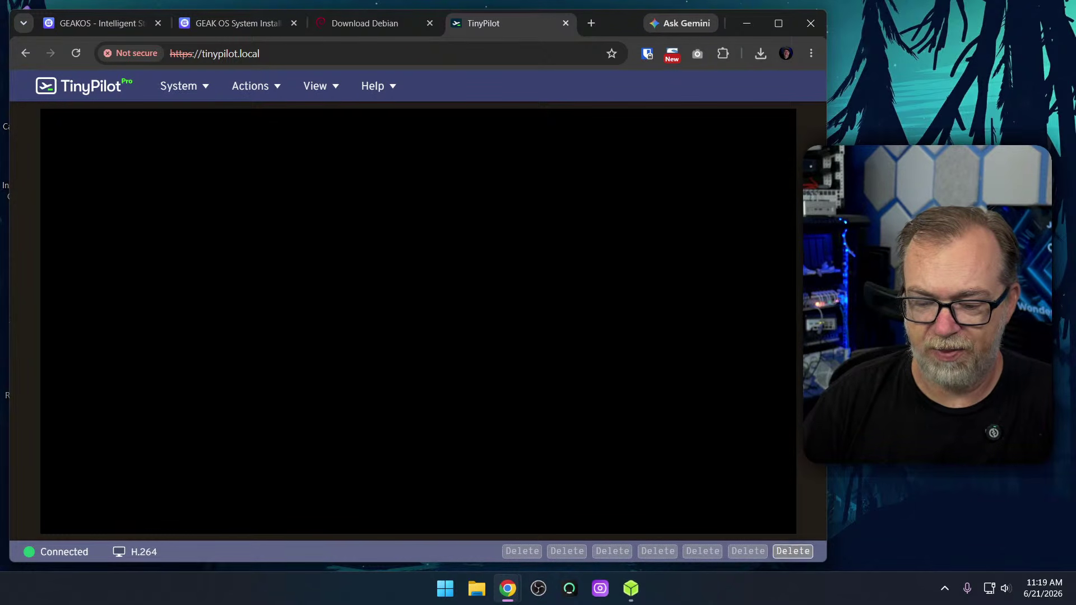
{"action": "key", "text": "Delete"}
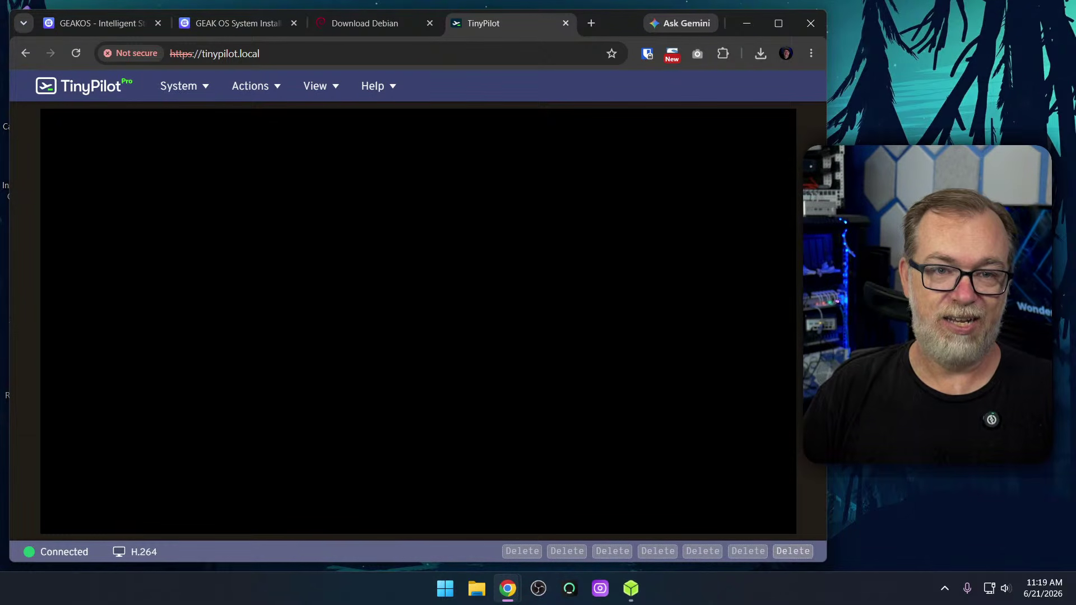
{"action": "key", "text": "Delete"}
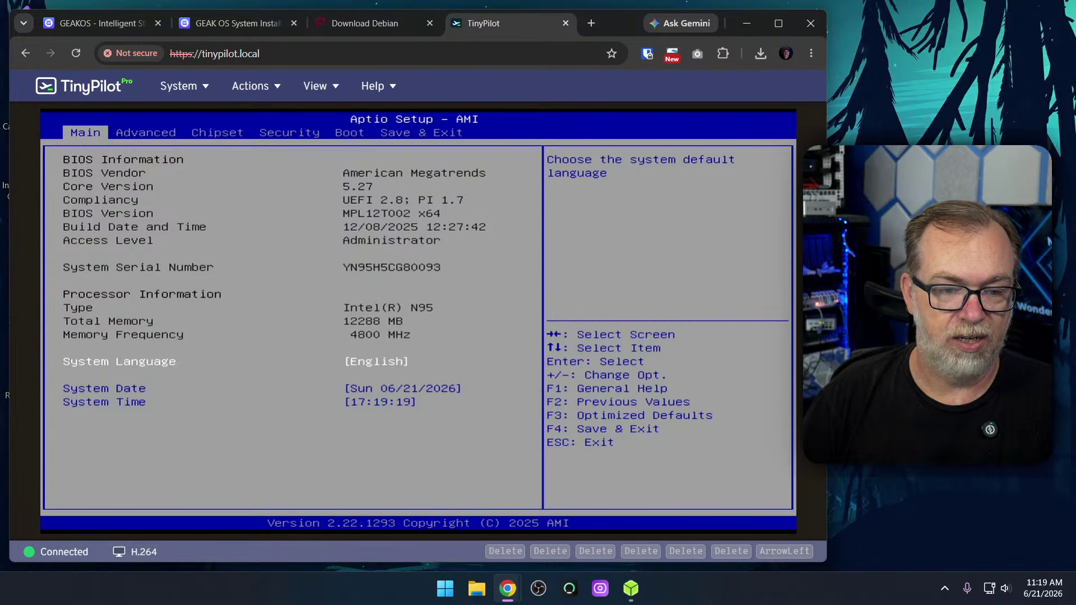
Step: Step through the Aptio Setup pages to review Boot Option #1 and #2
{"action": "key", "text": "Left"}
{"action": "key", "text": "Right"}
{"action": "key", "text": "Right"}
{"action": "key", "text": "Right"}
{"action": "key", "text": "Left"}
{"action": "key", "text": "Left"}
{"action": "key", "text": "Left"}
{"action": "key", "text": "Down"}
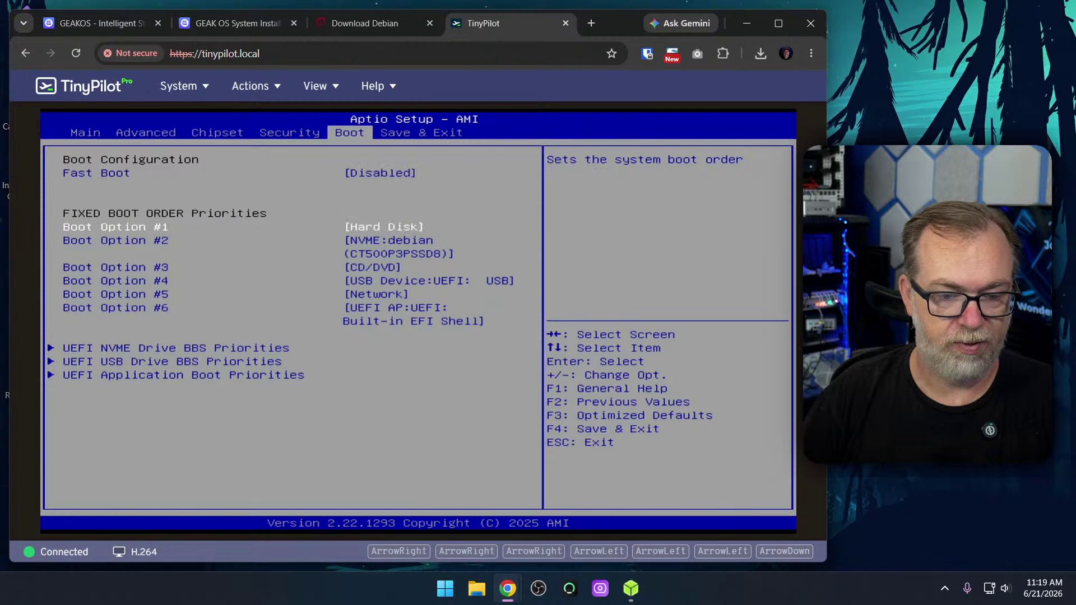
{"action": "key", "text": "Down"}
Step: Boot the NAS from the debian entry under Save & Exit boot override
{"action": "key", "text": "Right"}
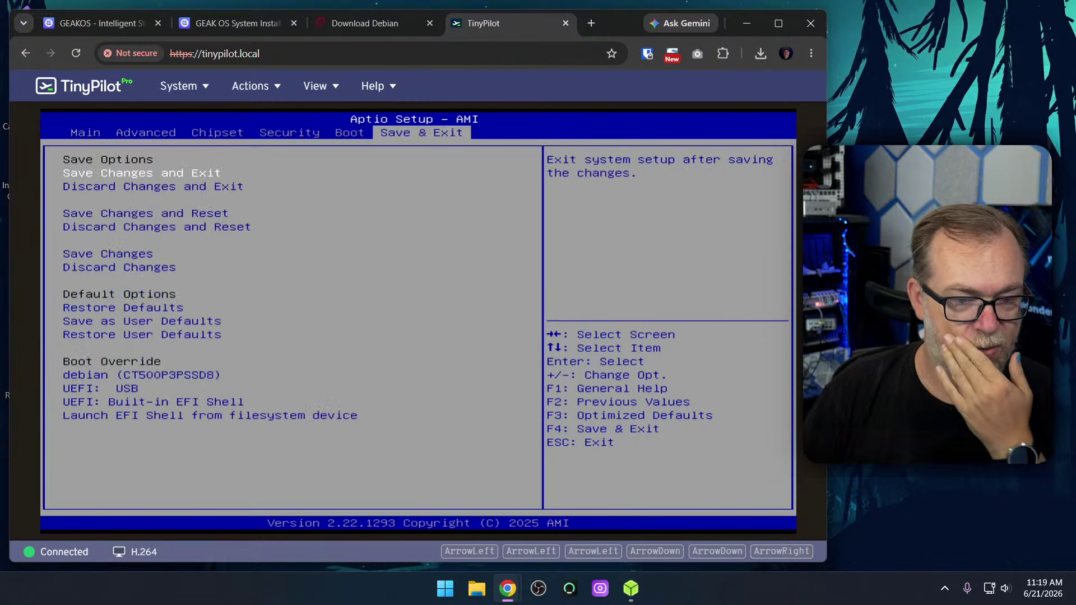
{"action": "key", "text": "Down"}
{"action": "key", "text": "Down"}
{"action": "key", "text": "Down"}
{"action": "key", "text": "Down"}
{"action": "key", "text": "Down"}
{"action": "key", "text": "Down"}
{"action": "key", "text": "Down"}
{"action": "key", "text": "Down"}
{"action": "key", "text": "Down"}
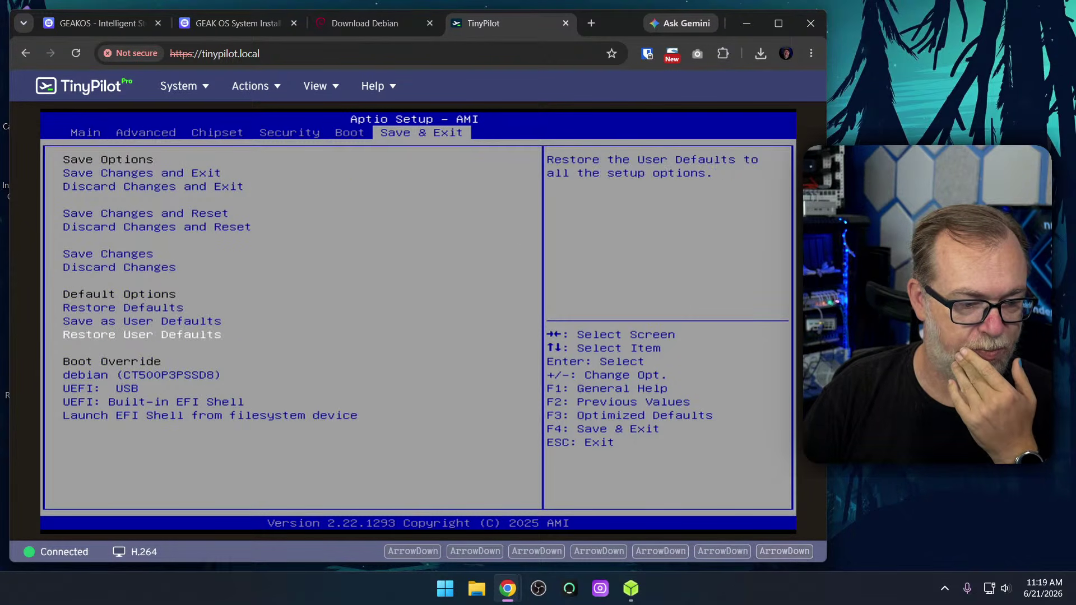
{"action": "key", "text": "Return"}
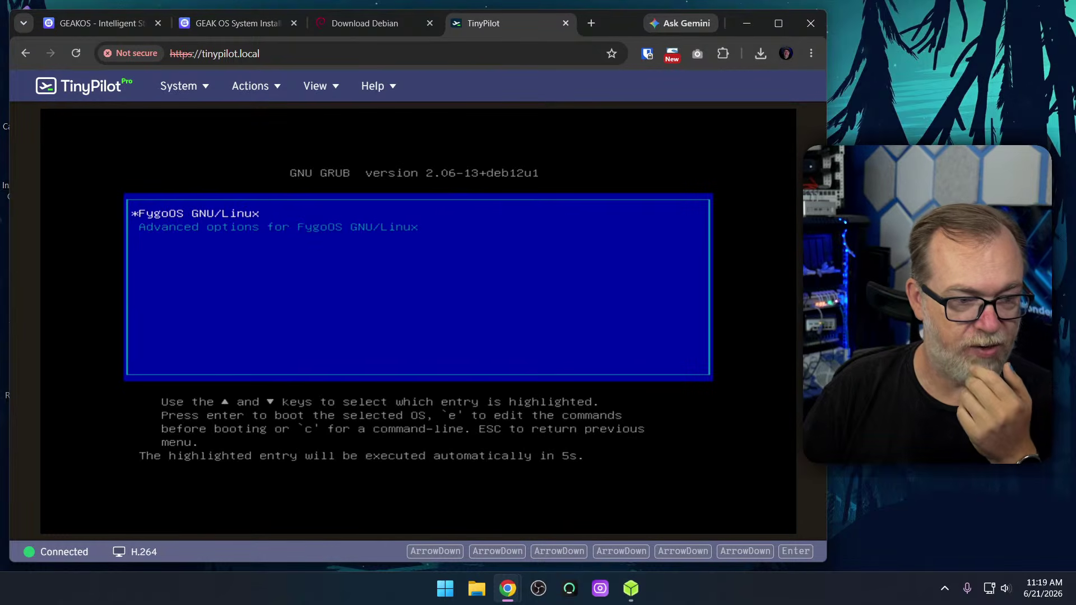
Step: Leave the FygoOS GRUB menu for the grub prompt, then send Ctrl + Alt + Delete to reboot
{"action": "key", "text": "Down"}
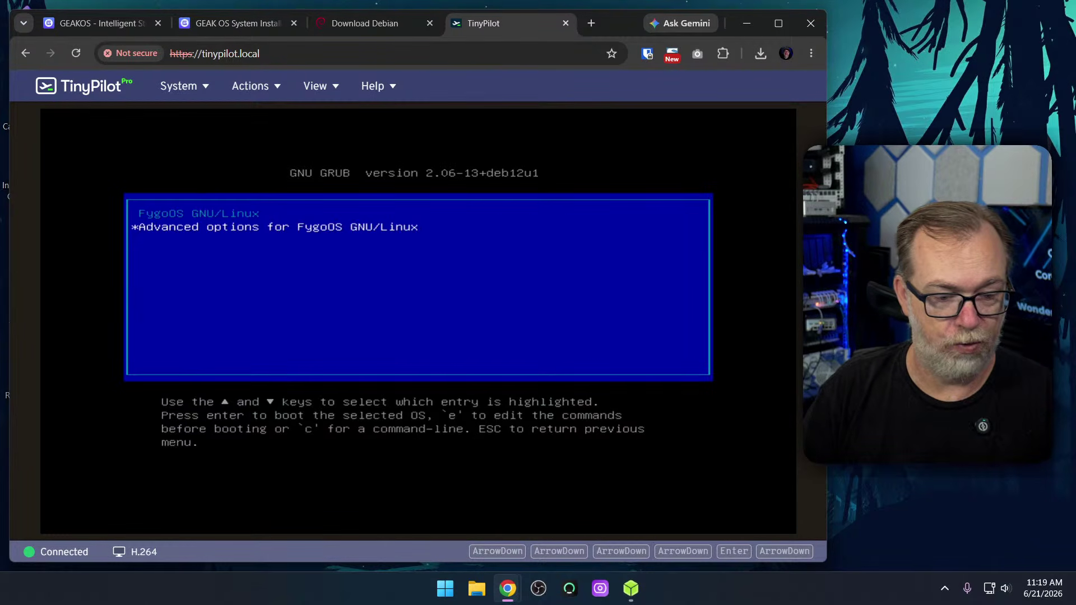
{"action": "key", "text": "Escape"}
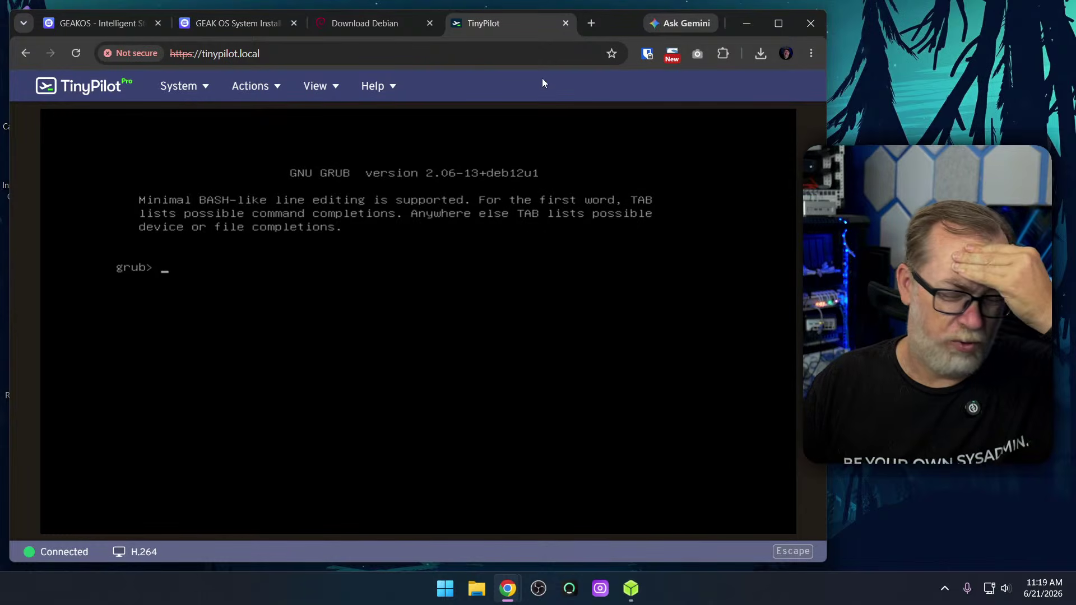
{"action": "left_click", "coordinate": [317, 87]}
{"action": "left_click", "coordinate": [258, 88]}
{"action": "mouse_move", "coordinate": [285, 205]}
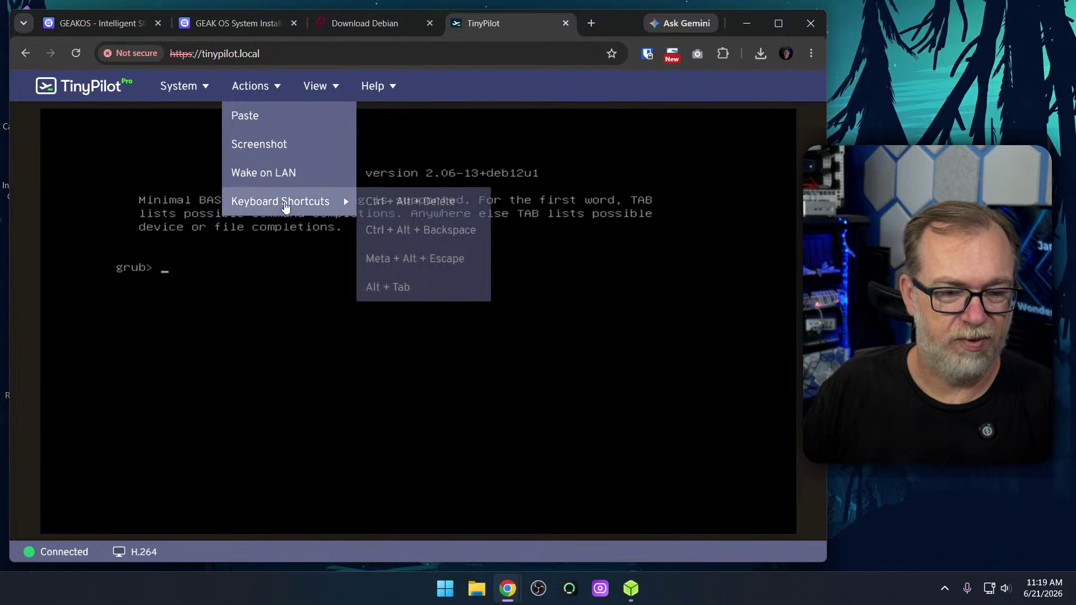
{"action": "left_click", "coordinate": [408, 205]}
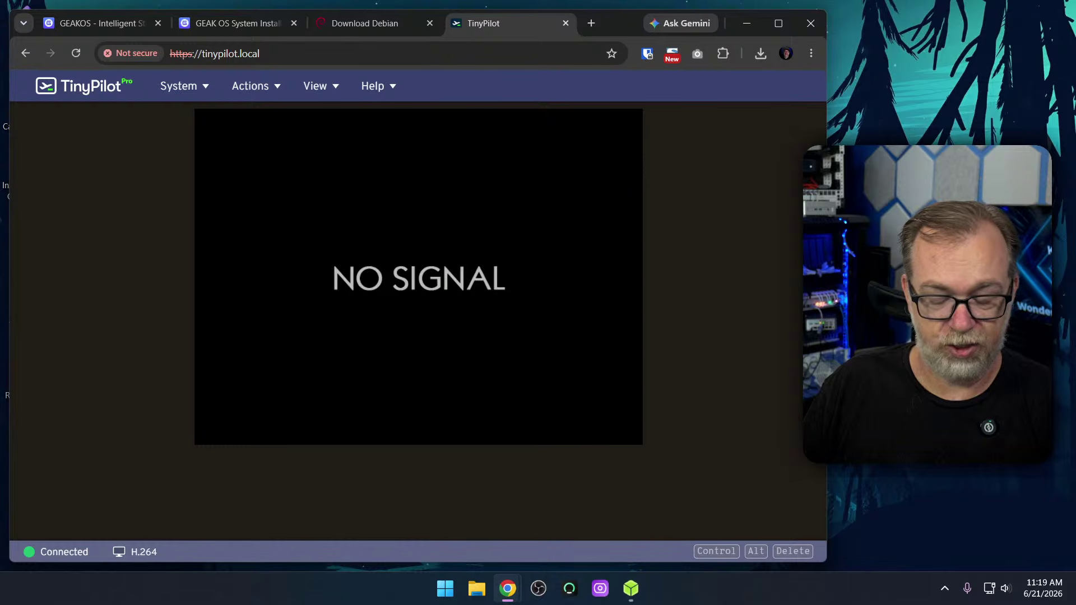
Step: Press Delete repeatedly during reboot until the Aptio Setup Main page appears
{"action": "key", "text": "Delete"}
{"action": "key", "text": "Delete"}
{"action": "key", "text": "Delete"}
{"action": "key", "text": "Delete"}
{"action": "key", "text": "Delete"}
{"action": "key", "text": "Delete"}
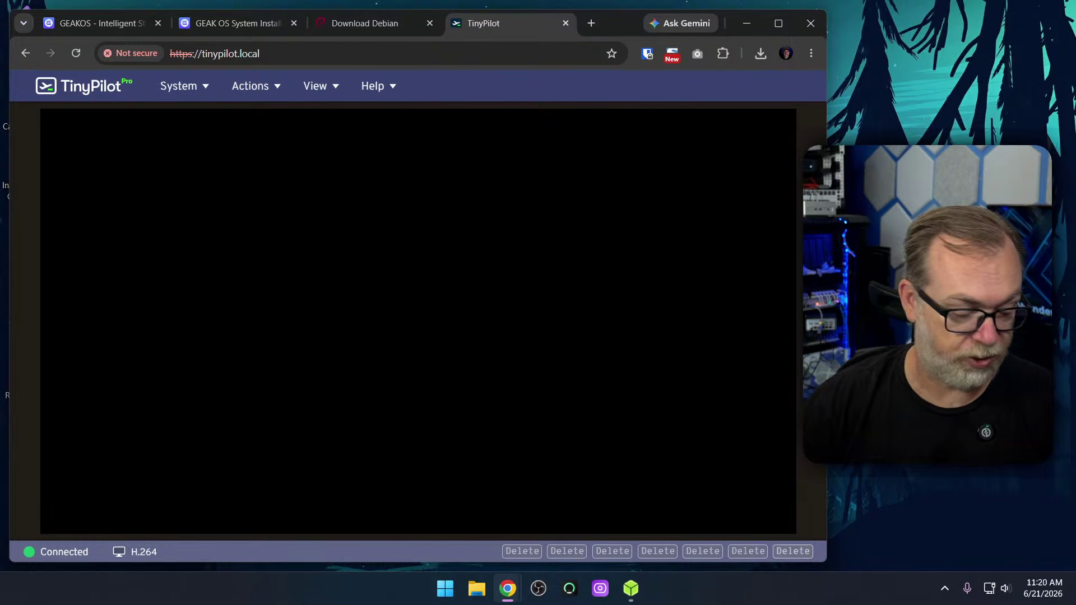
{"action": "key", "text": "Delete"}
{"action": "key", "text": "Delete"}
{"action": "key", "text": "Delete"}
{"action": "key", "text": "Delete"}
{"action": "key", "text": "Delete"}
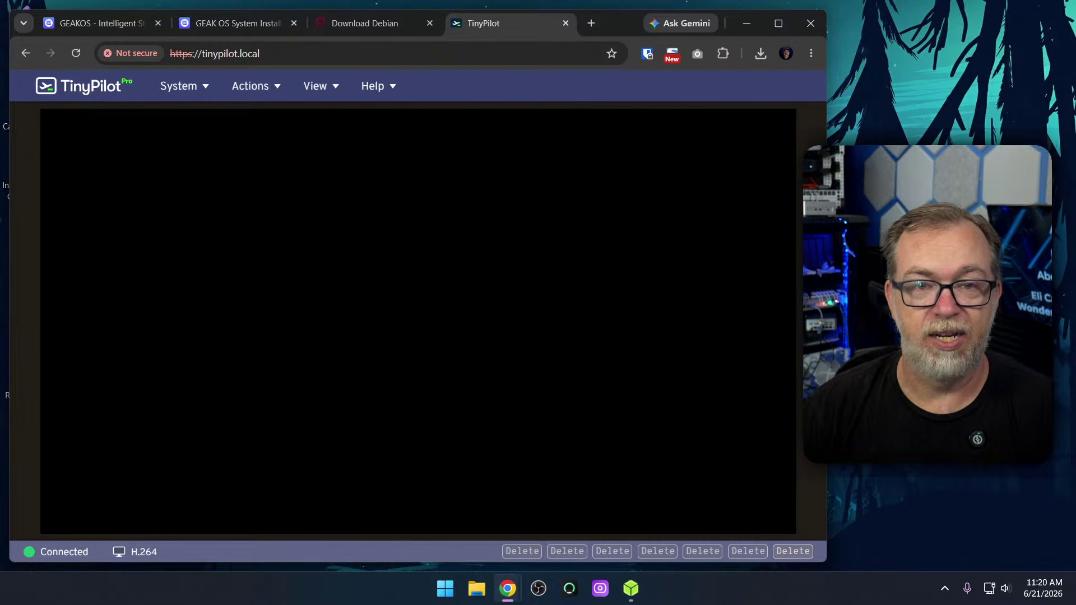
{"action": "key", "text": "Delete"}
{"action": "key", "text": "Delete"}
{"action": "key", "text": "Delete"}
{"action": "key", "text": "Delete"}
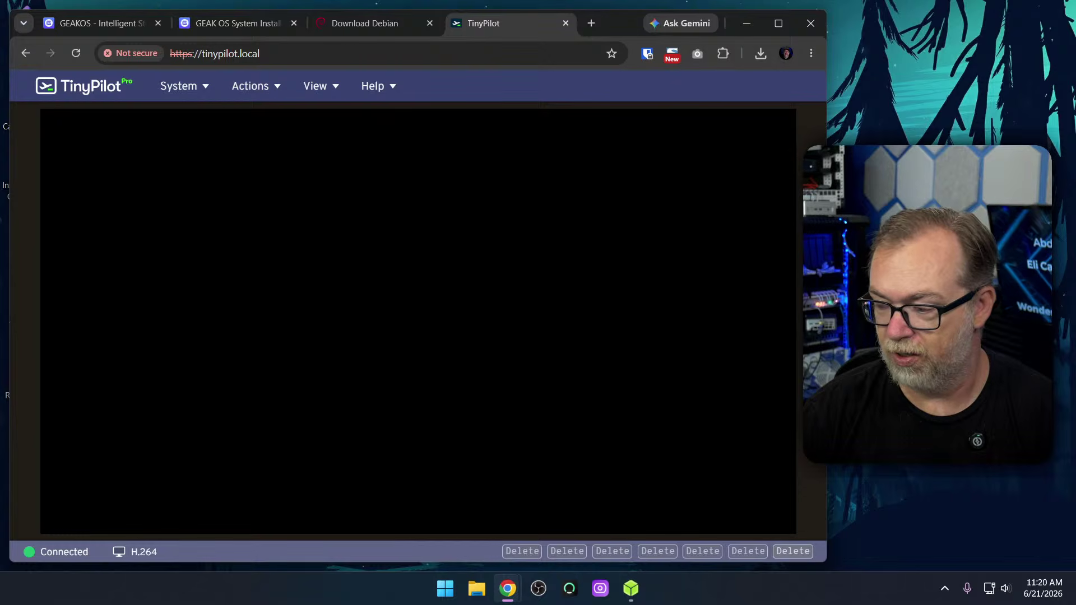
{"action": "key", "text": "Delete"}
{"action": "key", "text": "Delete"}
{"action": "key", "text": "Delete"}
{"action": "key", "text": "Delete"}
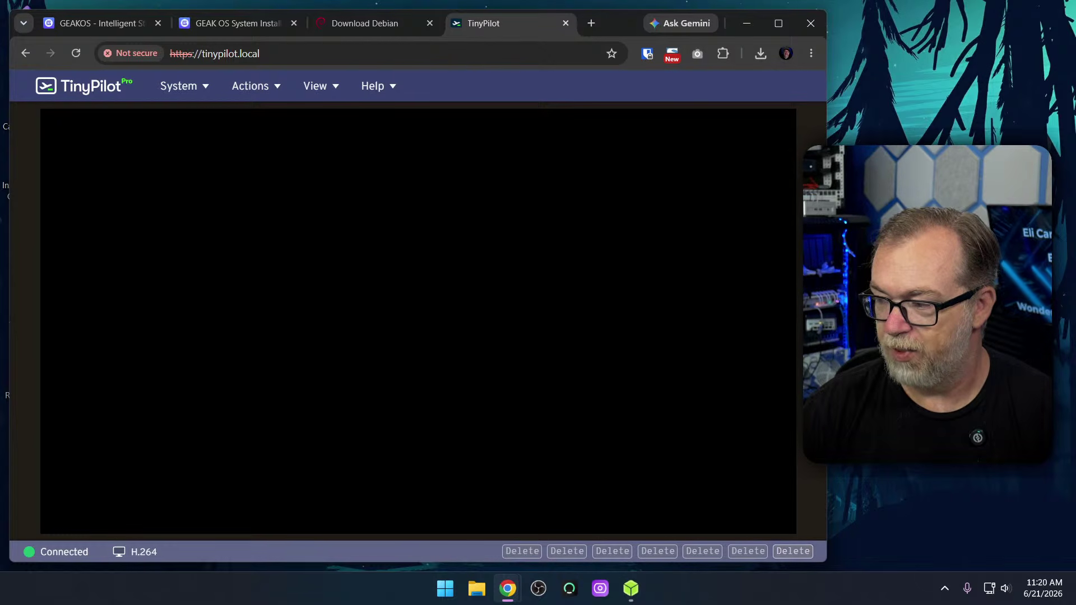
{"action": "key", "text": "Delete"}
{"action": "key", "text": "Delete"}
{"action": "key", "text": "Delete"}
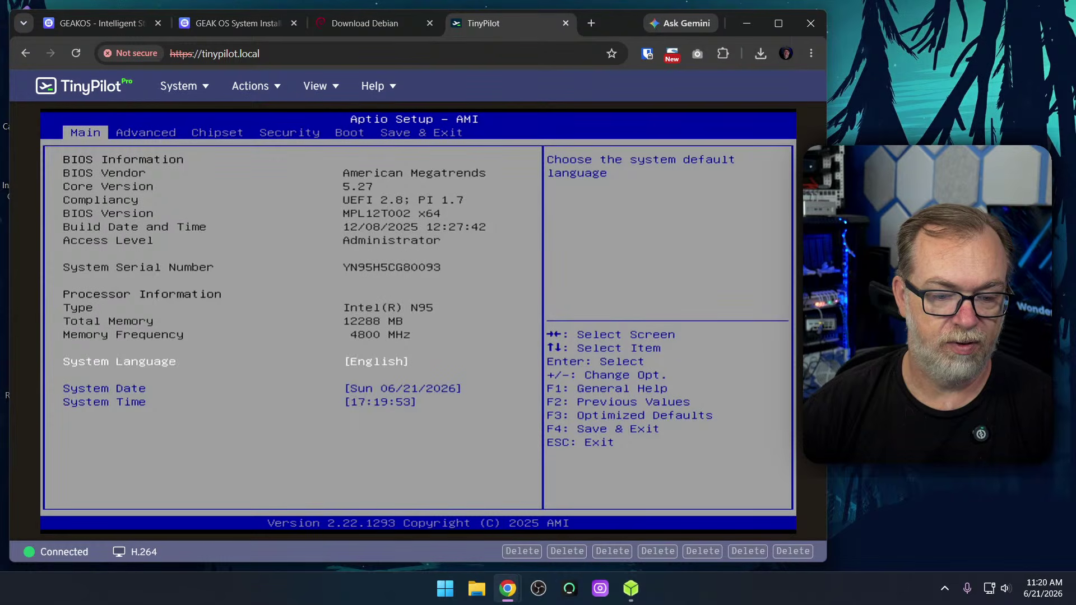
Step: Compare the Boot order page with the Save & Exit overrides for the Debian drive and USB
{"action": "key", "text": "Left"}
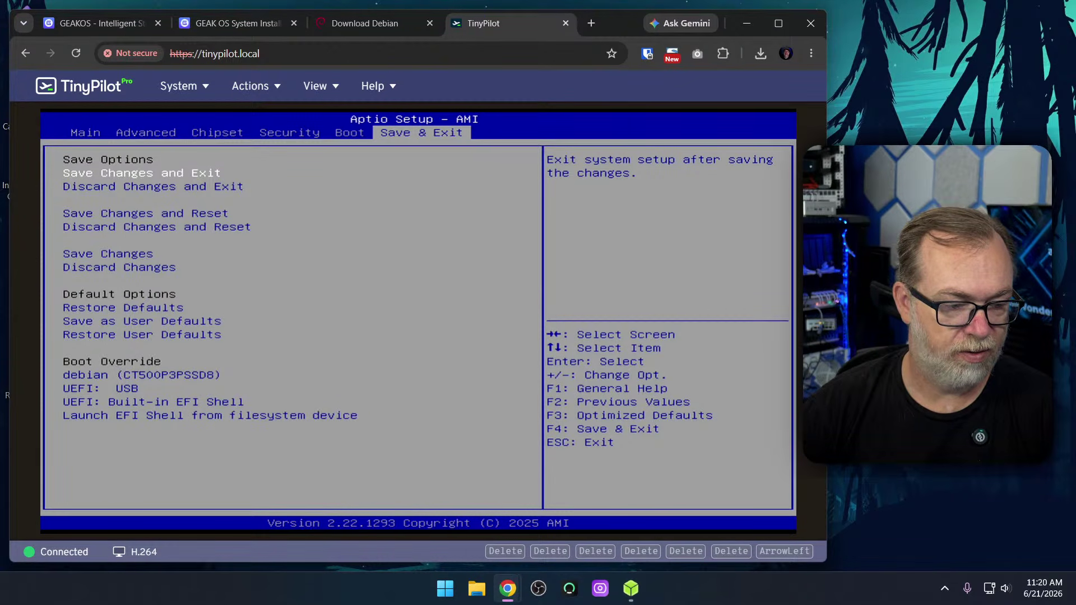
{"action": "key", "text": "Left"}
{"action": "key", "text": "Down"}
{"action": "key", "text": "Down"}
{"action": "key", "text": "Down"}
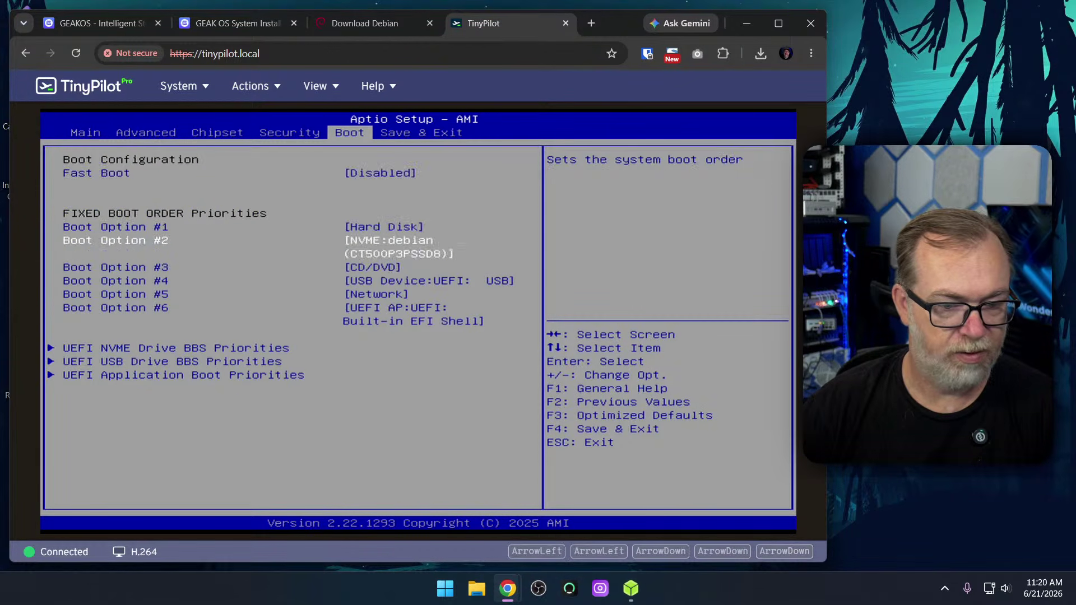
{"action": "key", "text": "Right"}
{"action": "key", "text": "Down"}
{"action": "key", "text": "Down"}
{"action": "key", "text": "Down"}
{"action": "key", "text": "Down"}
{"action": "key", "text": "Down"}
{"action": "key", "text": "Down"}
{"action": "key", "text": "Down"}
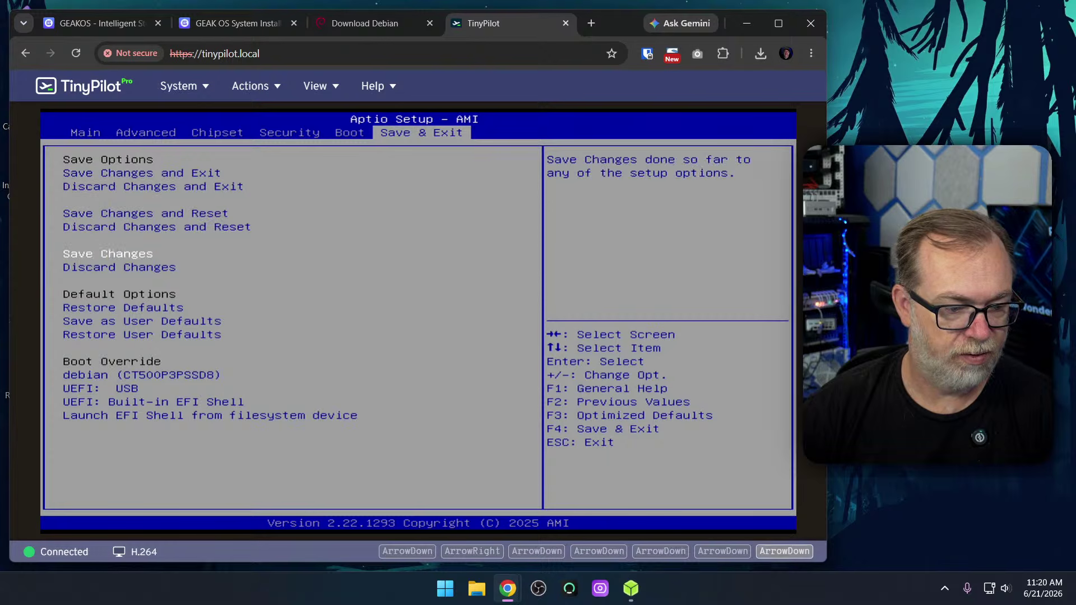
{"action": "key", "text": "Down"}
{"action": "key", "text": "Down"}
{"action": "key", "text": "Down"}
{"action": "key", "text": "Up"}
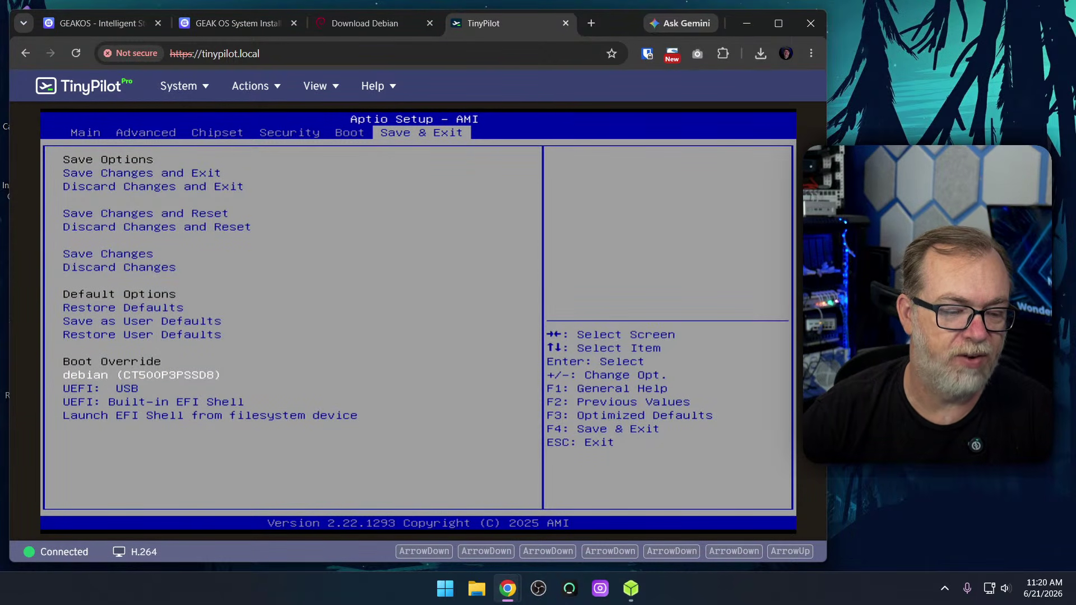
{"action": "key", "text": "Down"}
{"action": "key", "text": "Left"}
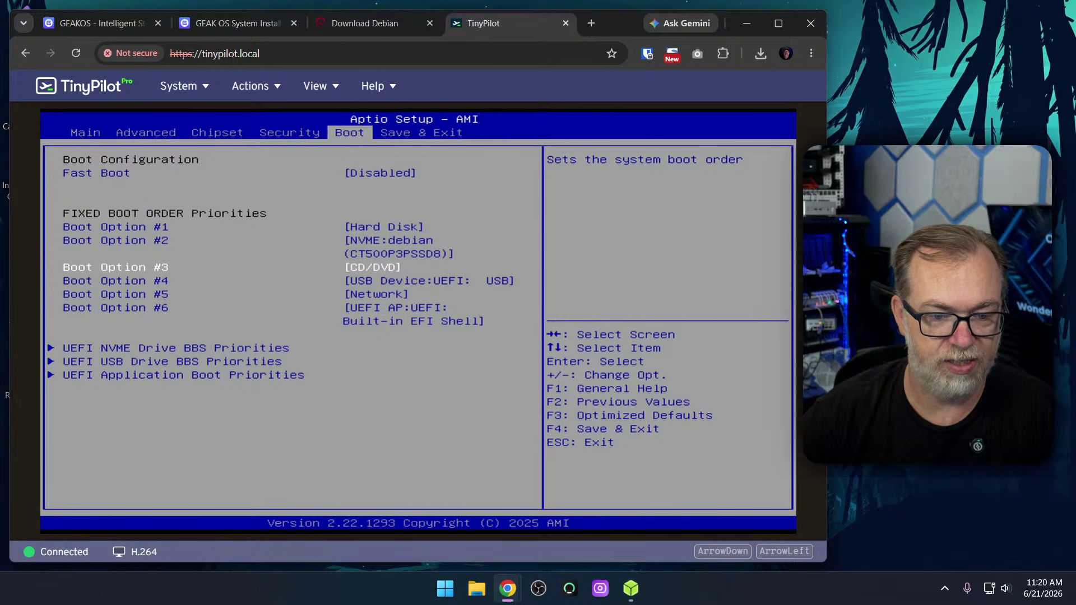
Step: Move between BIOS tabs to end on the Boot page listing UEFI USB as Boot Option #4
{"action": "key", "text": "Right"}
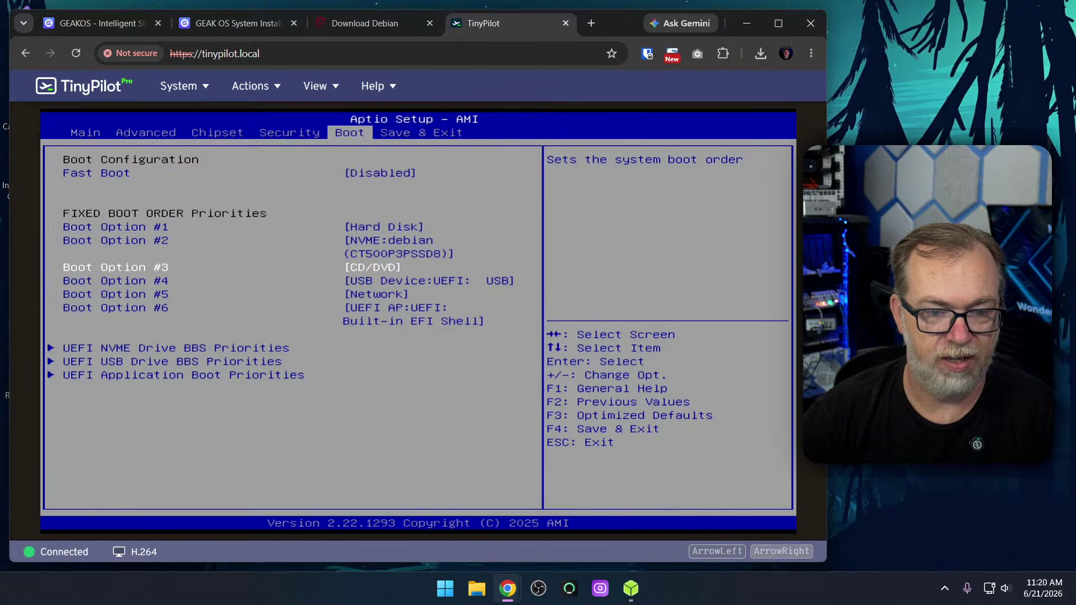
{"action": "key", "text": "Right"}
{"action": "key", "text": "Right"}
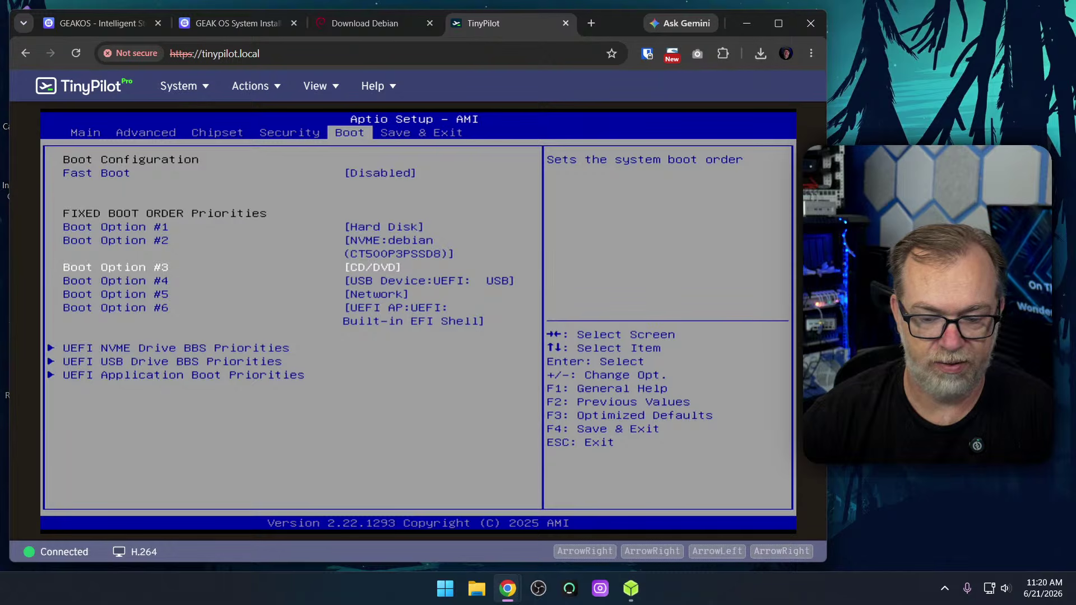
{"action": "key", "text": "Down"}
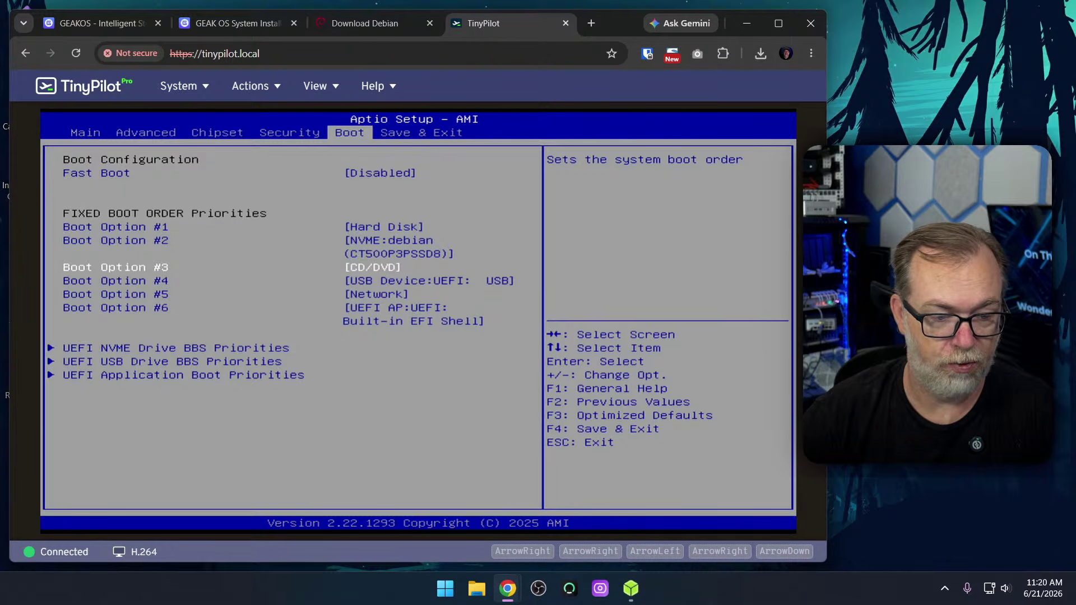
{"action": "key", "text": "Left"}
{"action": "key", "text": "Left"}
{"action": "key", "text": "Left"}
{"action": "key", "text": "Left"}
{"action": "key", "text": "Left"}
{"action": "key", "text": "Escape"}
{"action": "key", "text": "Left"}
{"action": "key", "text": "Left"}
{"action": "key", "text": "Right"}
{"action": "key", "text": "Right"}
{"action": "key", "text": "Right"}
{"action": "key", "text": "Right"}
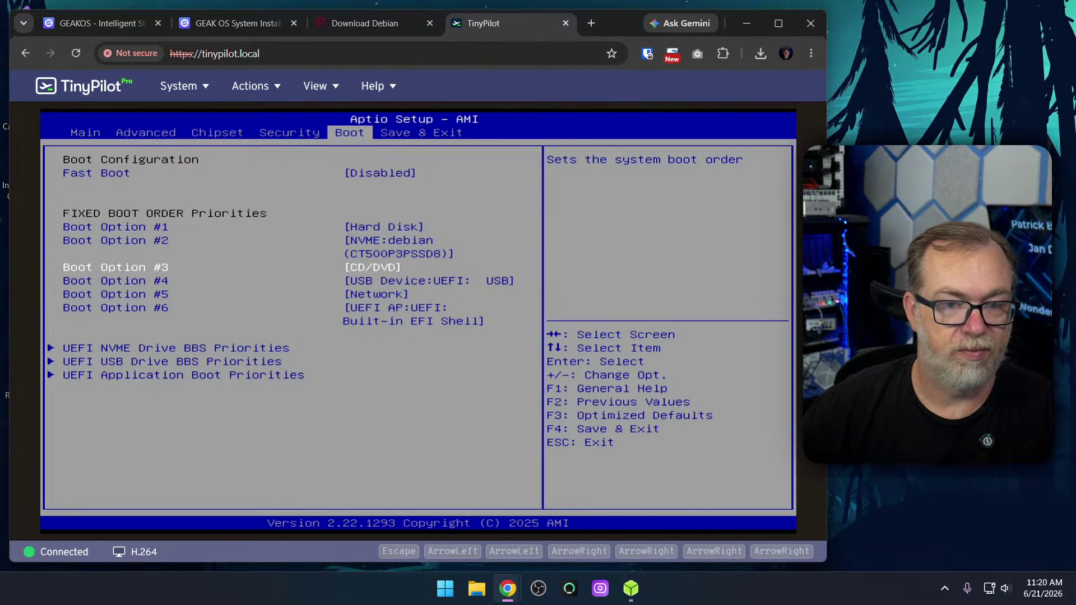
Step: Refresh the console and boot the NAS once from 'UEFI: USB' via Save & Exit's Boot Override
{"action": "left_click", "coordinate": [76, 52]}
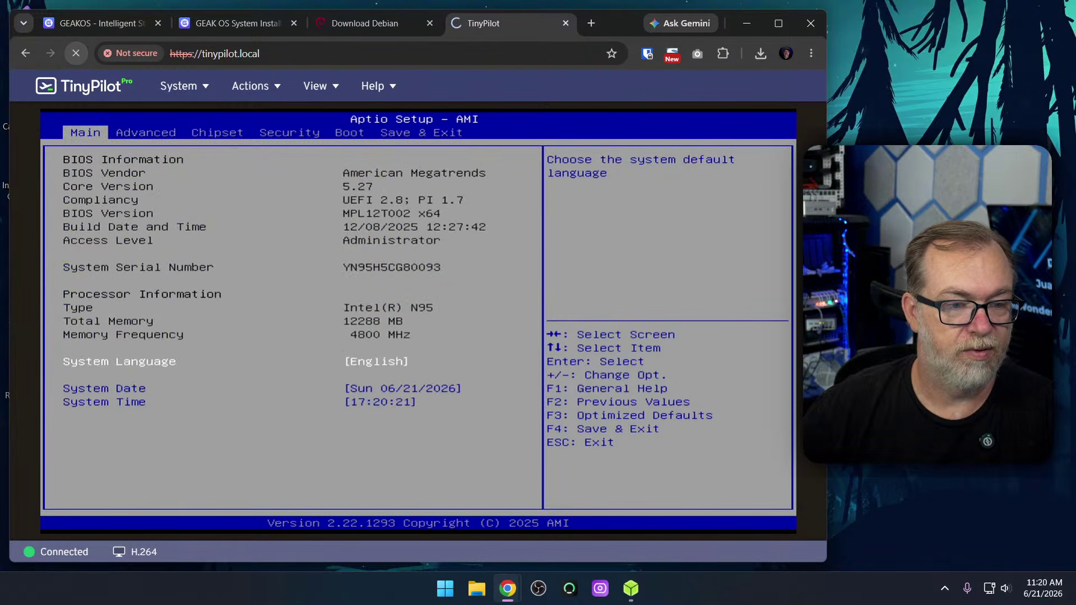
{"action": "key", "text": "Escape"}
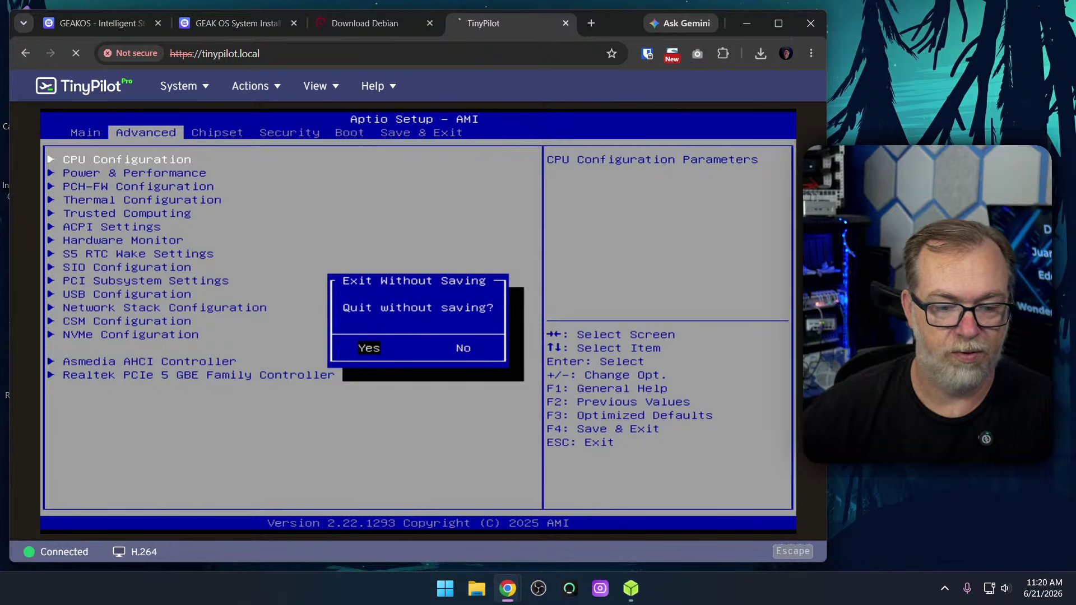
{"action": "key", "text": "Escape"}
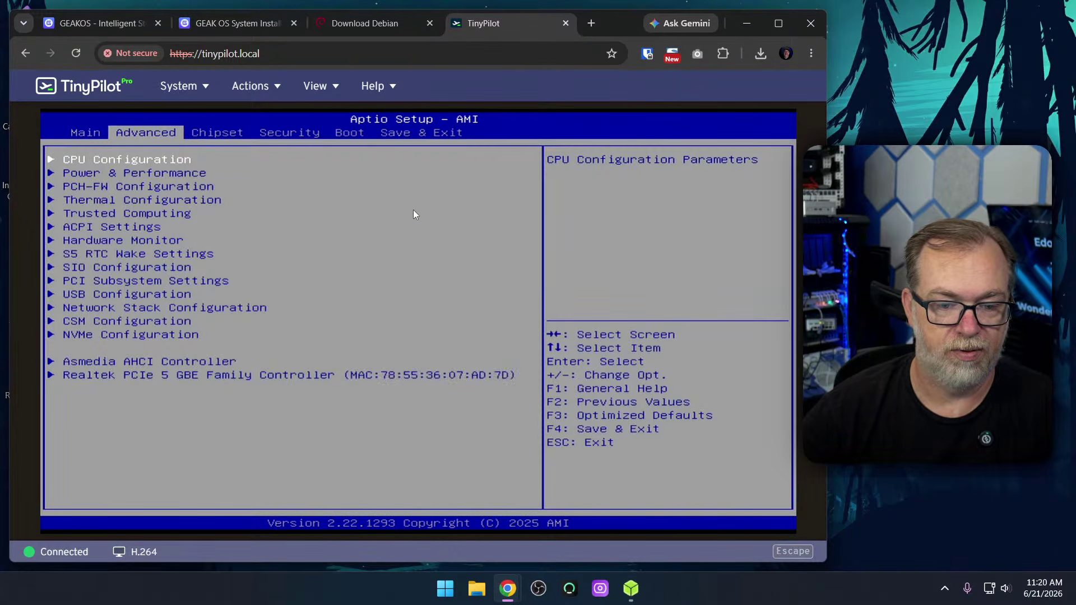
{"action": "key", "text": "Right"}
{"action": "key", "text": "Right"}
{"action": "key", "text": "Right"}
{"action": "key", "text": "Escape"}
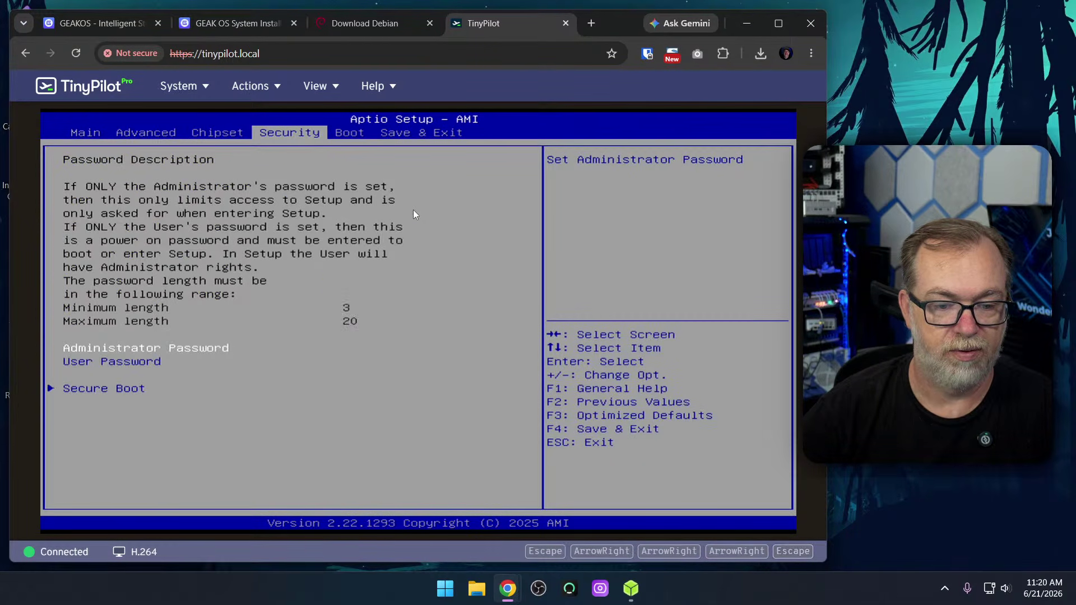
{"action": "key", "text": "Right"}
{"action": "key", "text": "Right"}
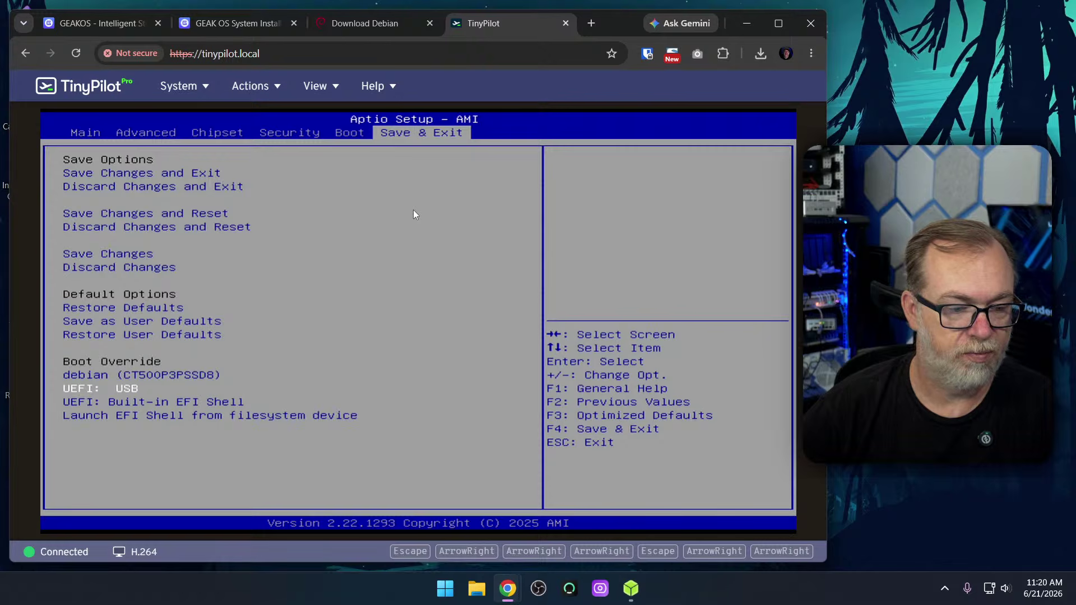
{"action": "key", "text": "Return"}
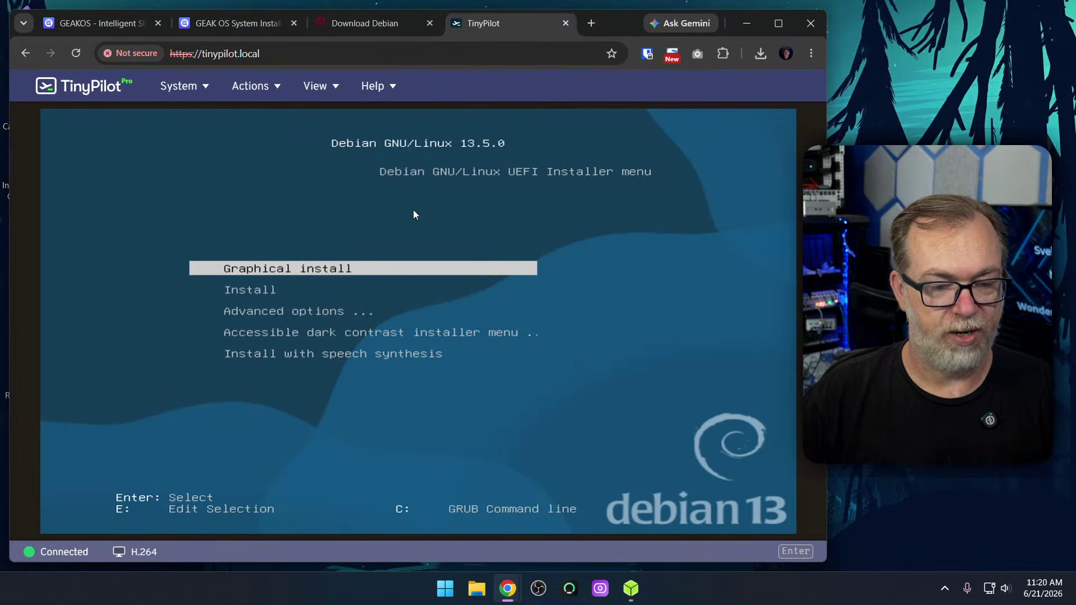
Step: Start Graphical install and accept English, United States and the American English keymap
{"action": "key", "text": "Return"}
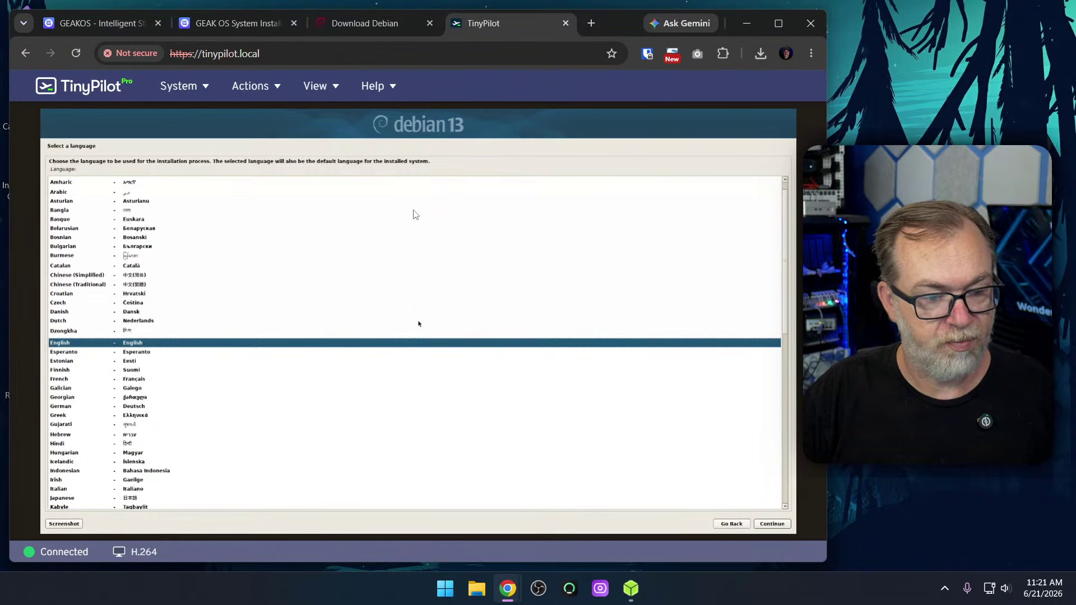
{"action": "key", "text": "Return"}
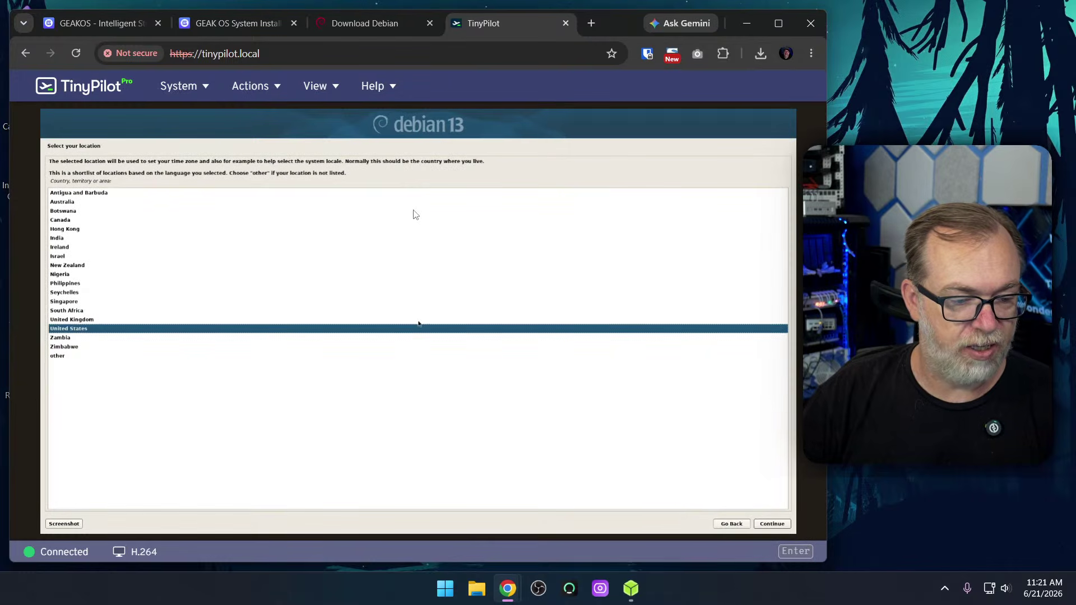
{"action": "key", "text": "Return"}
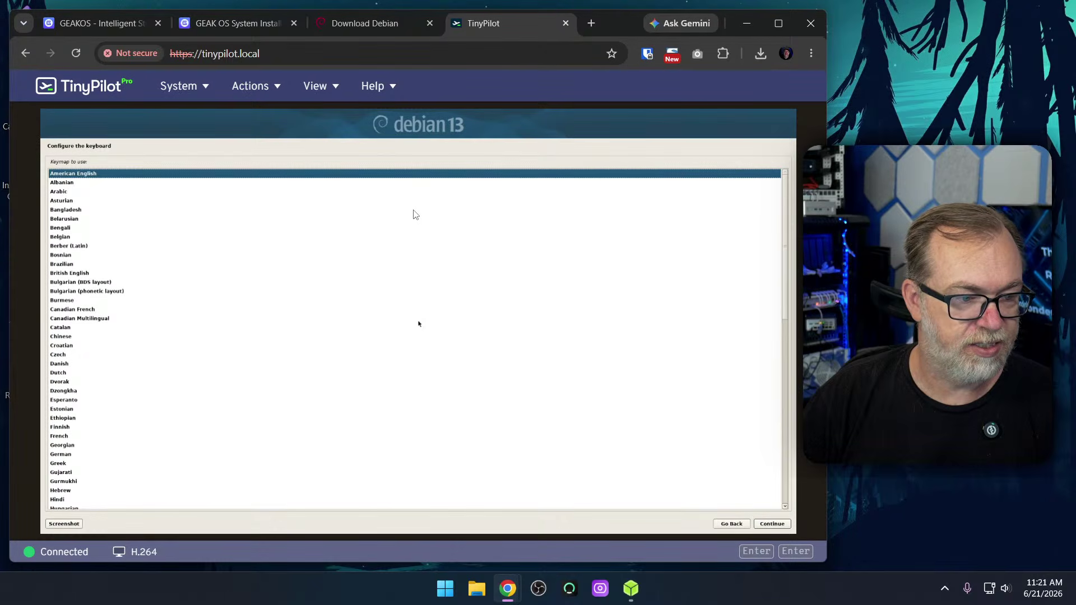
{"action": "key", "text": "Return"}
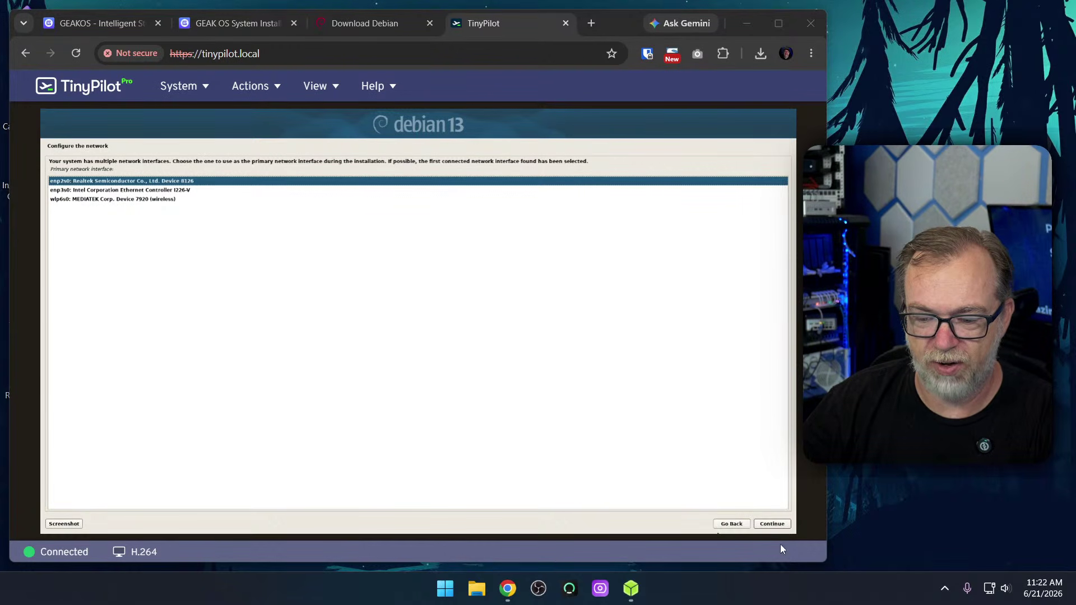
Step: Use the first network interface, enp2s0, and set hostname geakos with domain local
{"action": "left_click", "coordinate": [772, 524]}
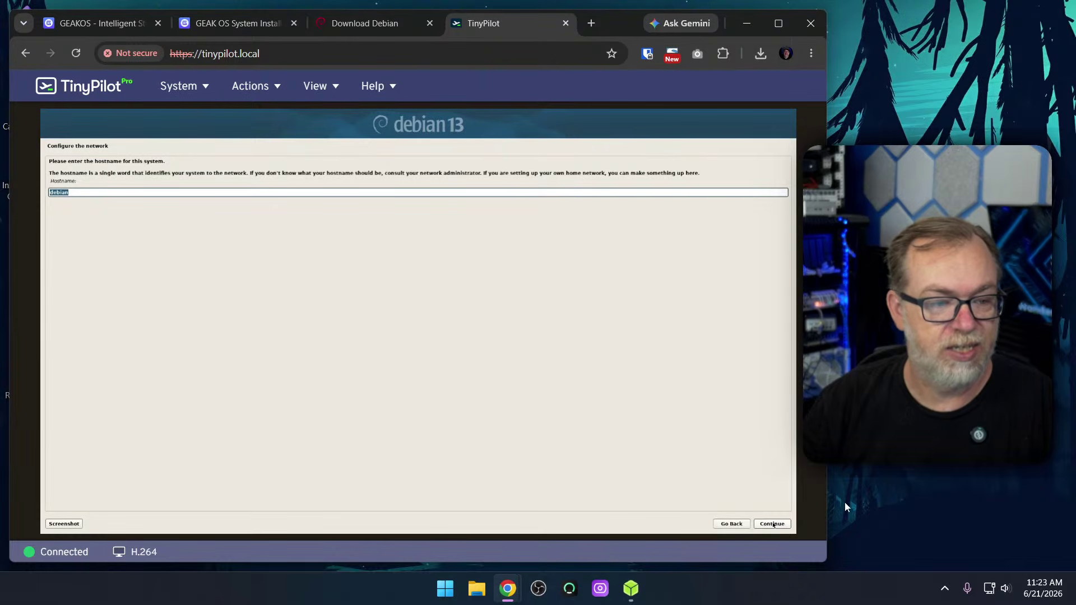
{"action": "type", "text": "g"}
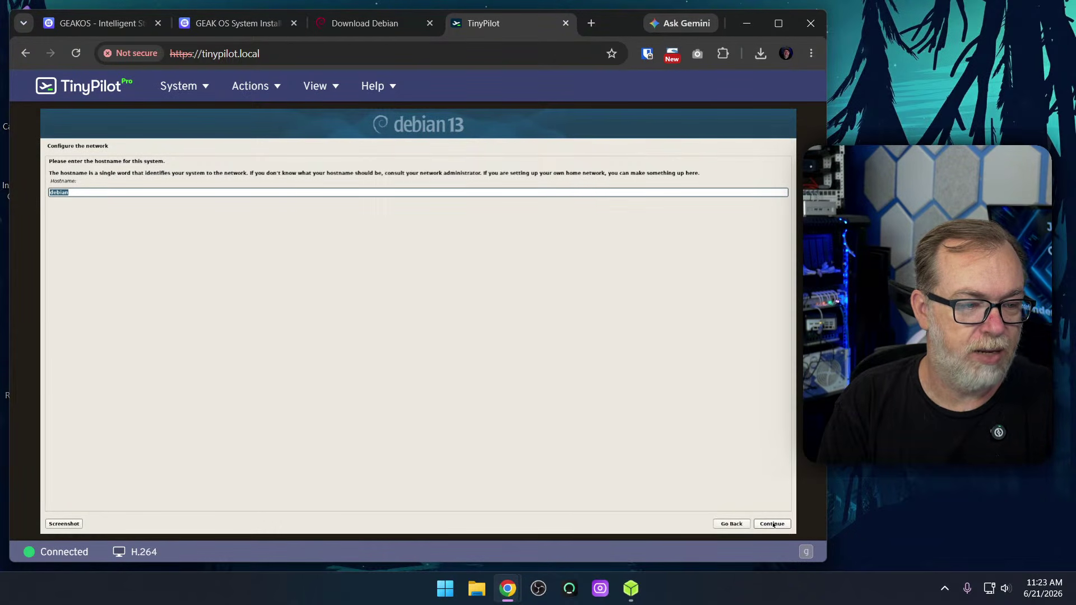
{"action": "type", "text": "g"}
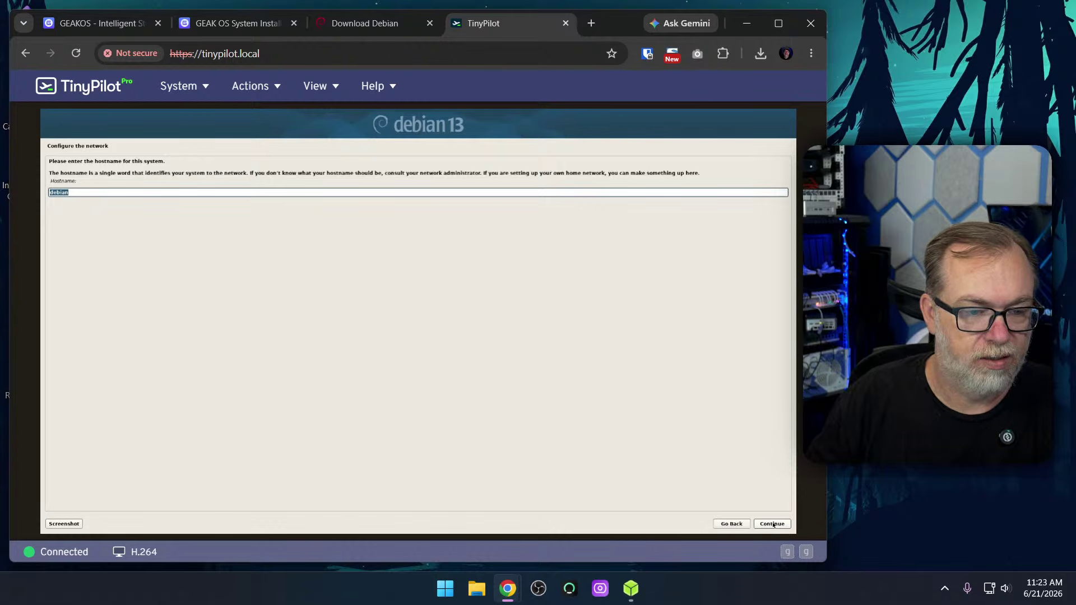
{"action": "key", "text": "BackSpace"}
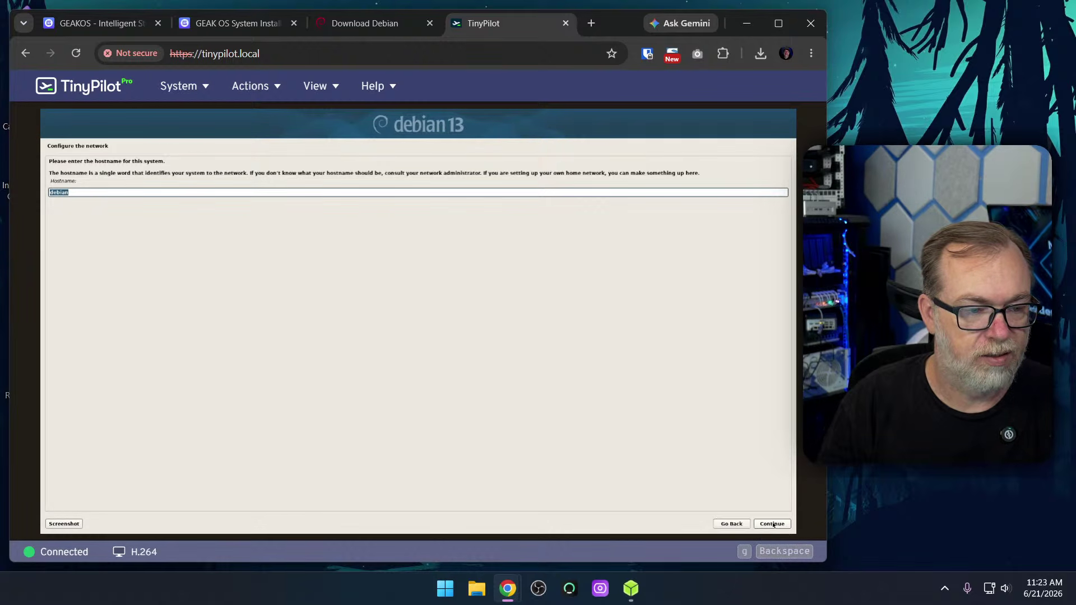
{"action": "key", "text": "BackSpace"}
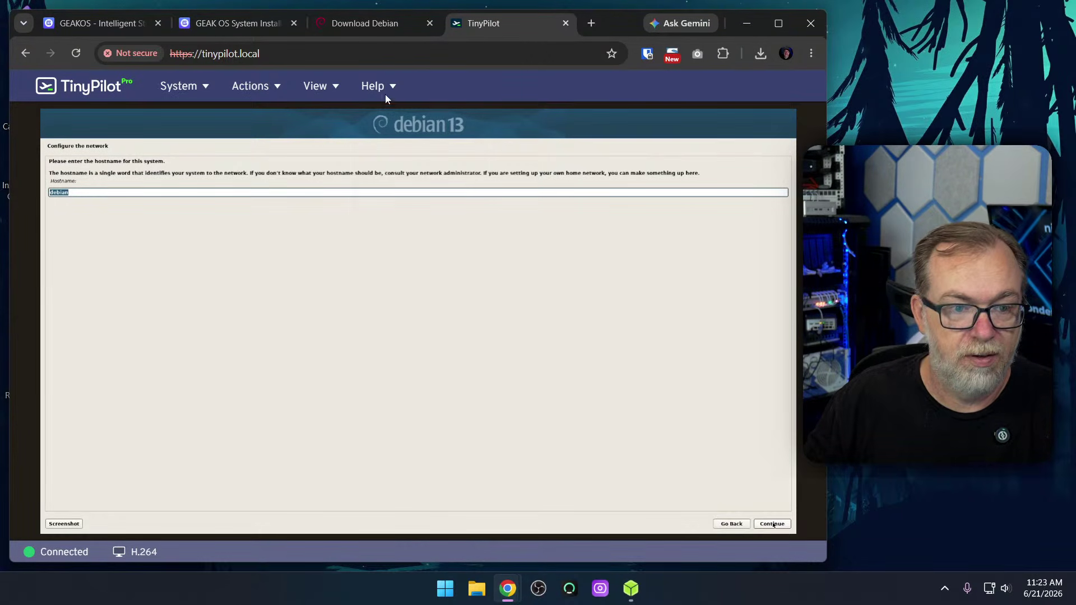
{"action": "left_click", "coordinate": [76, 53]}
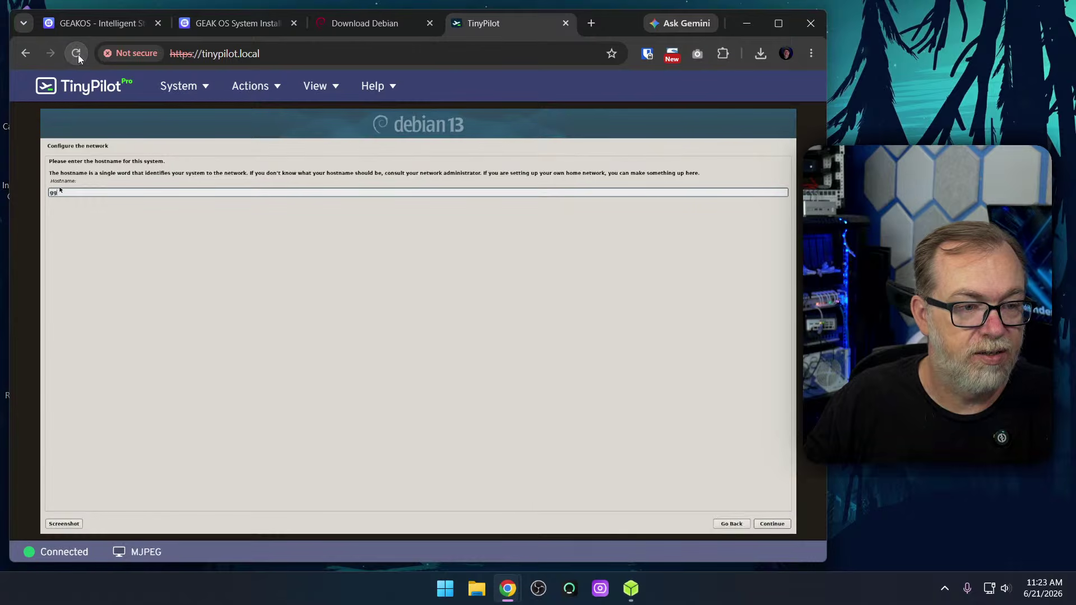
{"action": "key", "text": "BackSpace"}
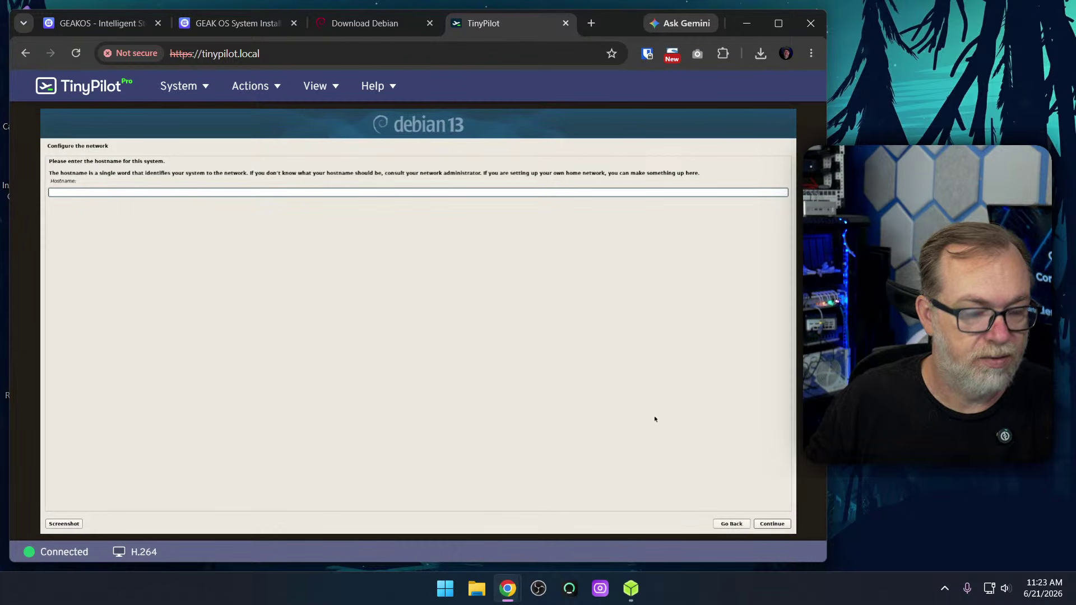
{"action": "type", "text": "geakos"}
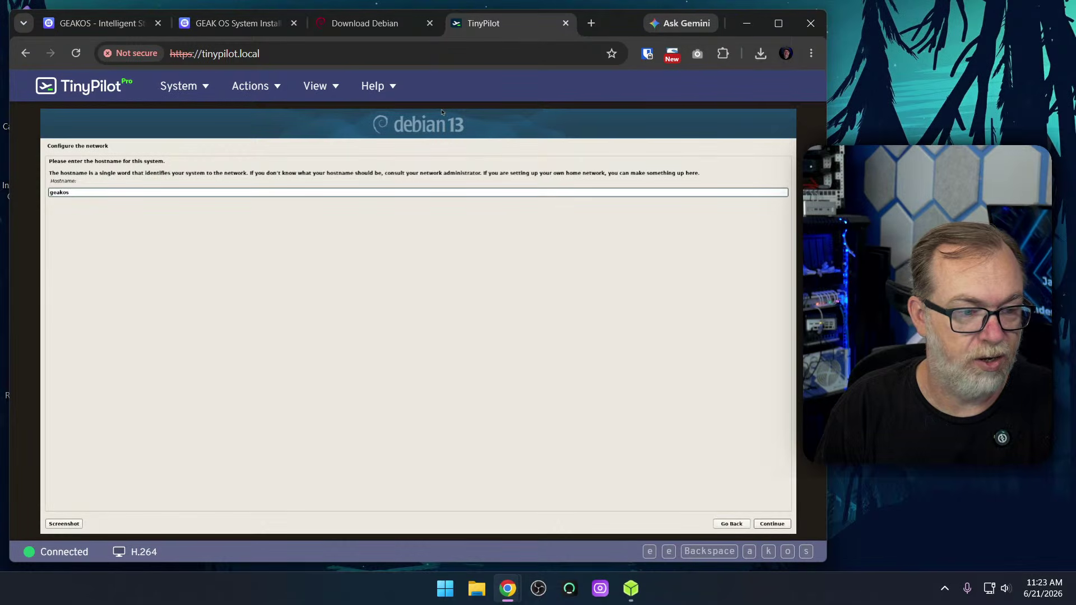
{"action": "key", "text": "Return"}
{"action": "type", "text": "local"}
{"action": "key", "text": "Return"}
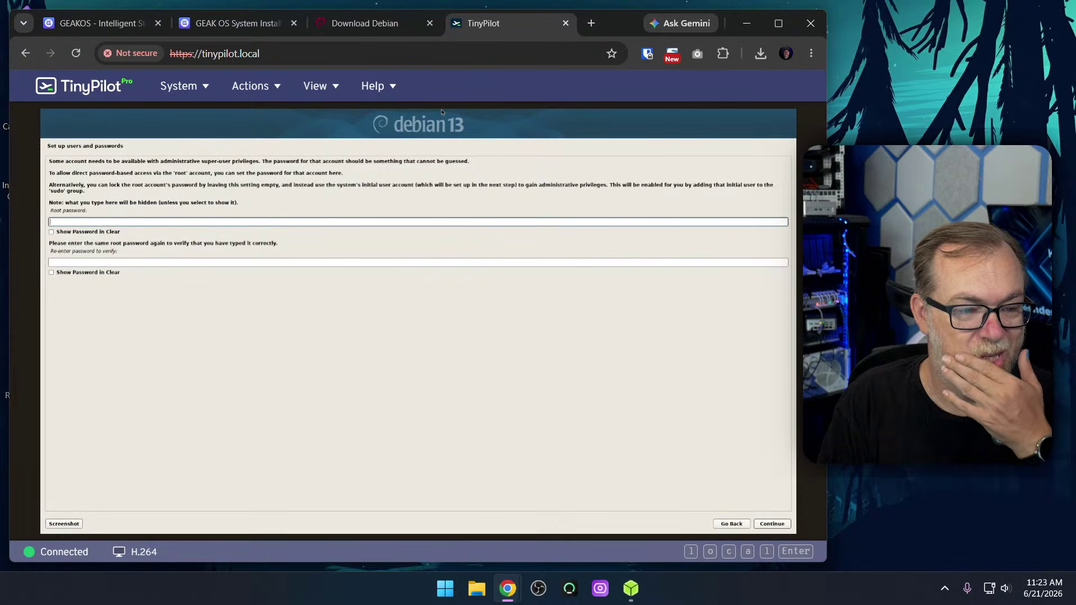
Step: Enter and confirm the root password
{"action": "key", "text": "Tab"}
{"action": "key", "text": "Tab"}
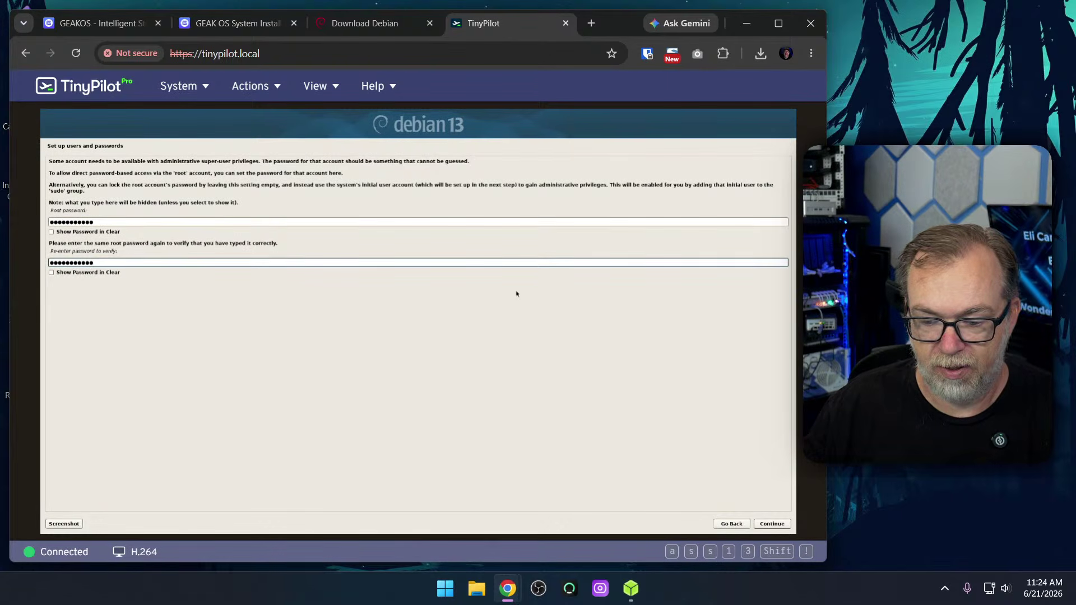
{"action": "key", "text": "Return"}
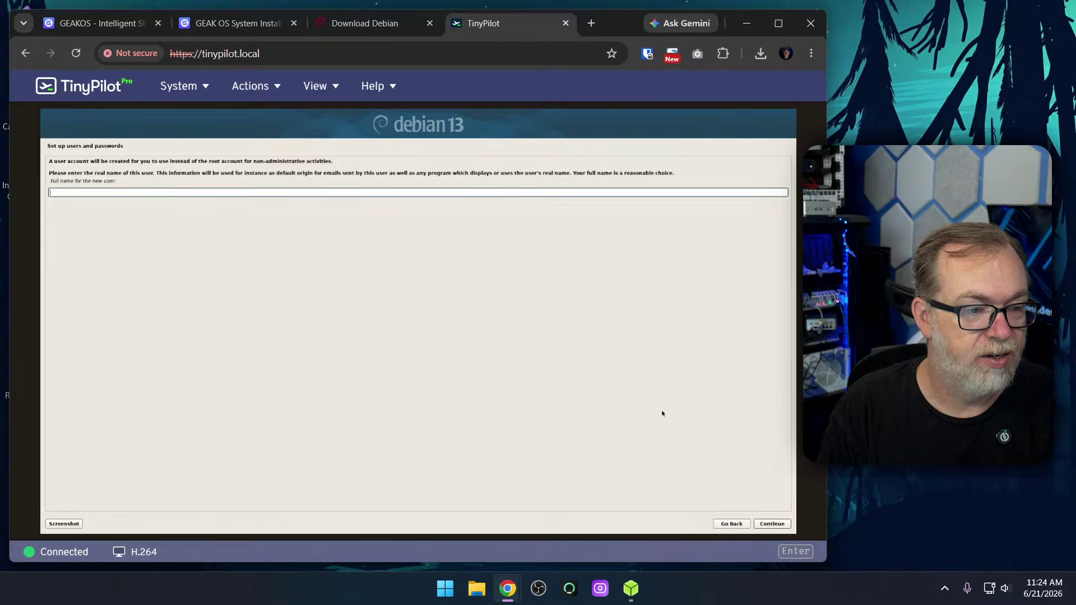
Step: Enter the new user's full name and accept the suggested username
{"action": "type", "text": "dbtech"}
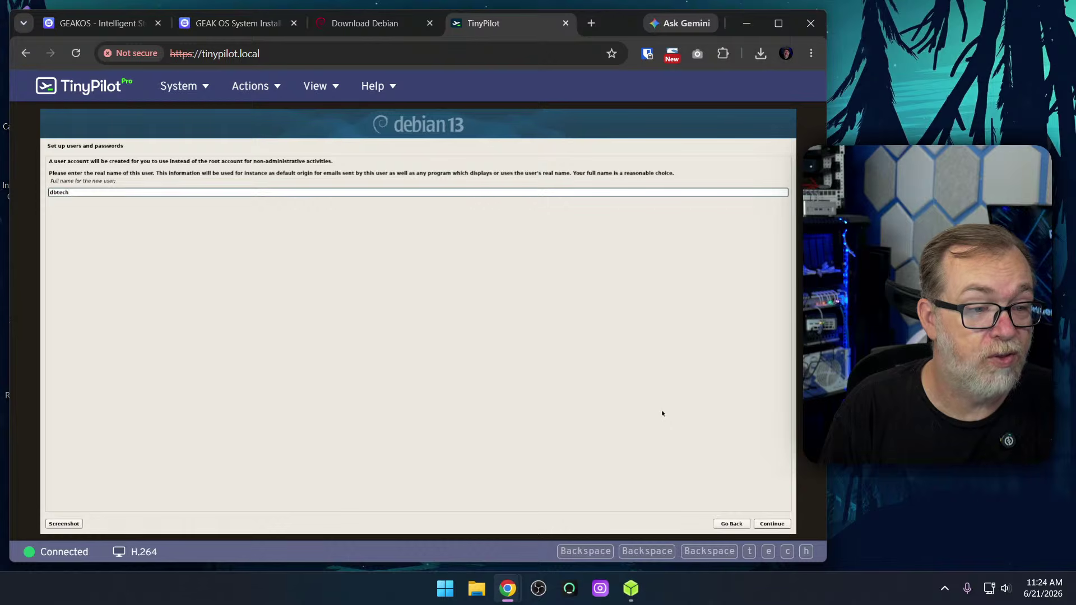
{"action": "key", "text": "Return"}
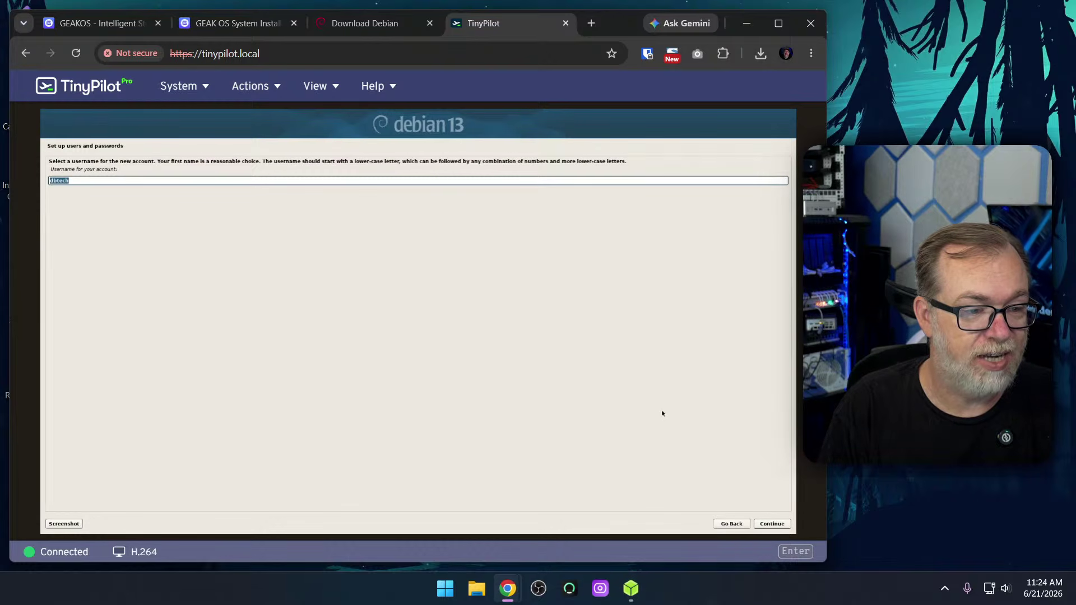
{"action": "key", "text": "Return"}
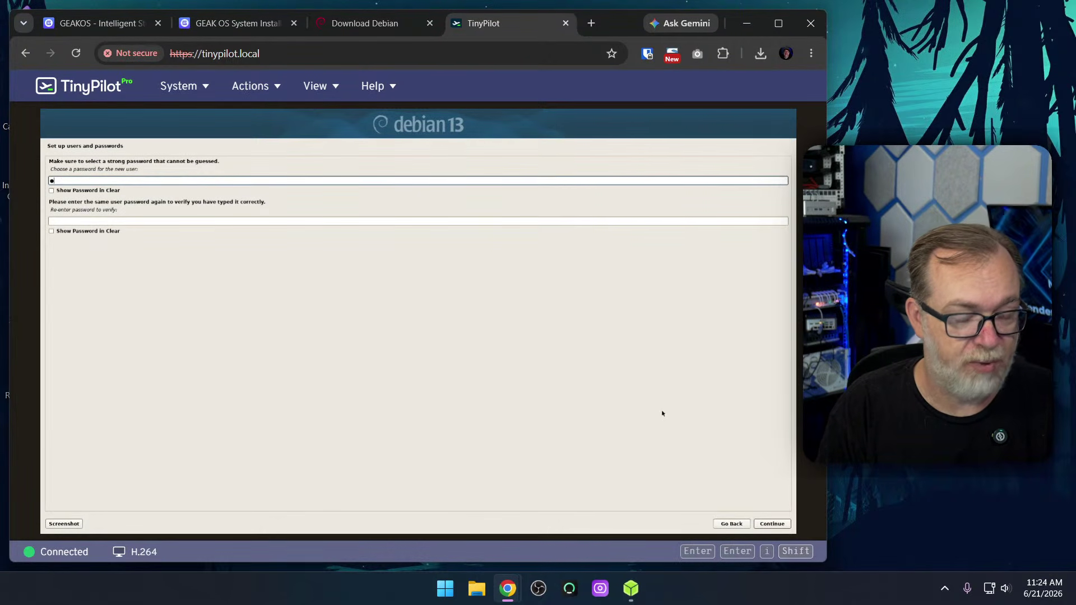
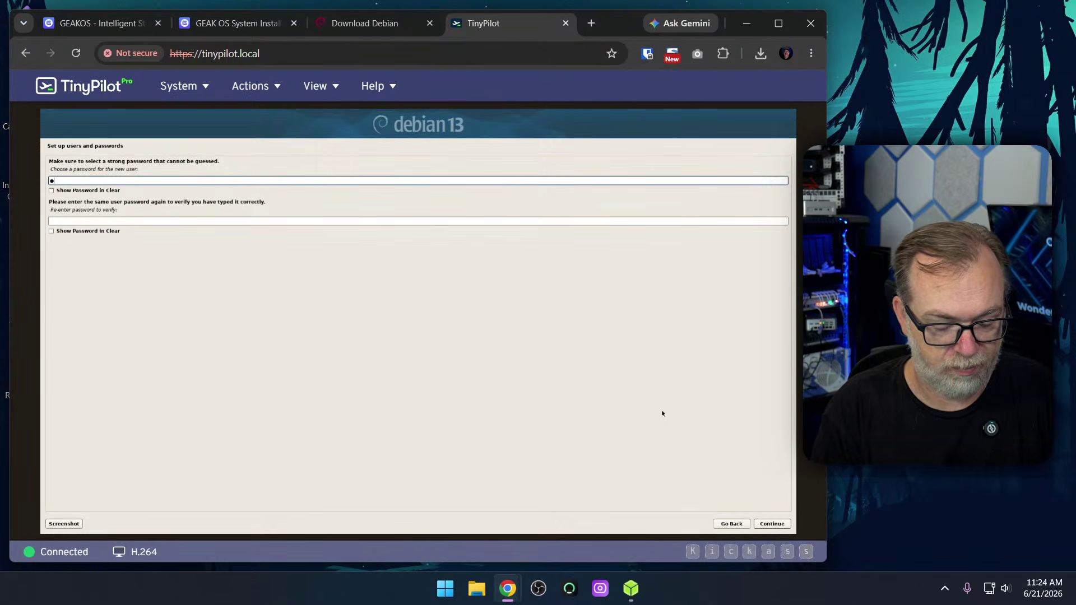
Step: Enter and confirm the new user's password
{"action": "key", "text": "Tab"}
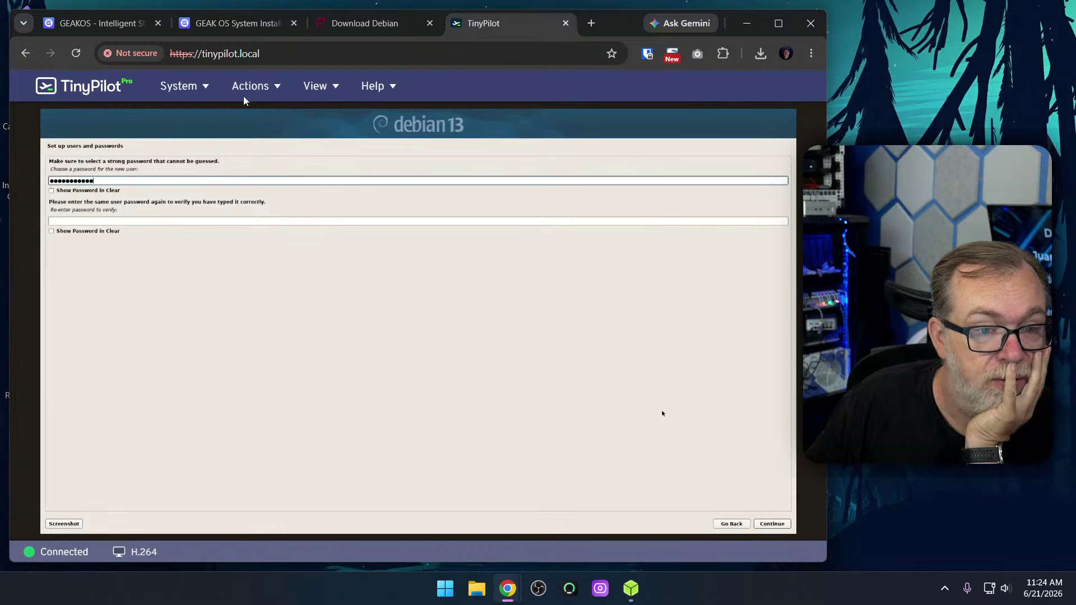
{"action": "mouse_move", "coordinate": [328, 94]}
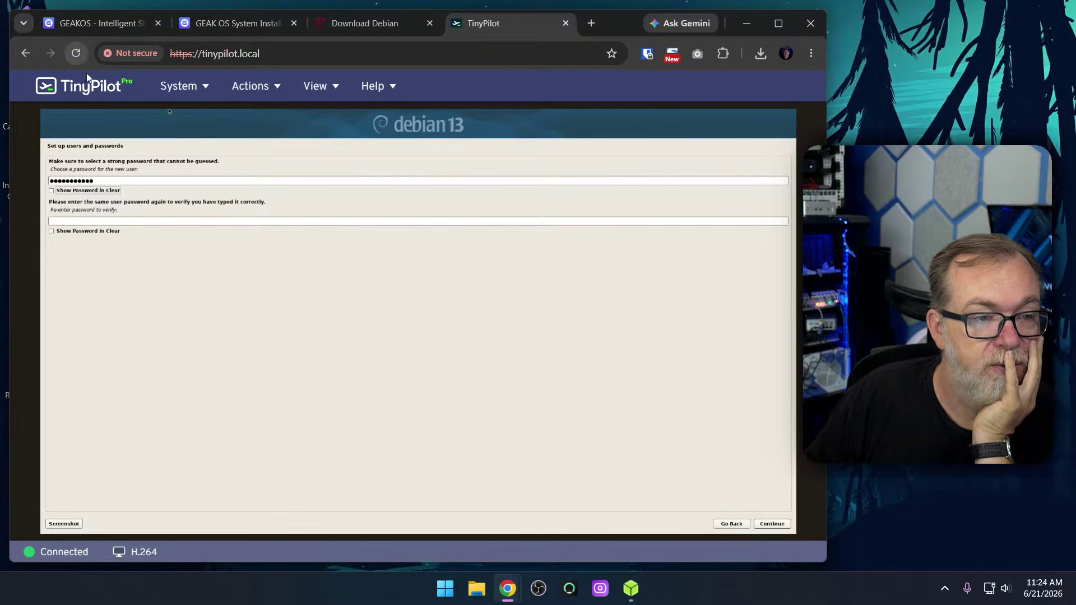
{"action": "left_click", "coordinate": [120, 222]}
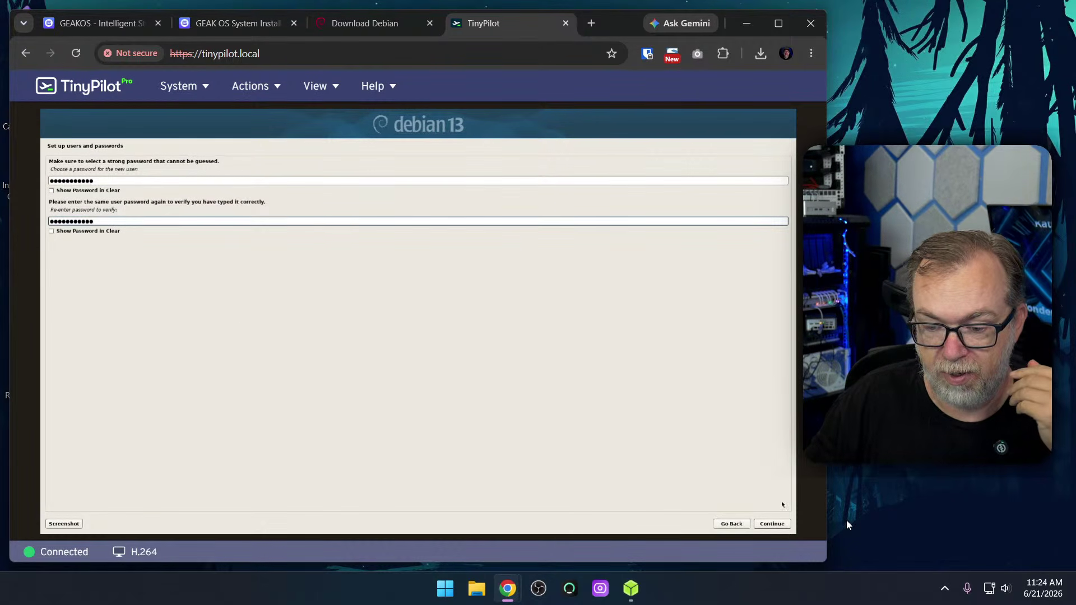
{"action": "left_click", "coordinate": [772, 523]}
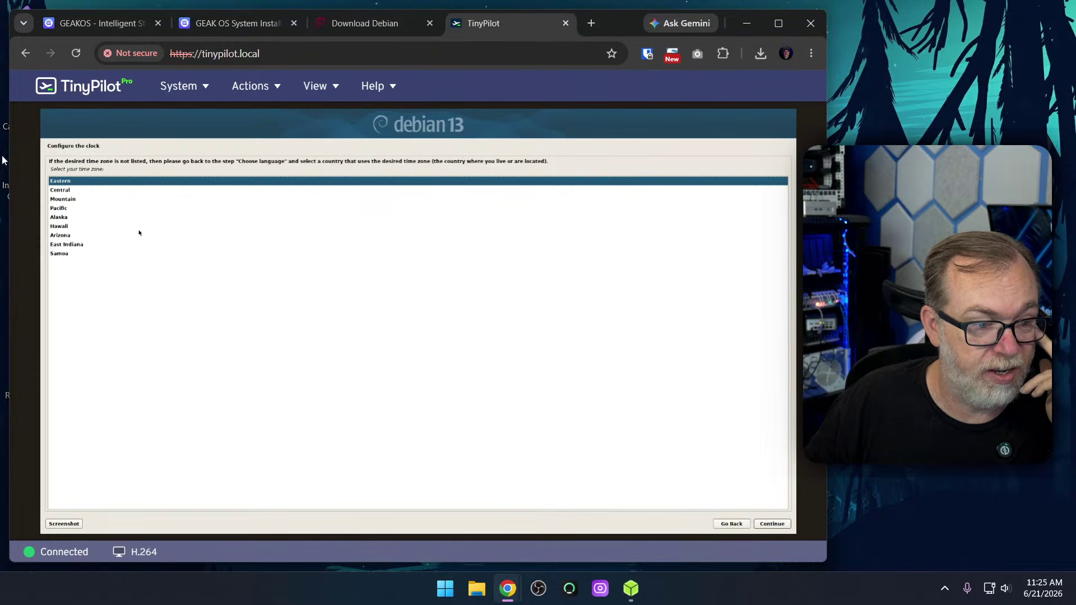
Step: Choose Mountain as the time zone and continue
{"action": "left_click", "coordinate": [61, 200]}
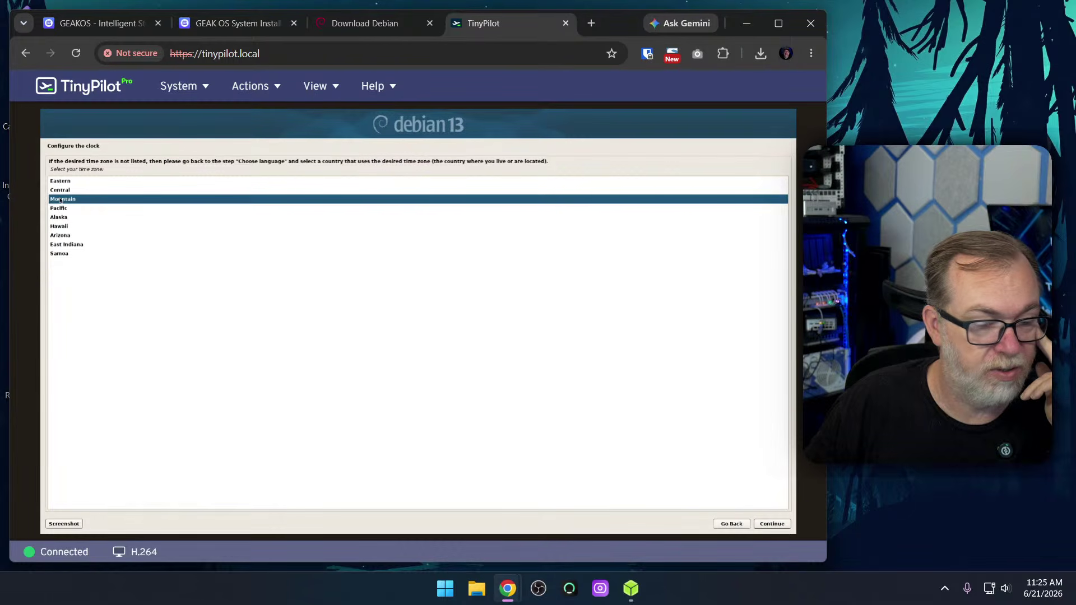
{"action": "left_click", "coordinate": [771, 524]}
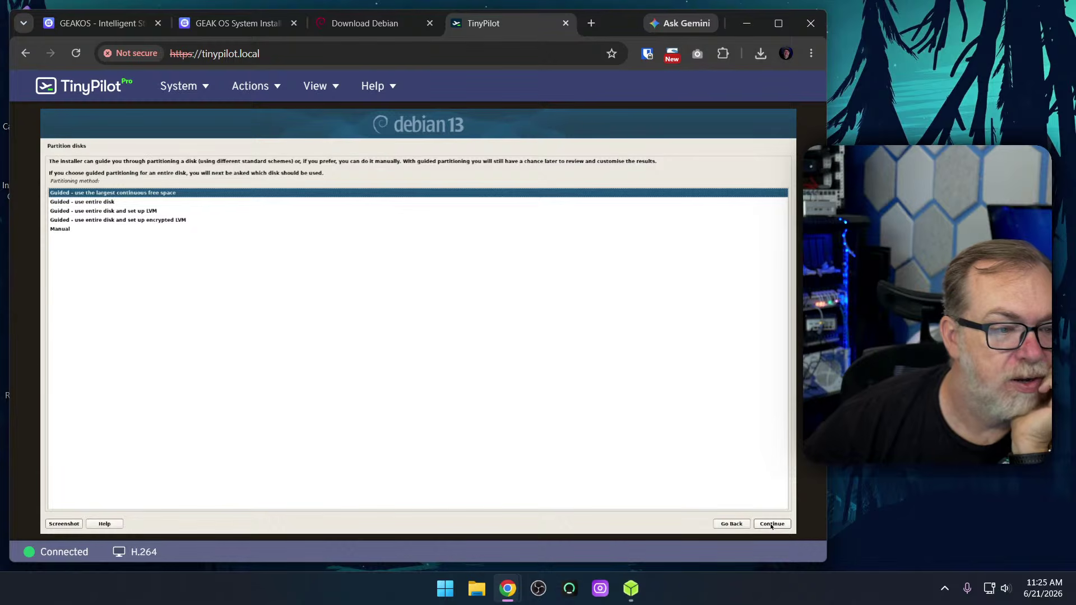
Step: Choose 'Guided - use entire disk' on the 500.1 GB NVMe drive /dev/nvme0n1
{"action": "key", "text": "Down"}
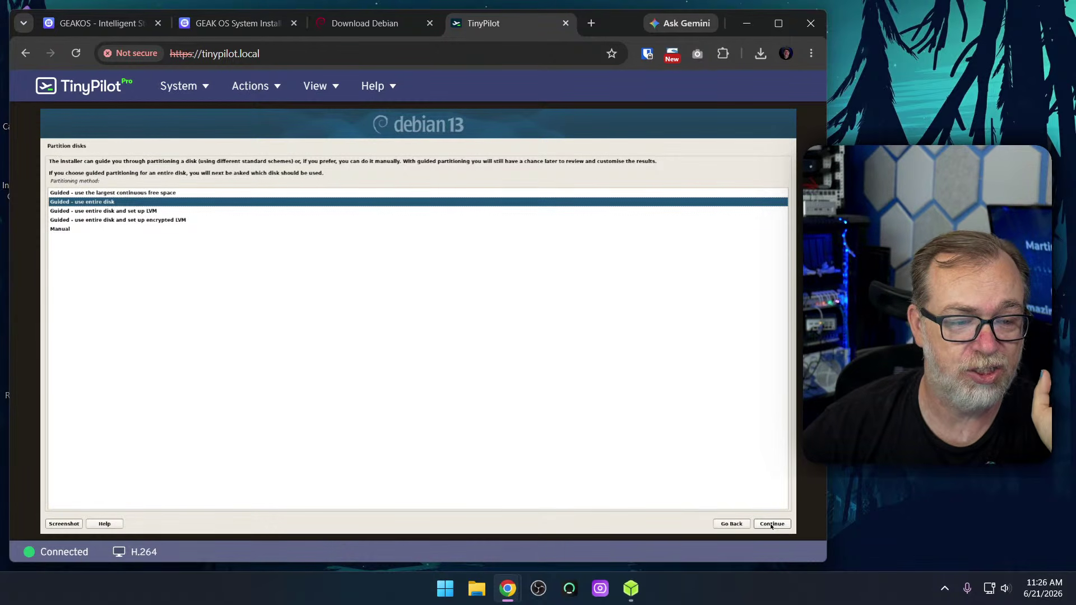
{"action": "left_click", "coordinate": [771, 523]}
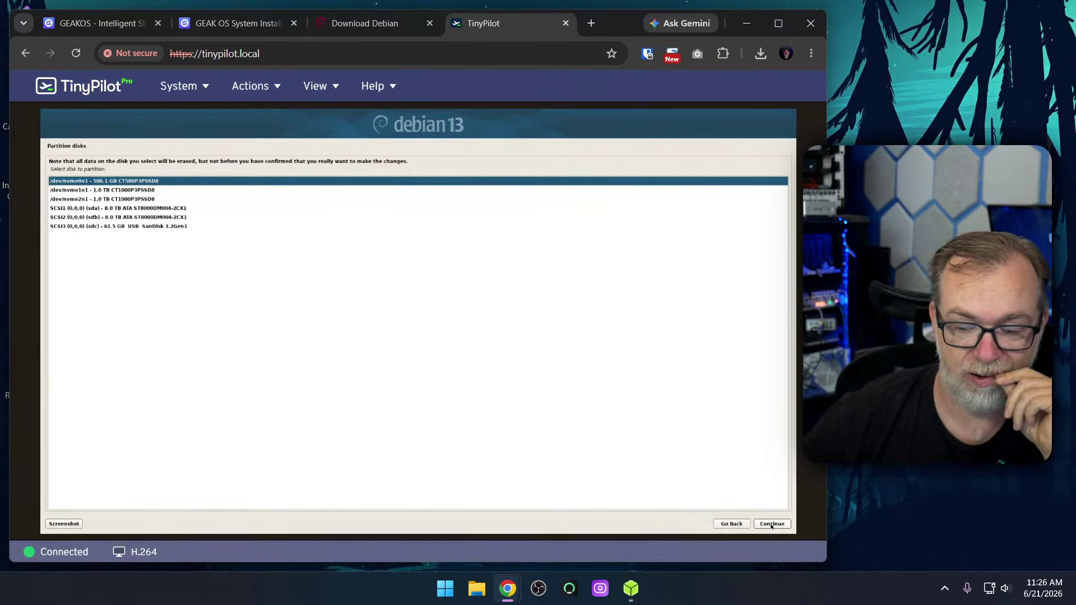
{"action": "left_click", "coordinate": [771, 524]}
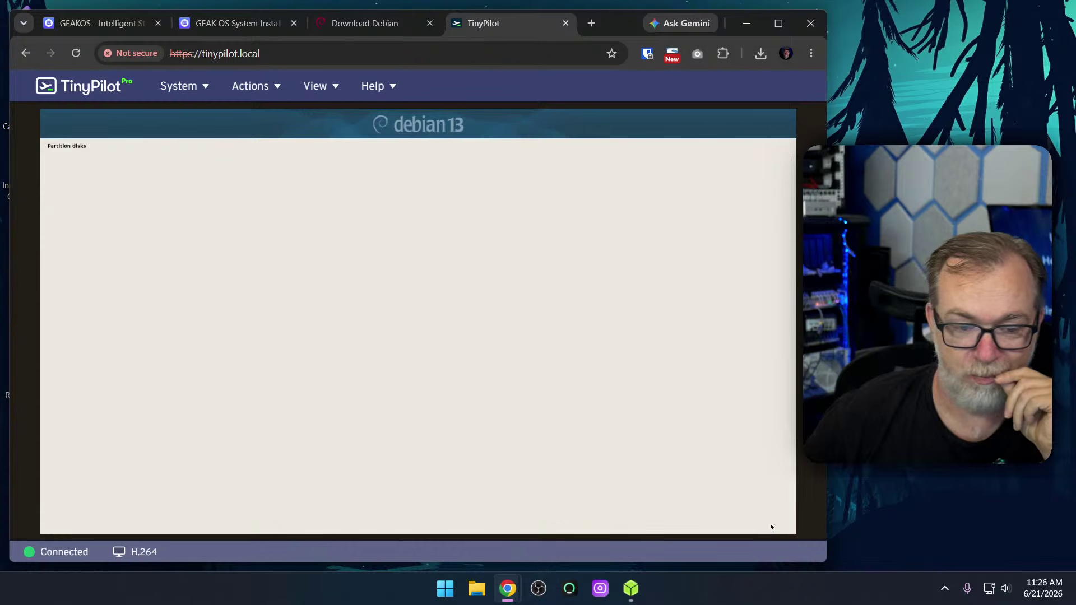
Step: Keep all files in one partition, finish partitioning, and answer Yes to writing changes
{"action": "left_click", "coordinate": [250, 86]}
{"action": "mouse_move", "coordinate": [266, 208]}
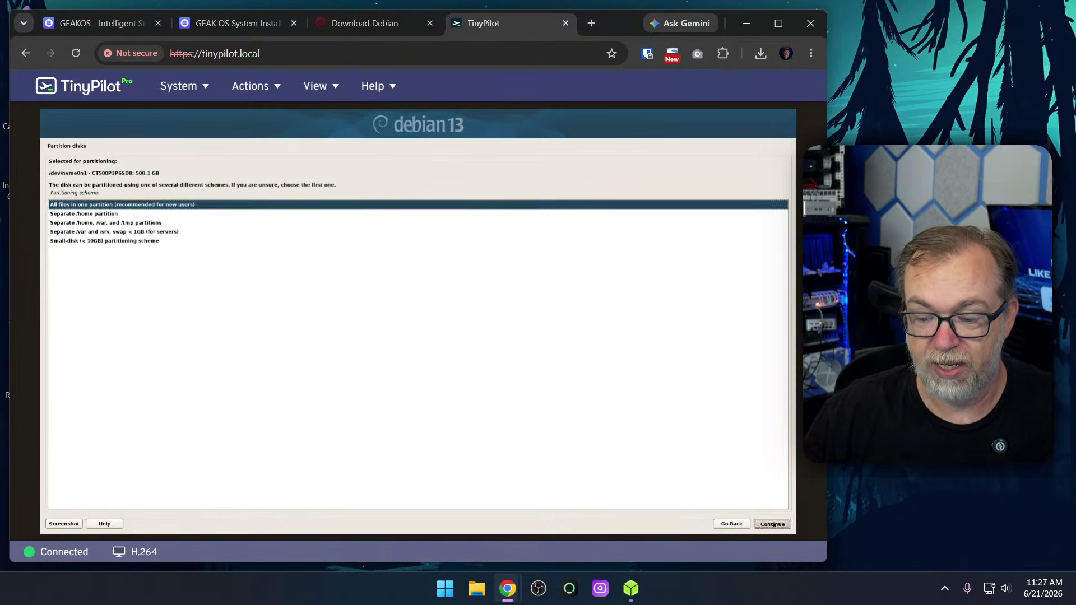
{"action": "left_click", "coordinate": [772, 524]}
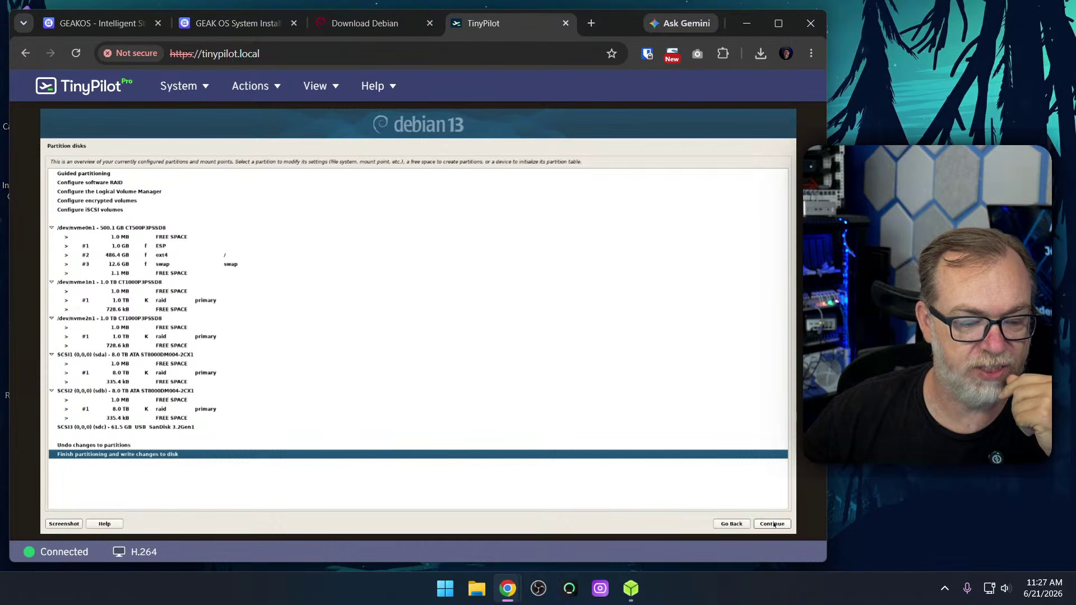
{"action": "left_click", "coordinate": [772, 524]}
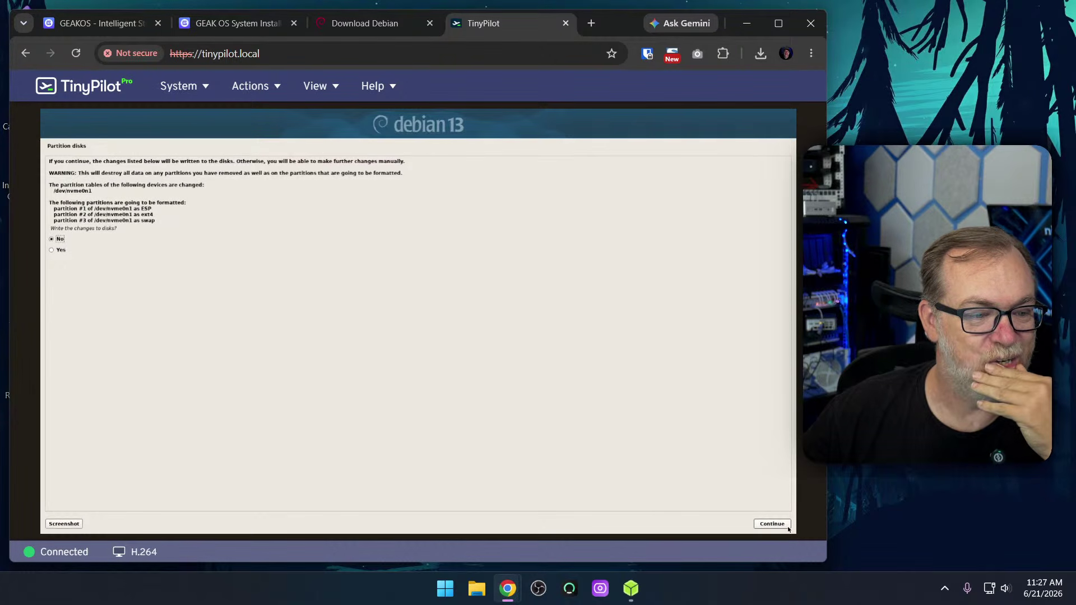
{"action": "left_click", "coordinate": [54, 251]}
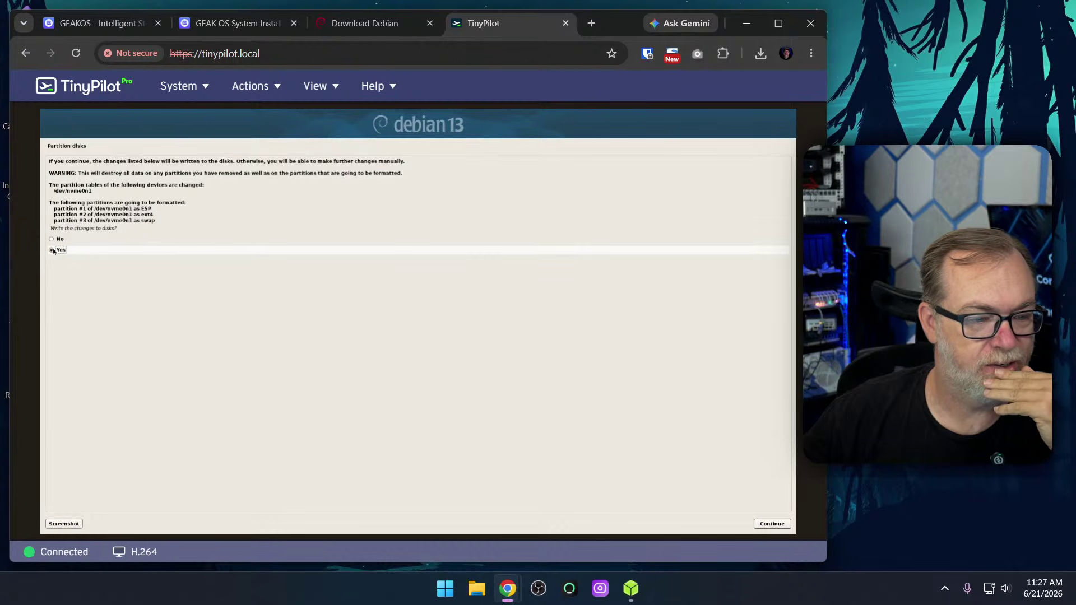
Step: Write the ESP, ext4 and swap partitions to nvme0n1 and let the base system install
{"action": "left_click", "coordinate": [770, 524]}
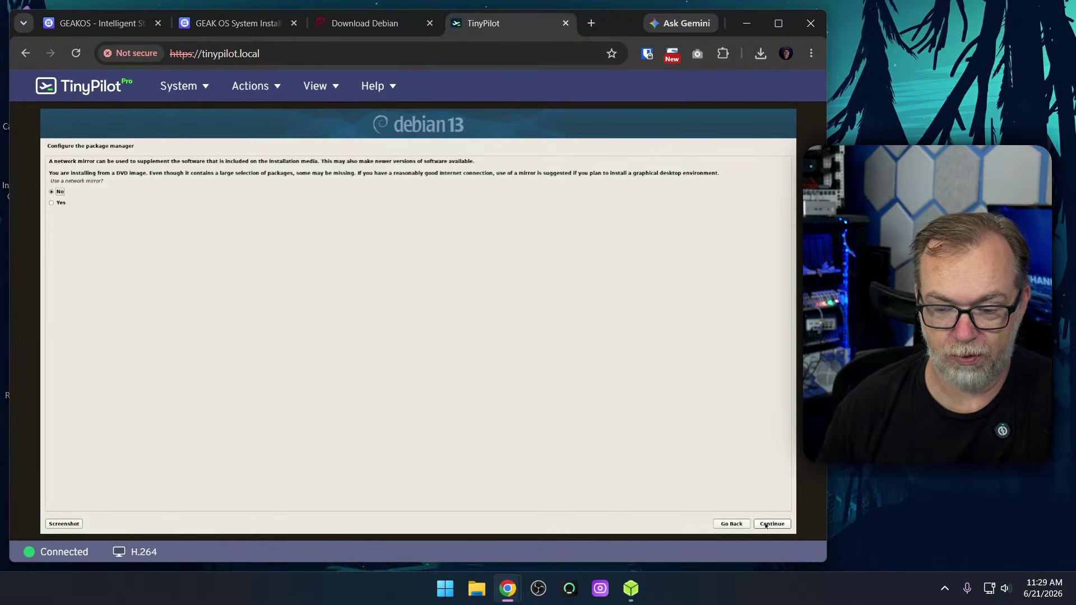
Step: Continue without a network mirror, leaving No selected
{"action": "left_click", "coordinate": [765, 525]}
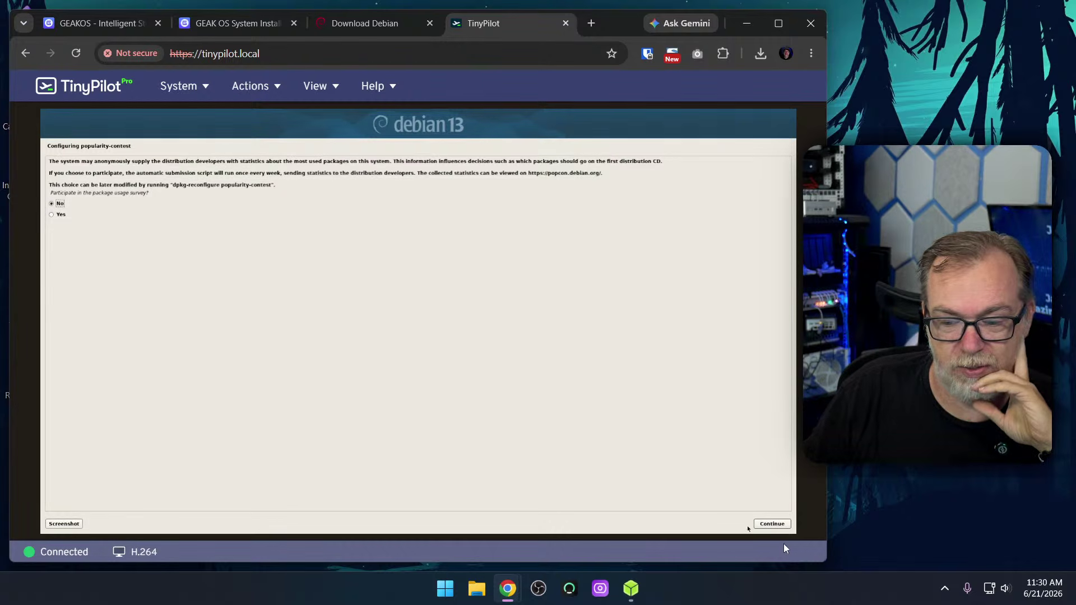
Step: Decline the popularity-contest package usage survey
{"action": "left_click", "coordinate": [775, 526]}
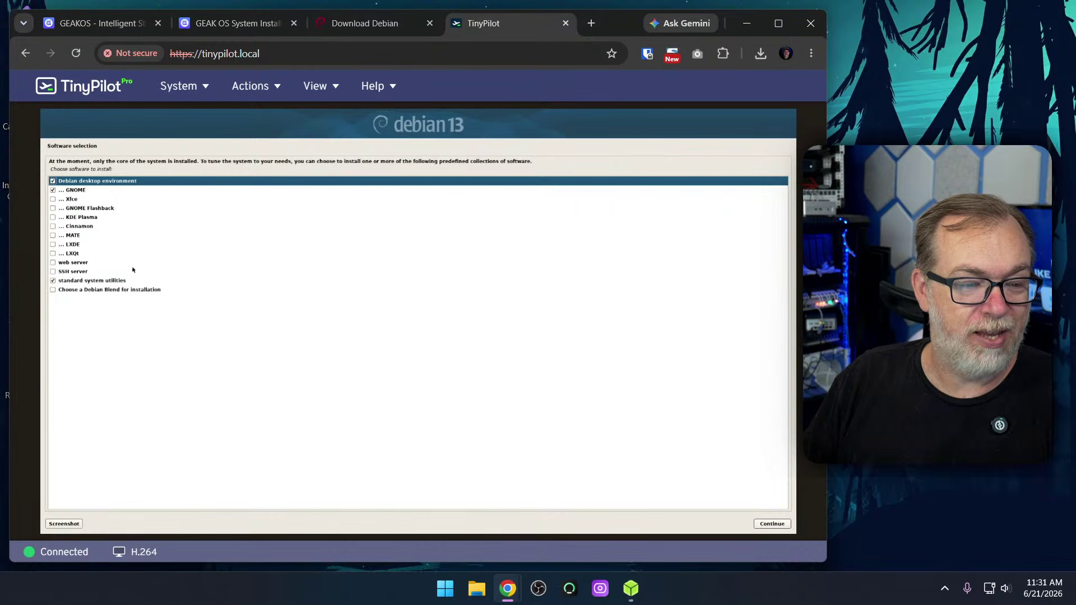
Step: In Debian's software selection, untick desktop environment and GNOME, tick SSH server, then continue
{"action": "left_click", "coordinate": [50, 185]}
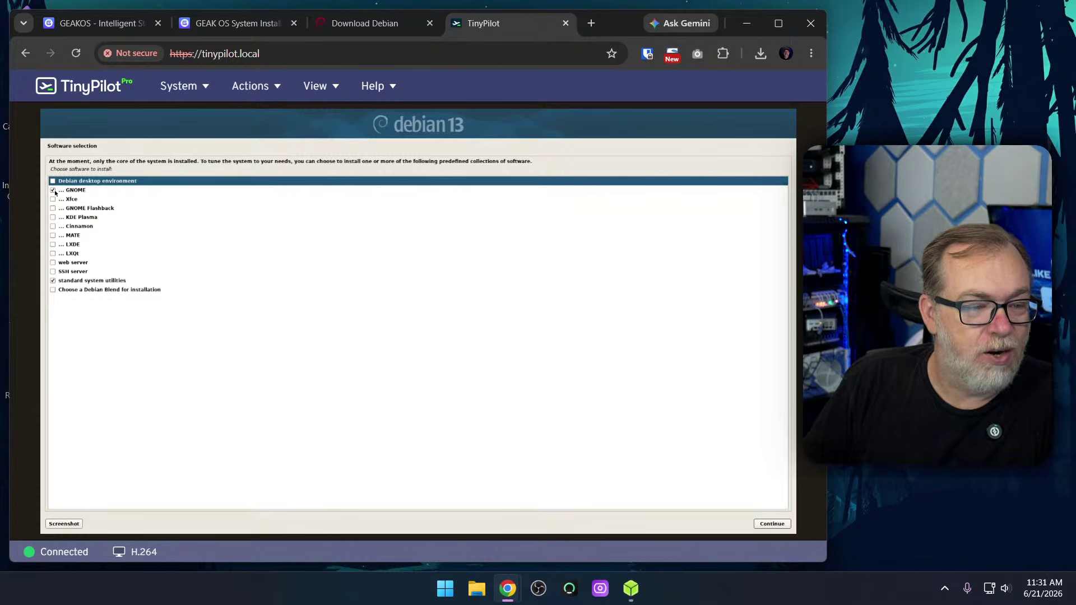
{"action": "left_click", "coordinate": [53, 191]}
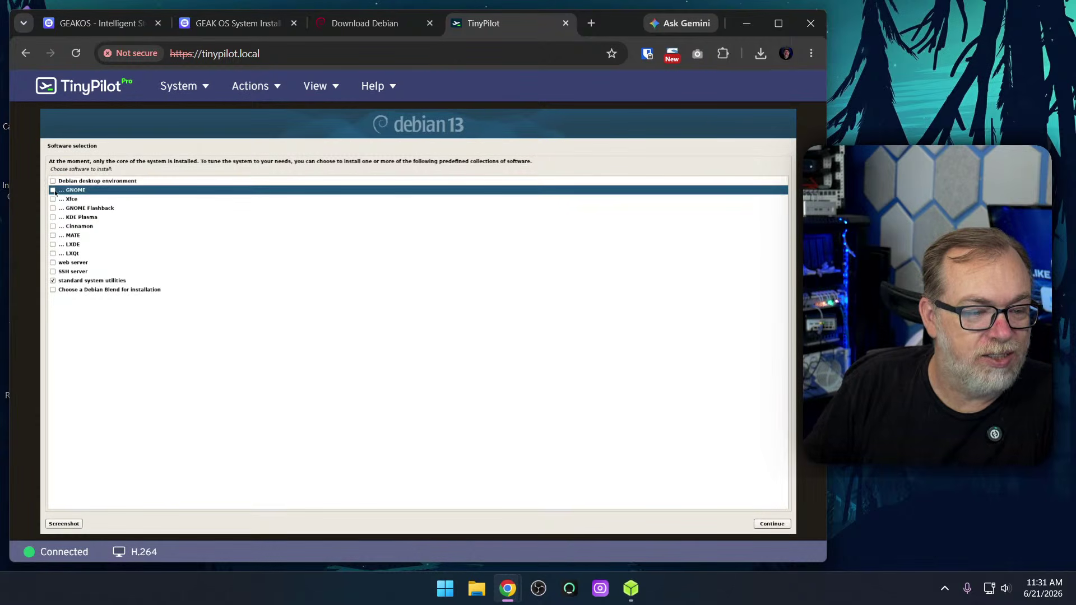
{"action": "left_click", "coordinate": [53, 272]}
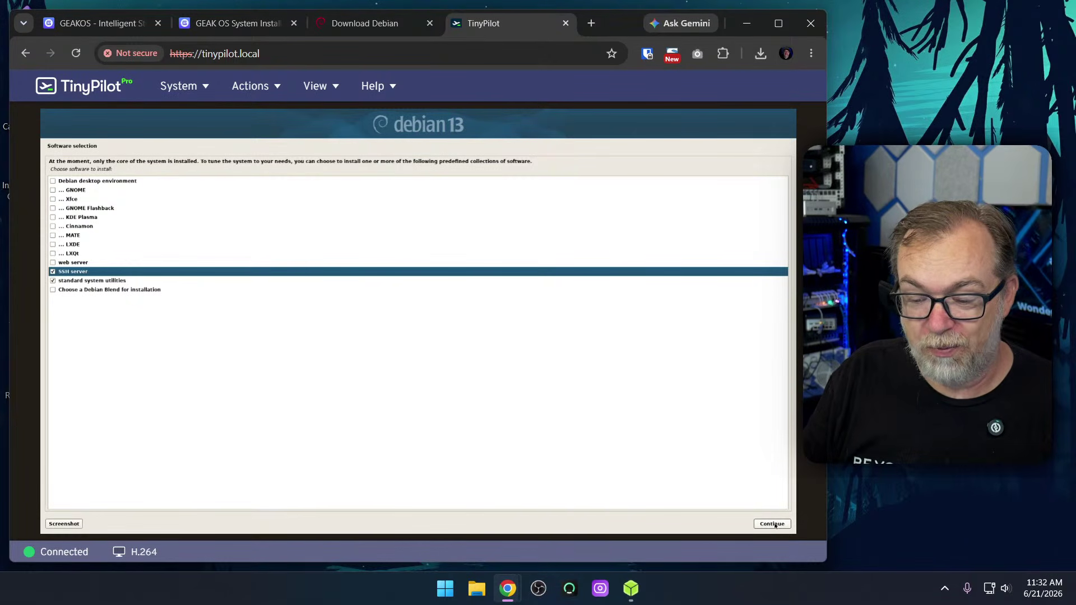
{"action": "left_click", "coordinate": [774, 524]}
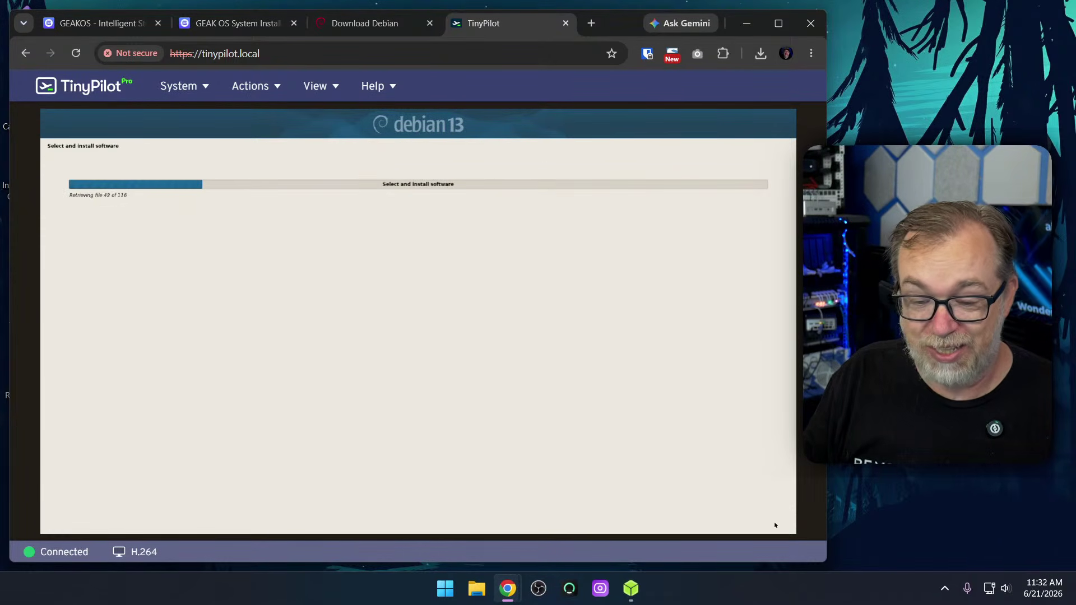